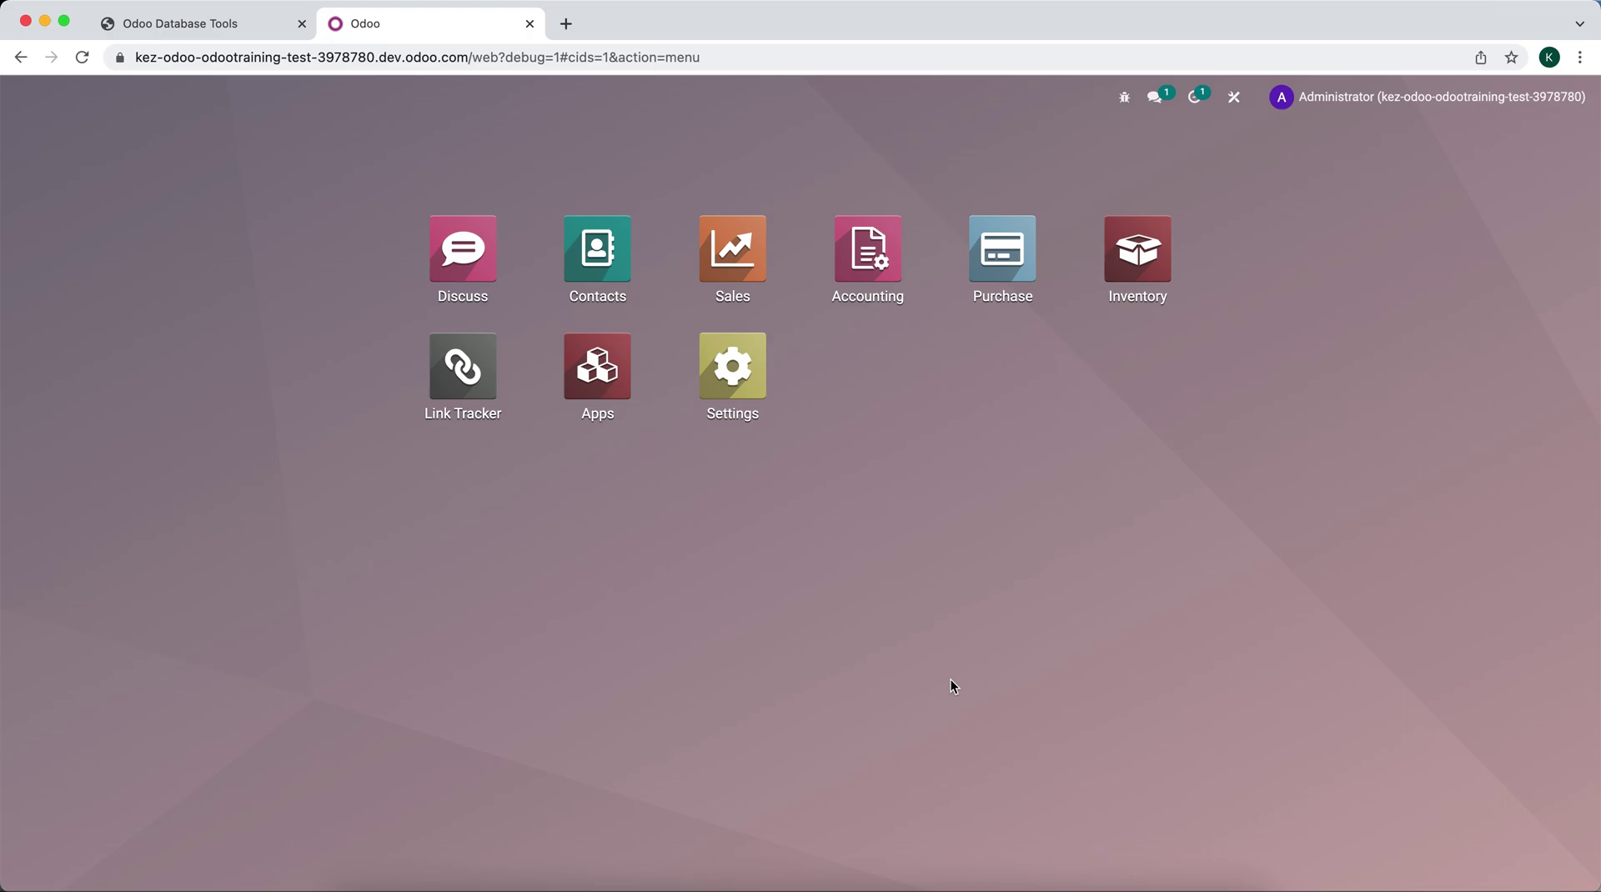
Open the list of sales orders in the Sales app.
left_click(757, 286)
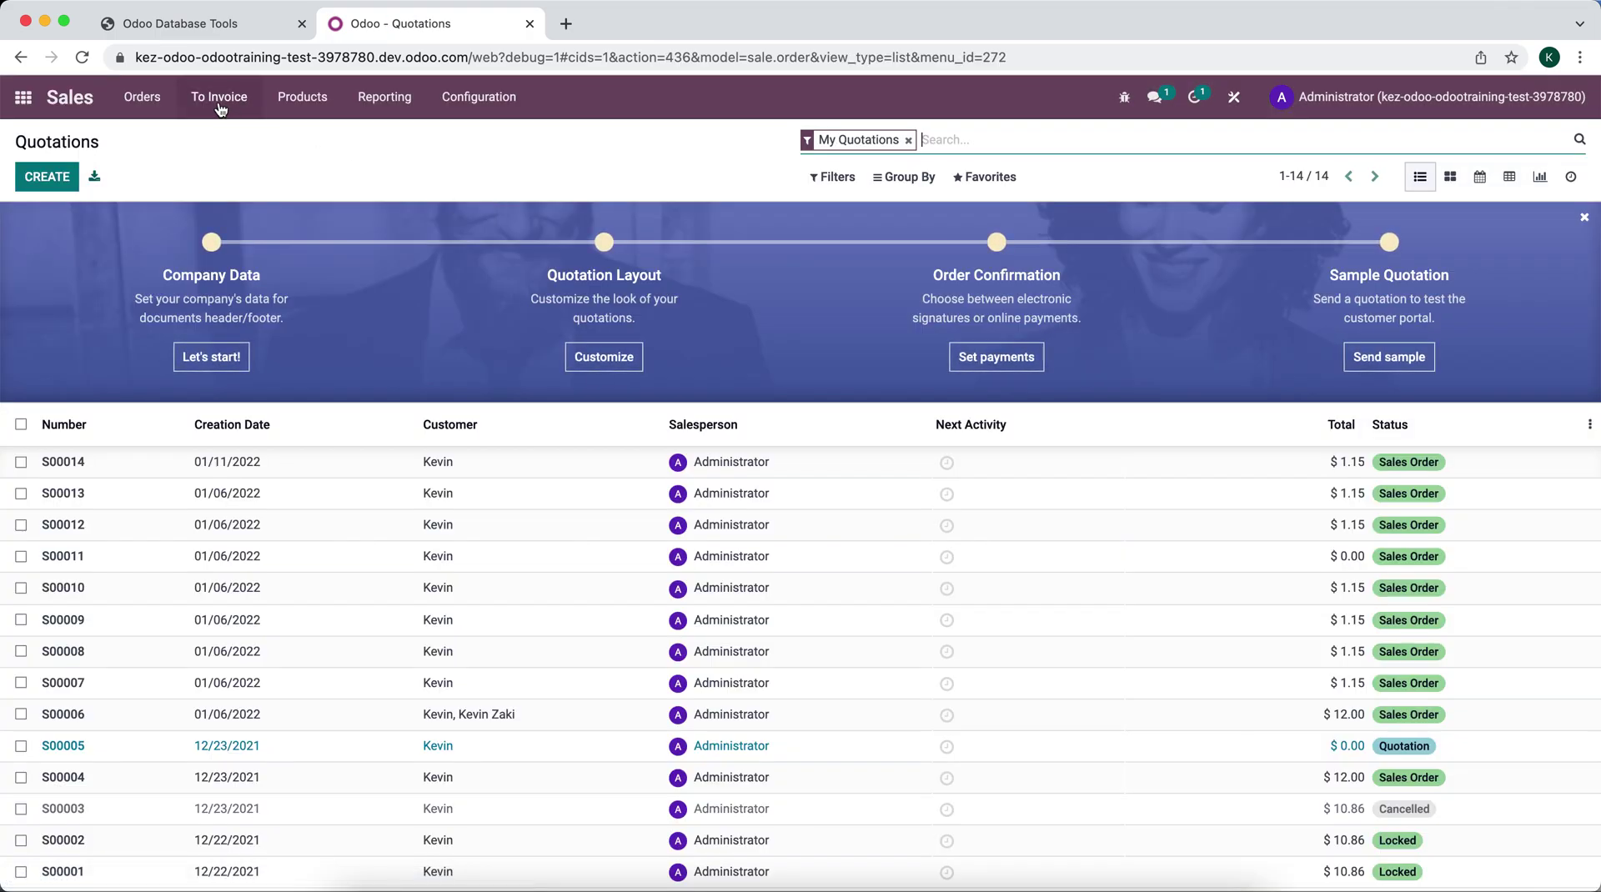
left_click(140, 100)
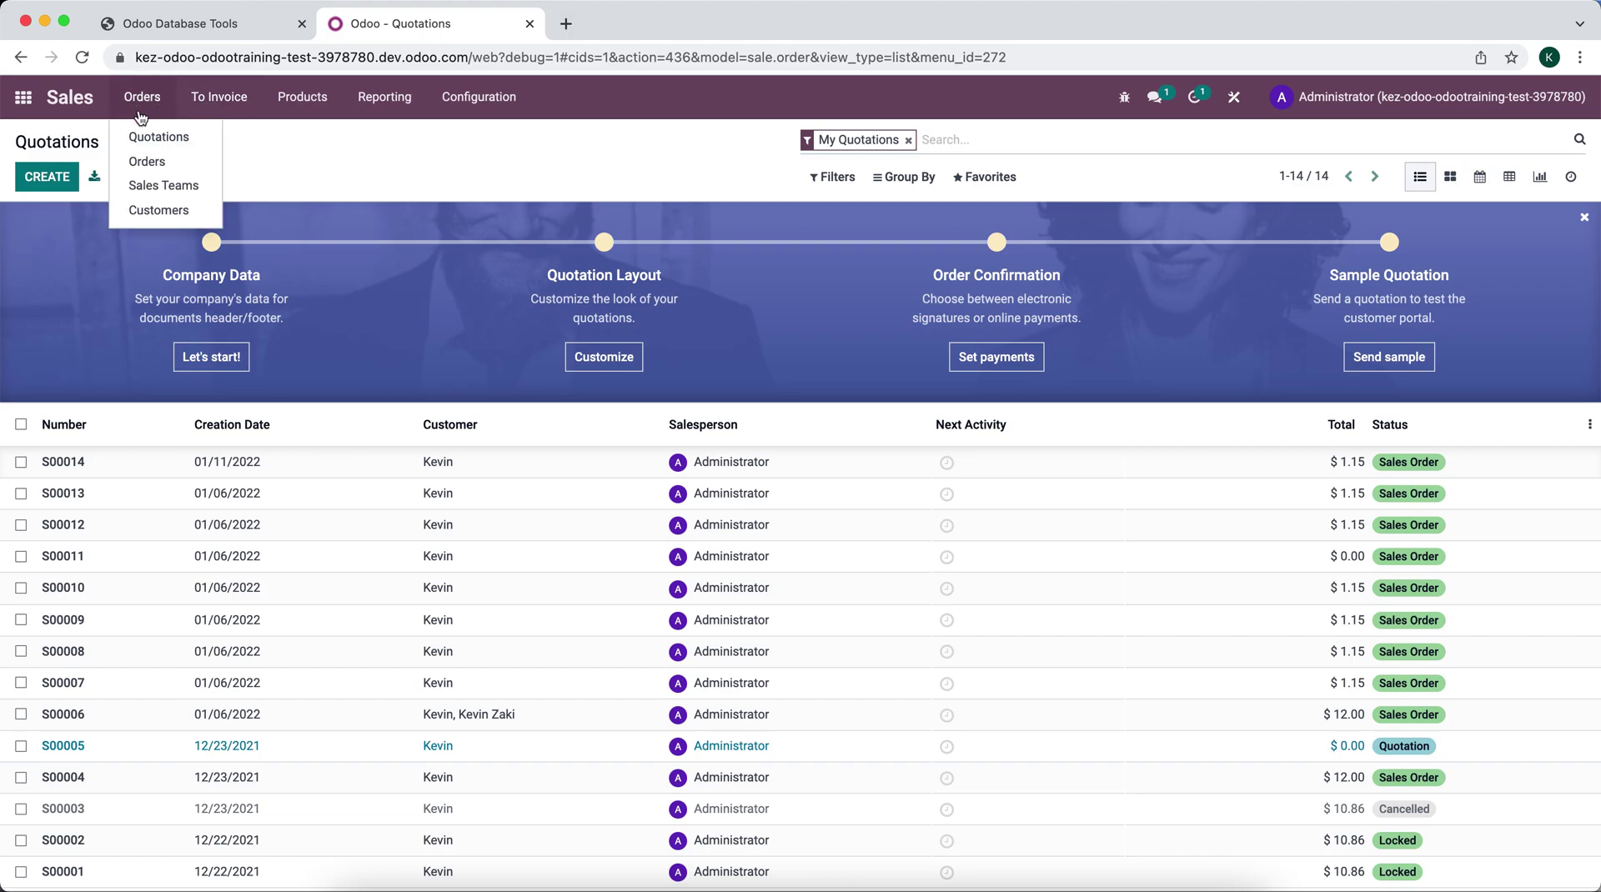
left_click(179, 163)
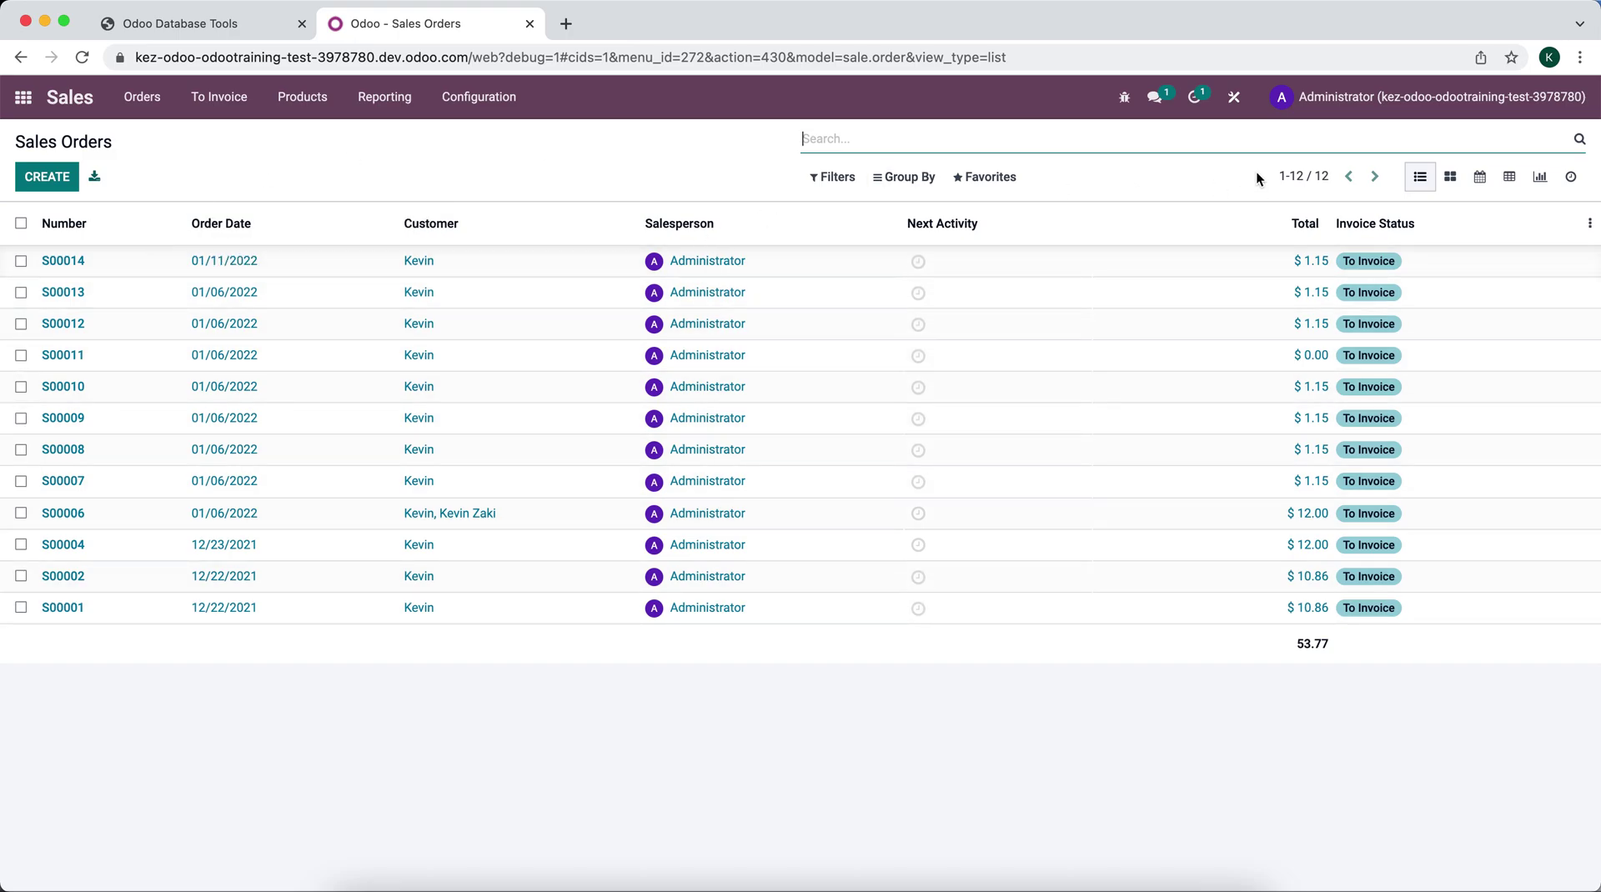
Add the existing Fulfillment Channel field to the sales orders list in Studio, between Number and Order Date.
left_click(1235, 97)
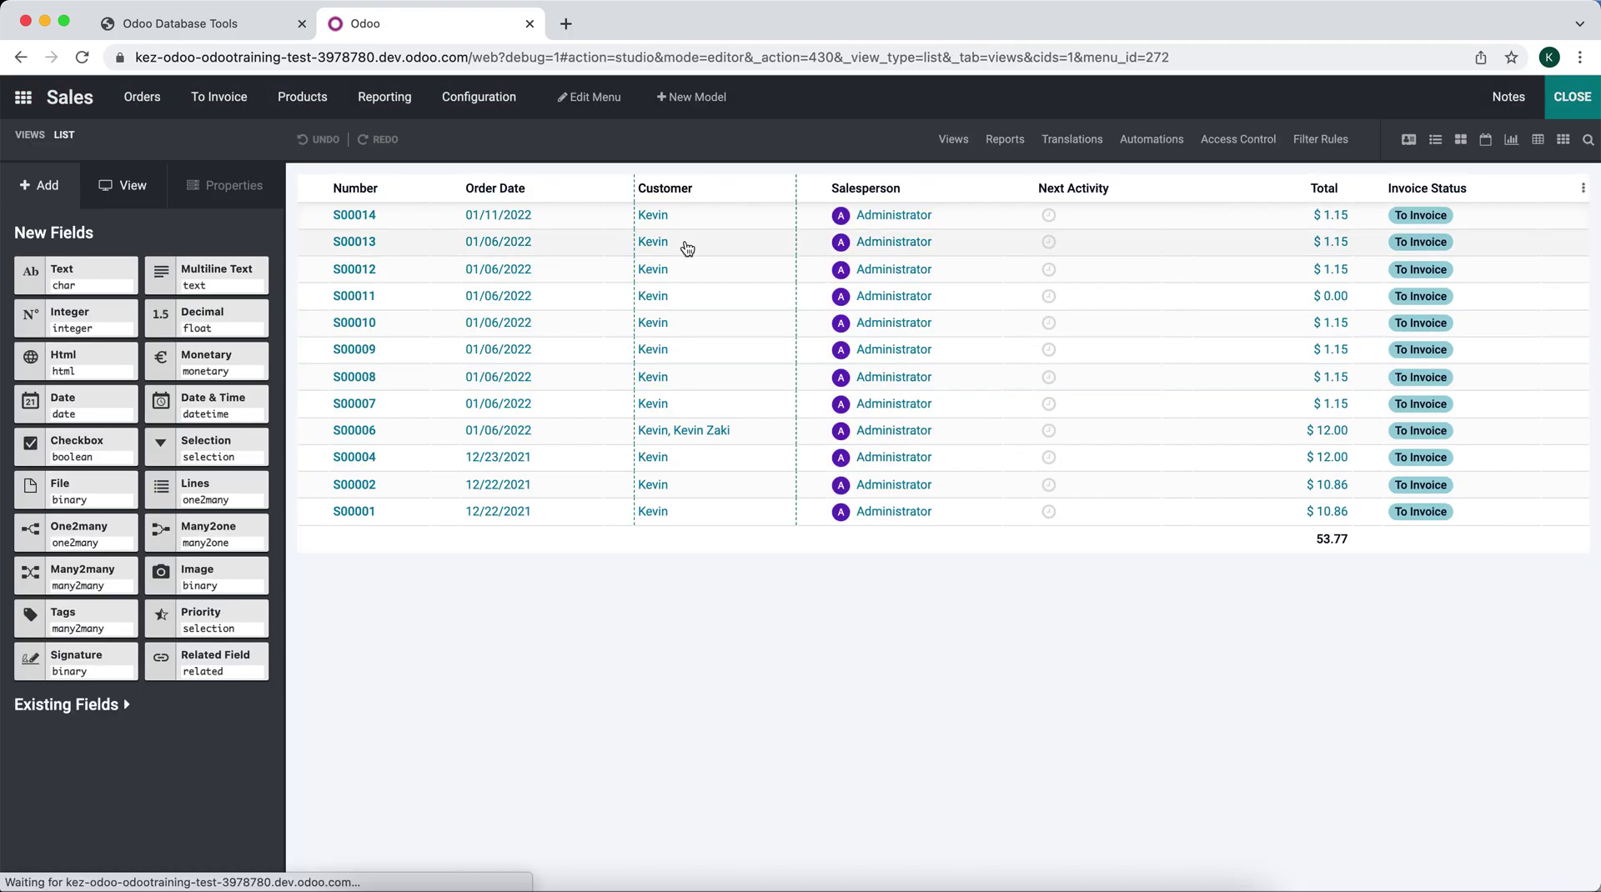
left_click(75, 714)
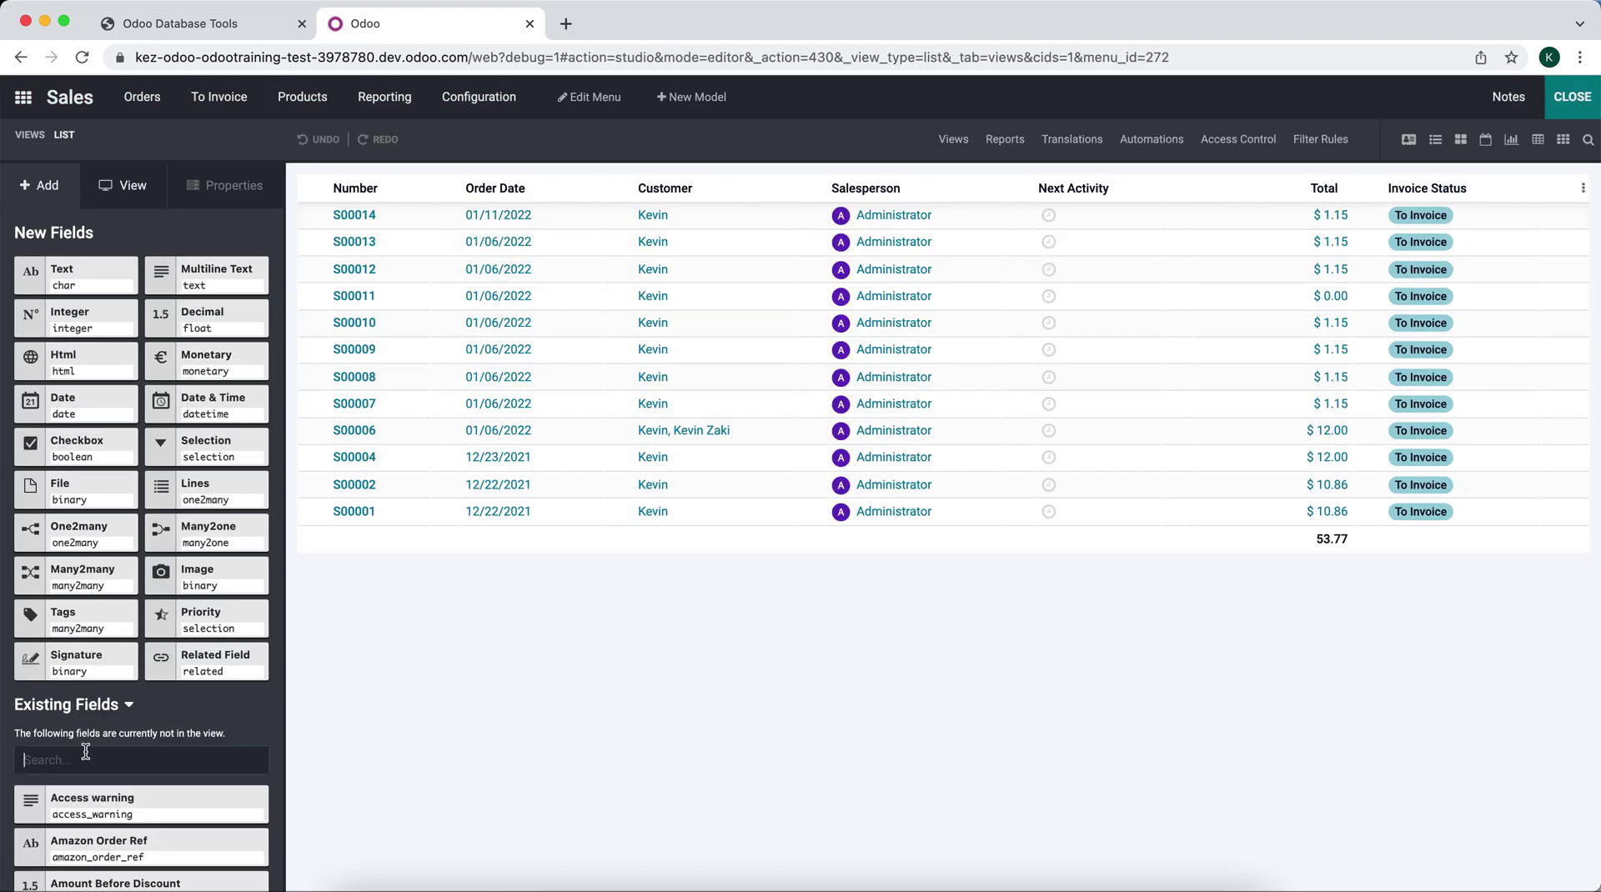
type("ama")
left_click_drag(87, 806, 444, 377)
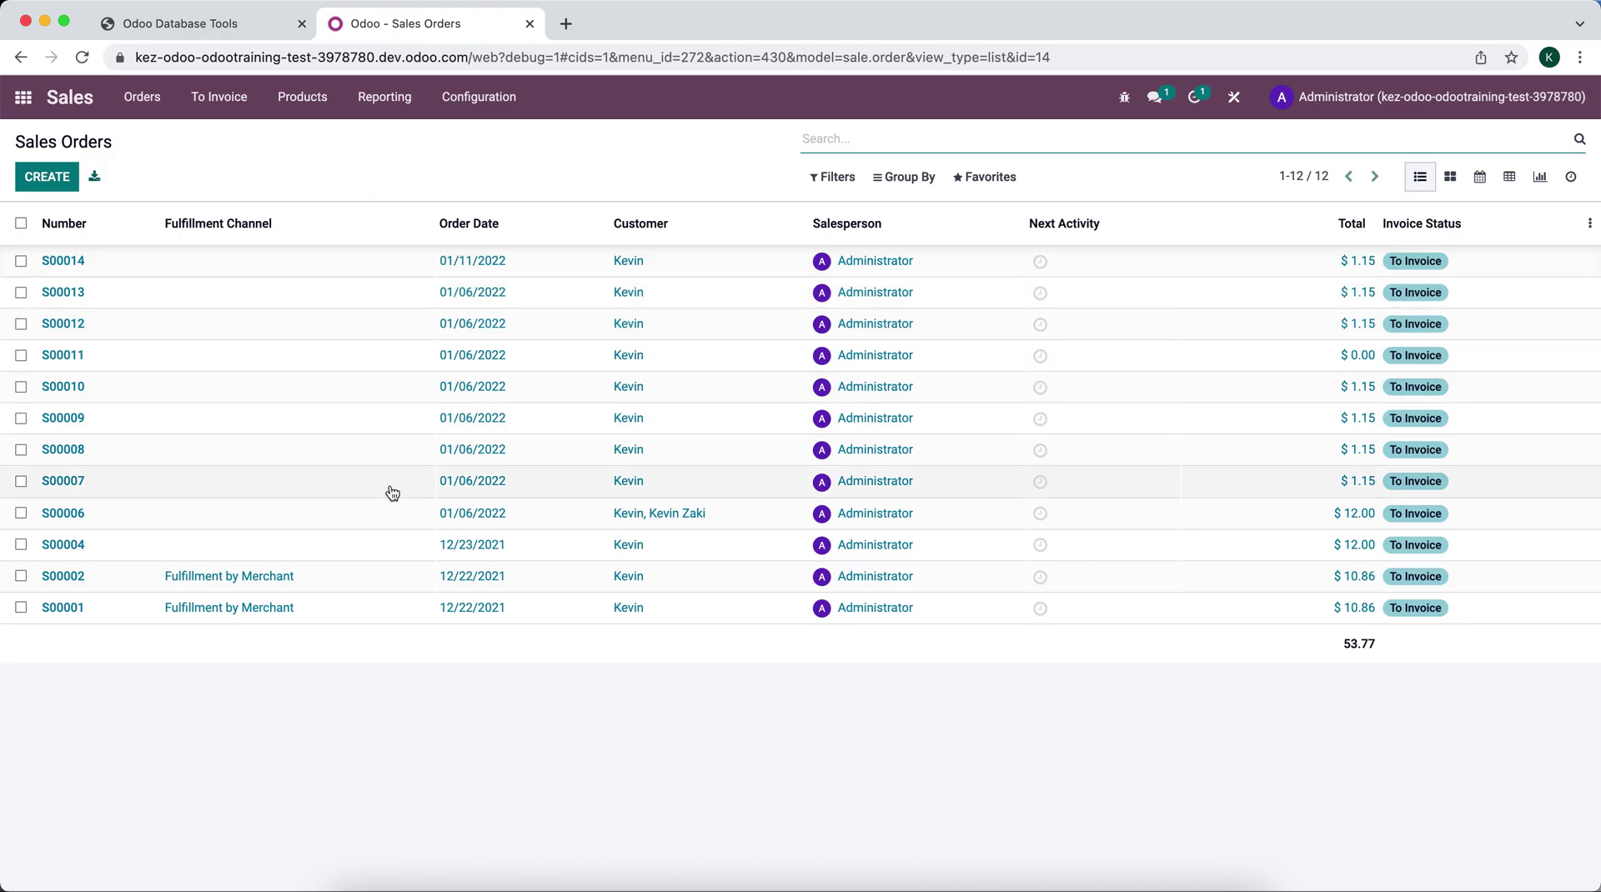
Remove the Fulfillment Channel column from the sales orders list in Studio and close the editor.
left_click(1238, 116)
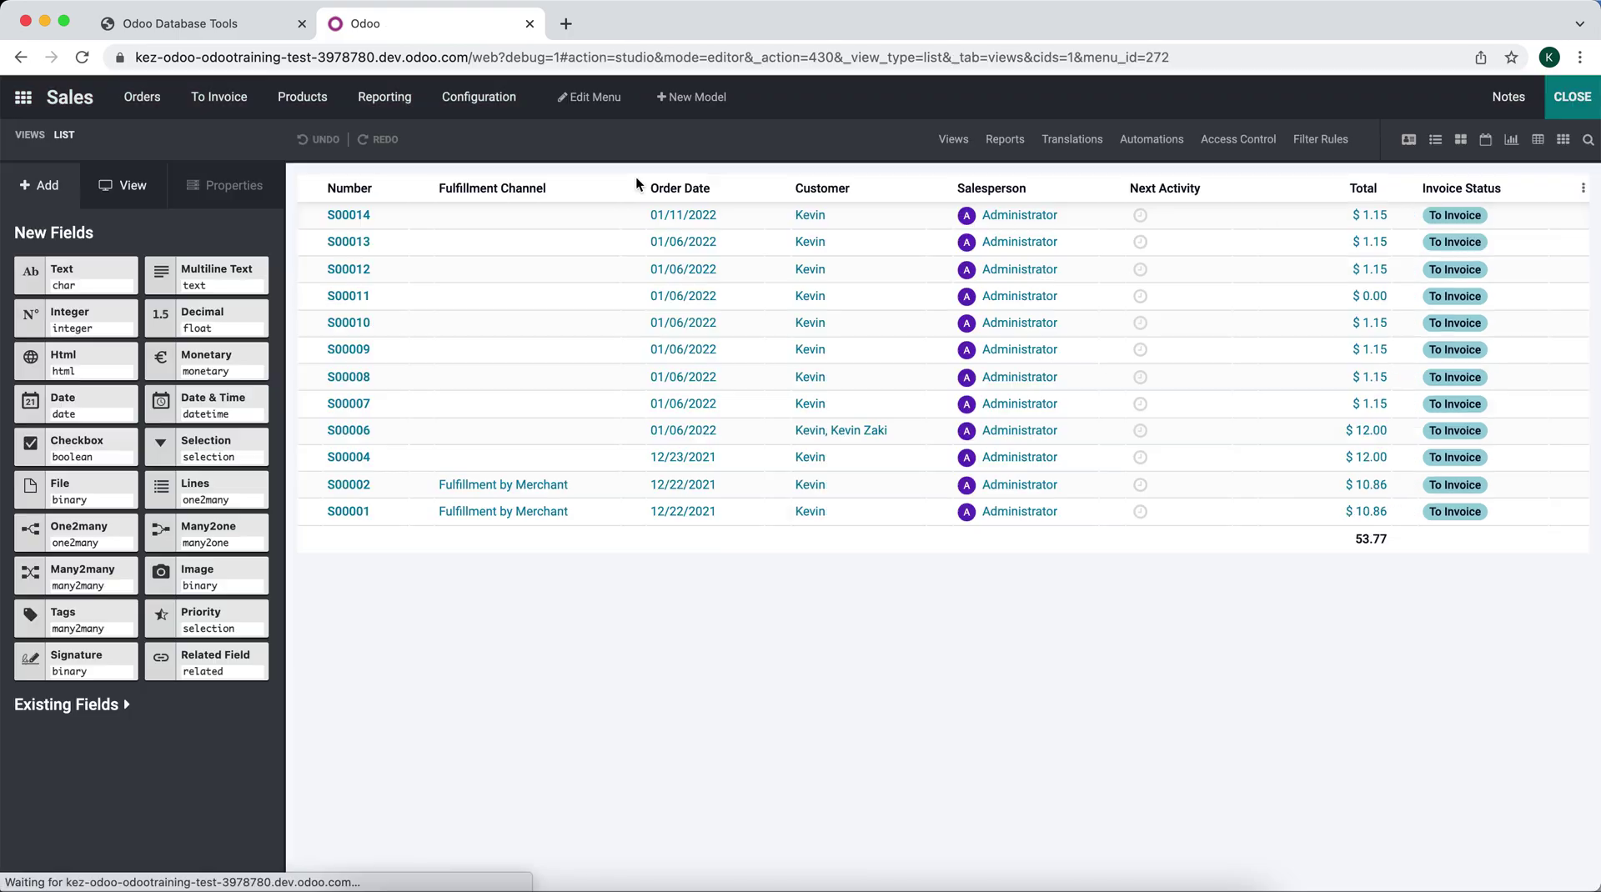
left_click(511, 272)
left_click(130, 724)
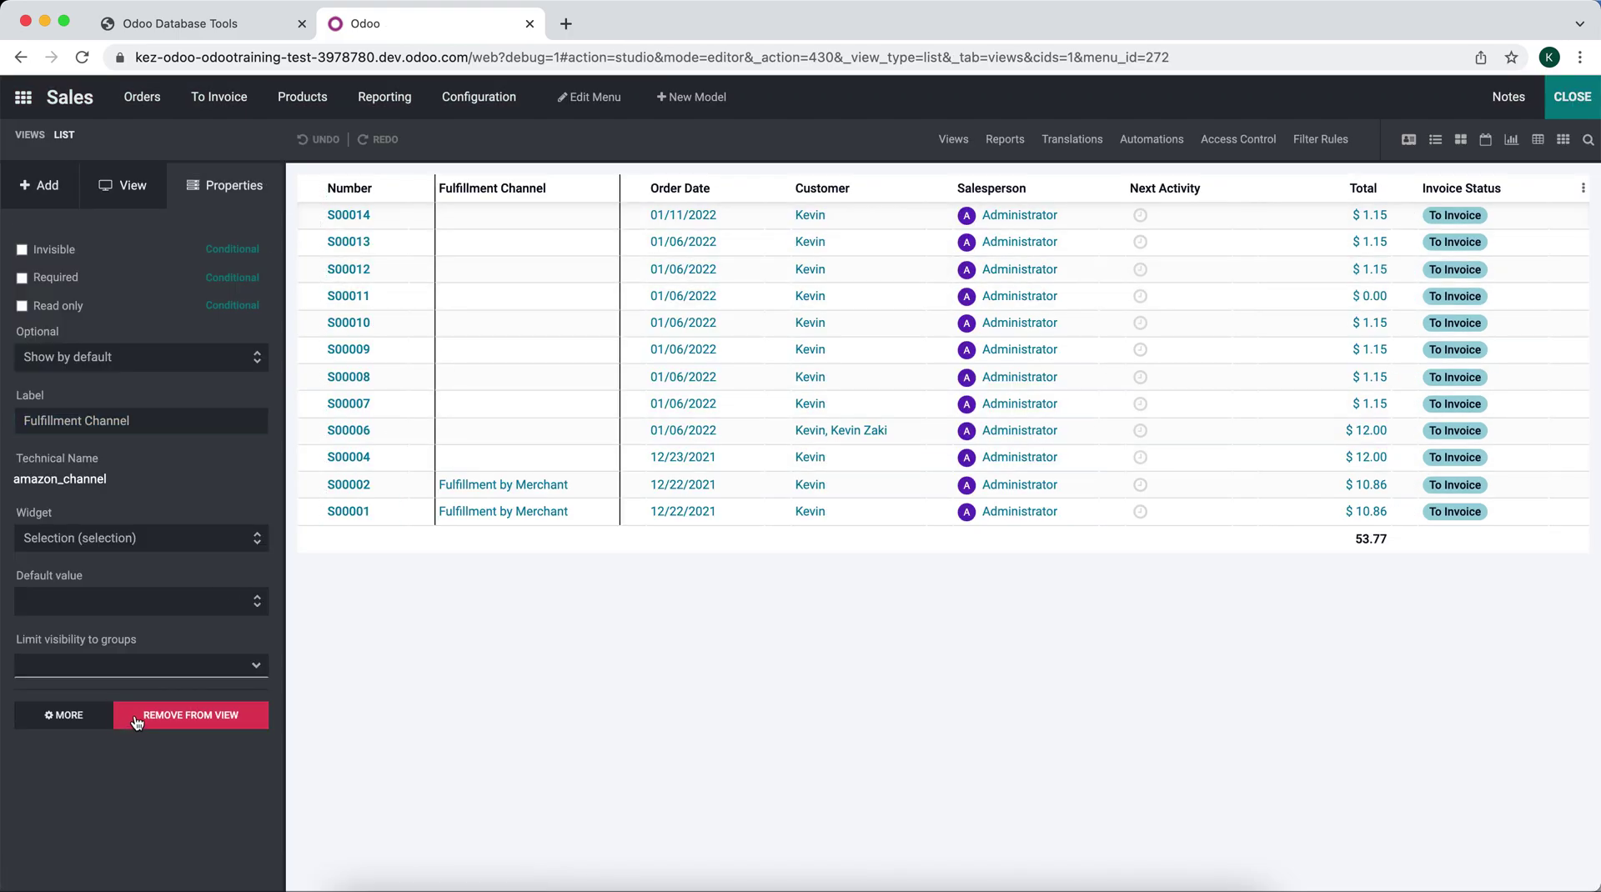
left_click(525, 223)
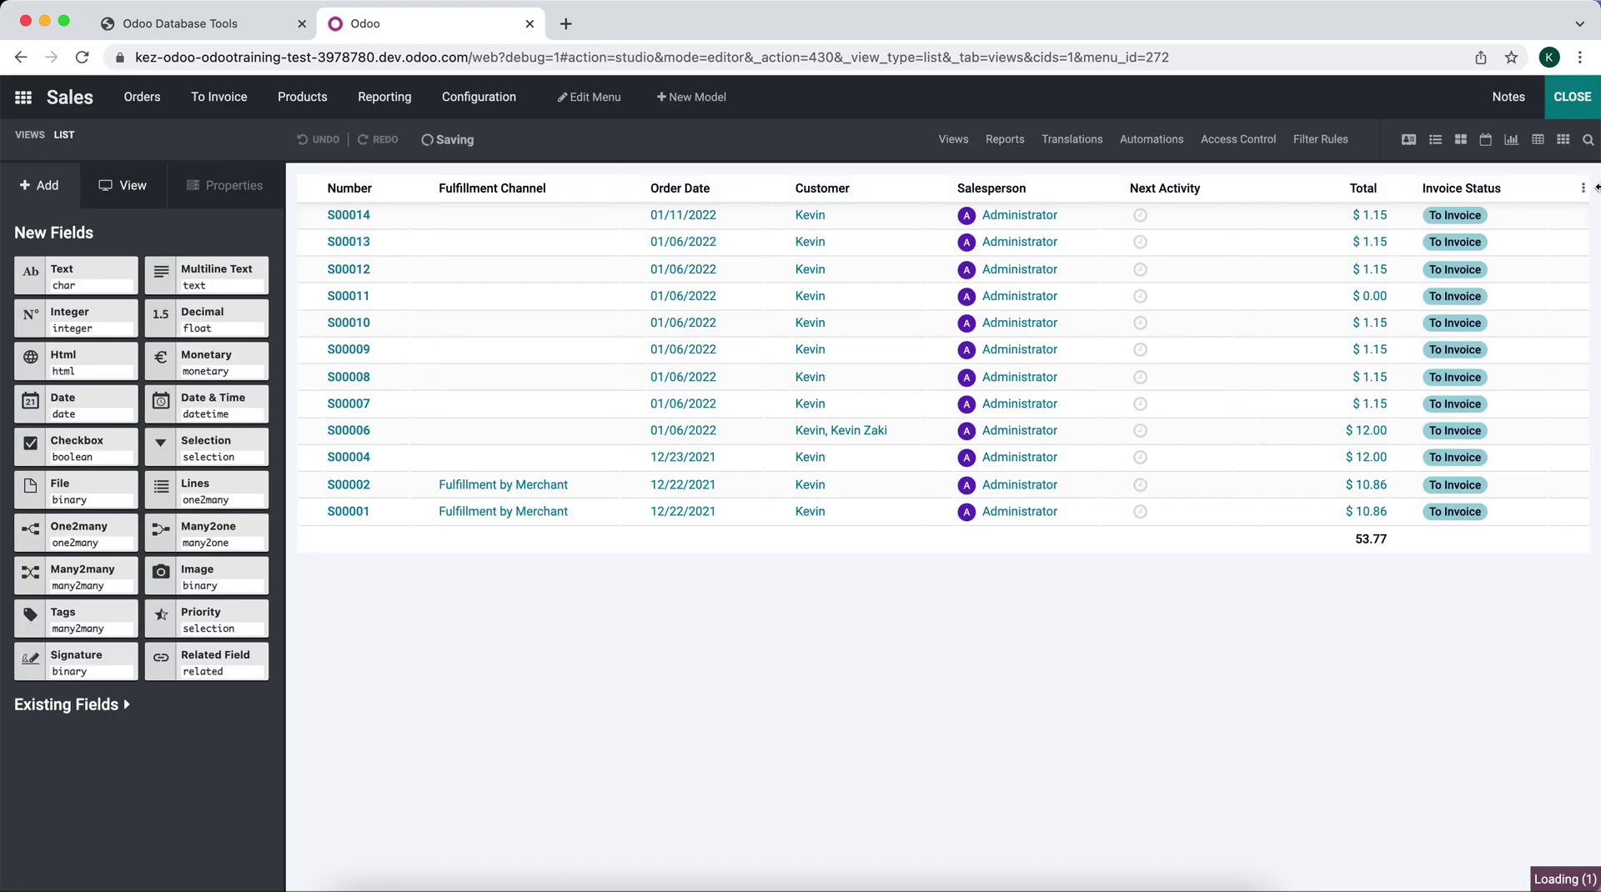
left_click(1568, 99)
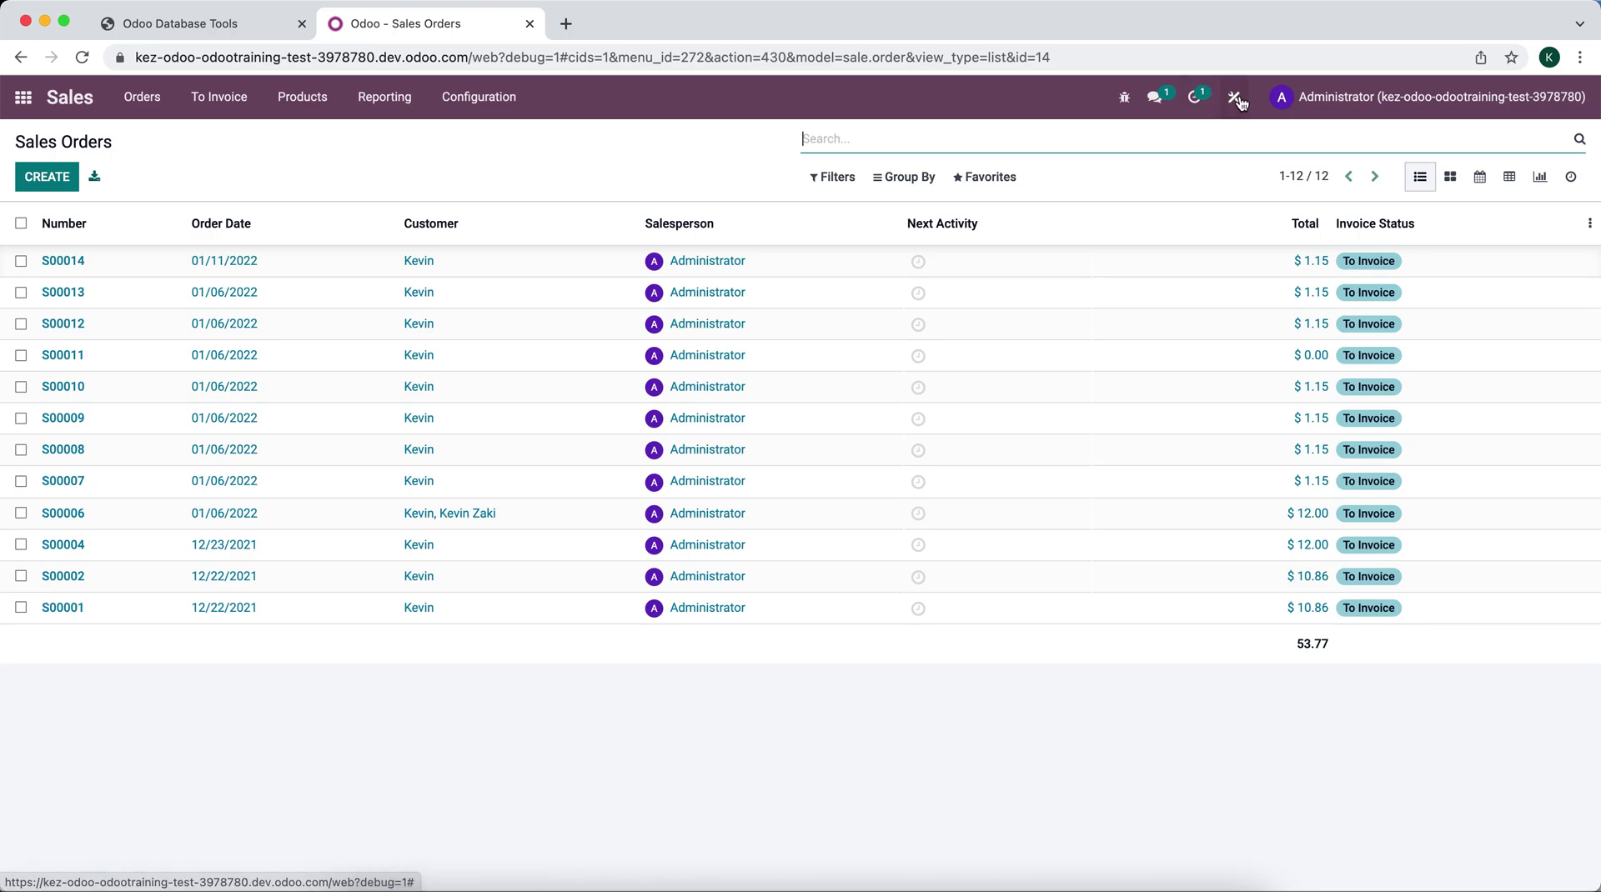
Create an "Amazon Orders" menu in Studio for the existing Sales Order model and place it under Orders, right after Quotations.
left_click(1234, 97)
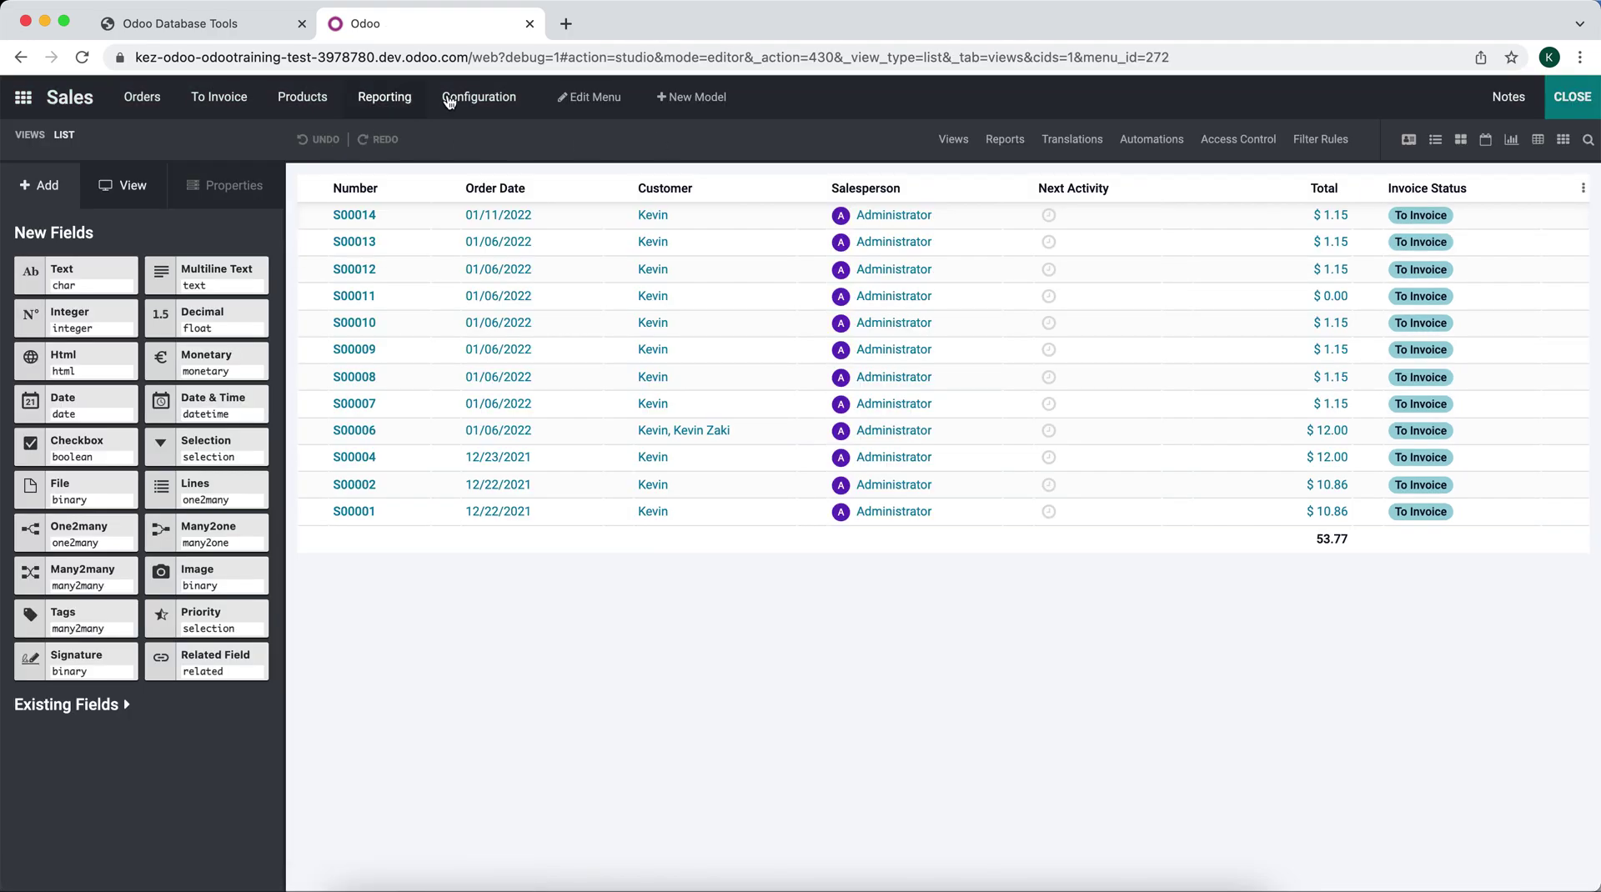
left_click(600, 98)
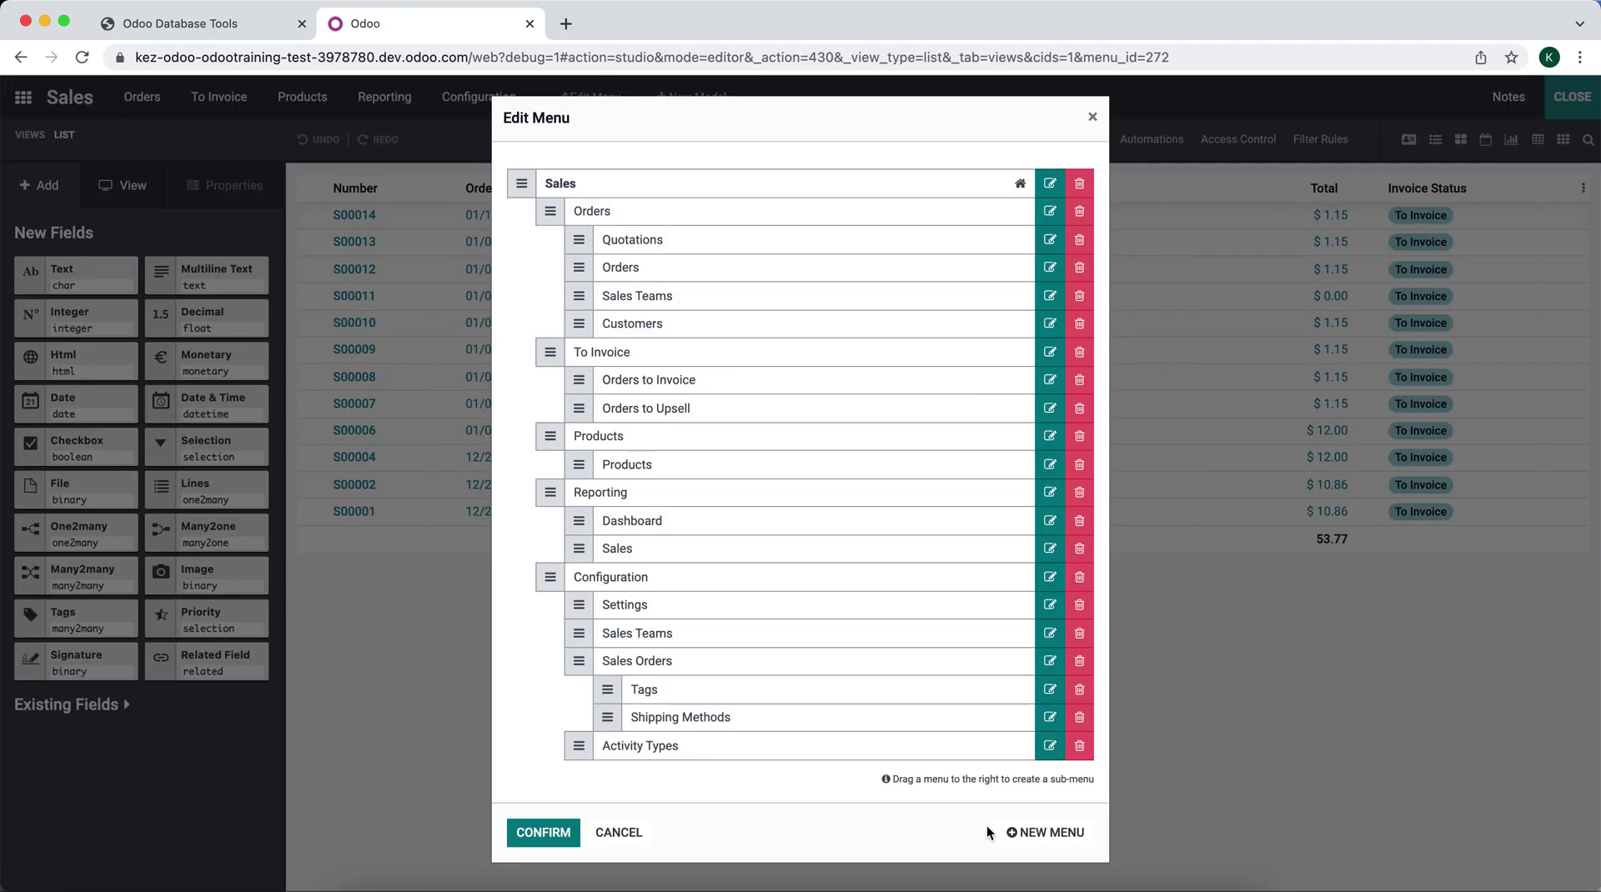
left_click(1026, 832)
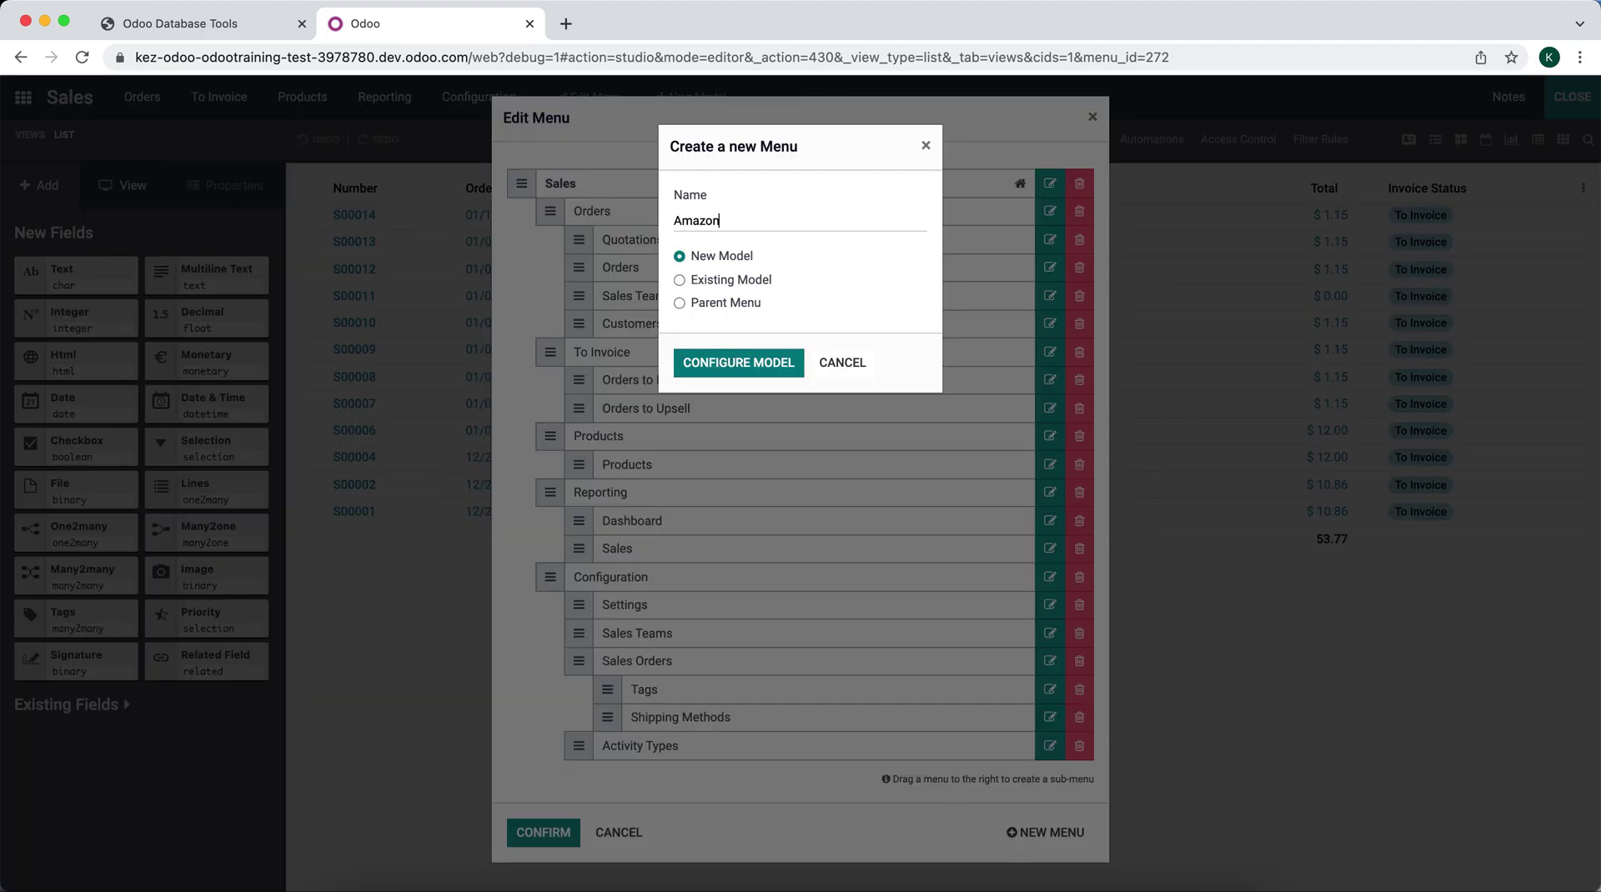
left_click(720, 280)
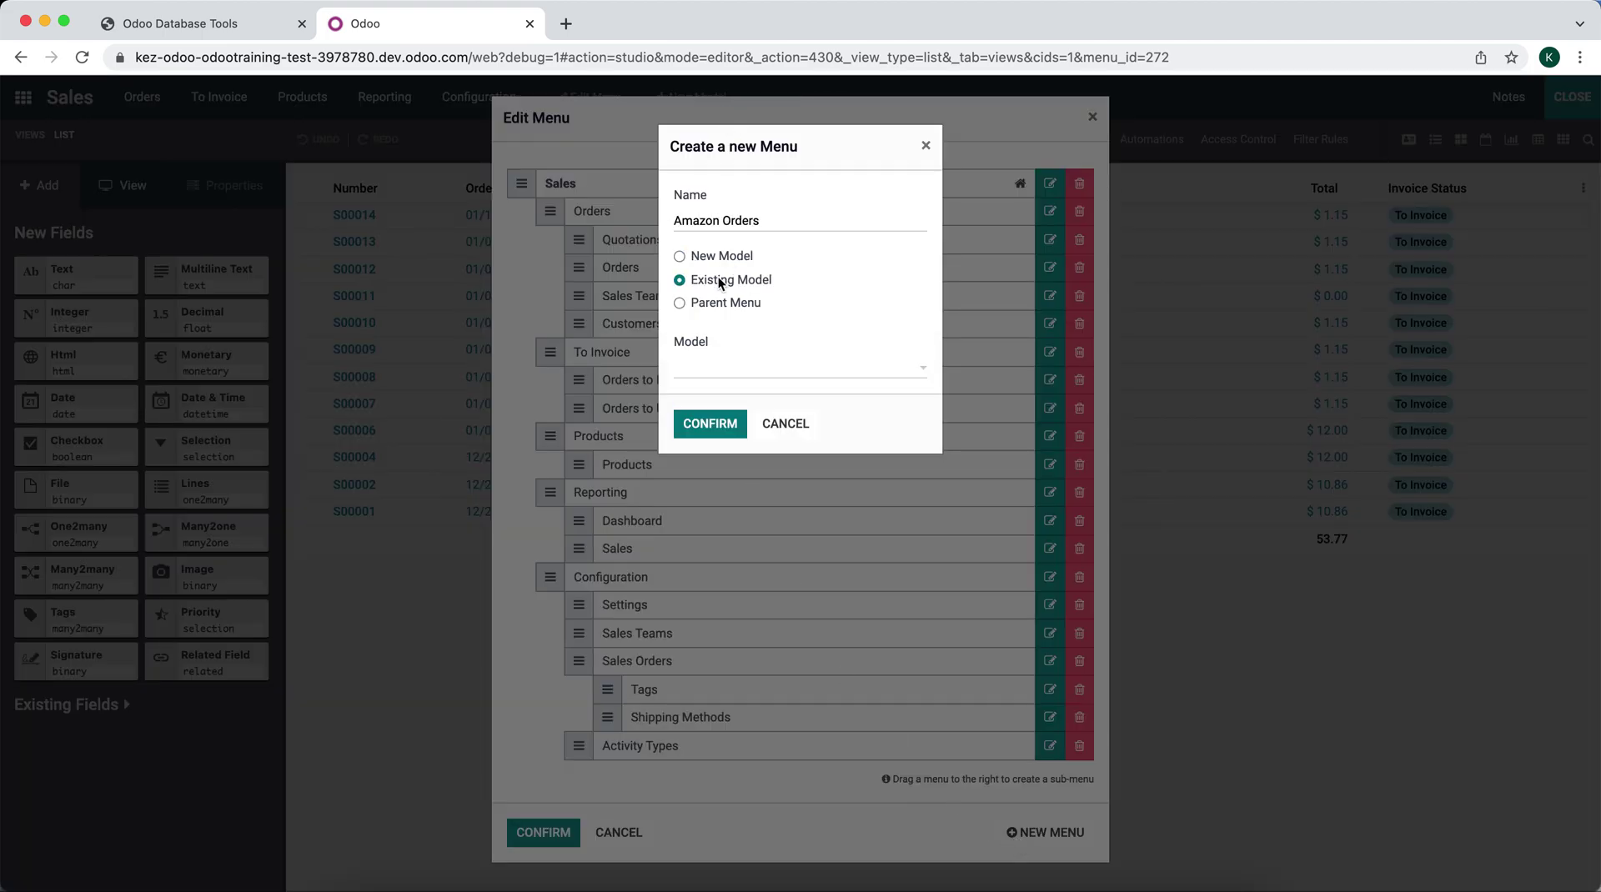
left_click(734, 371)
type("sale.")
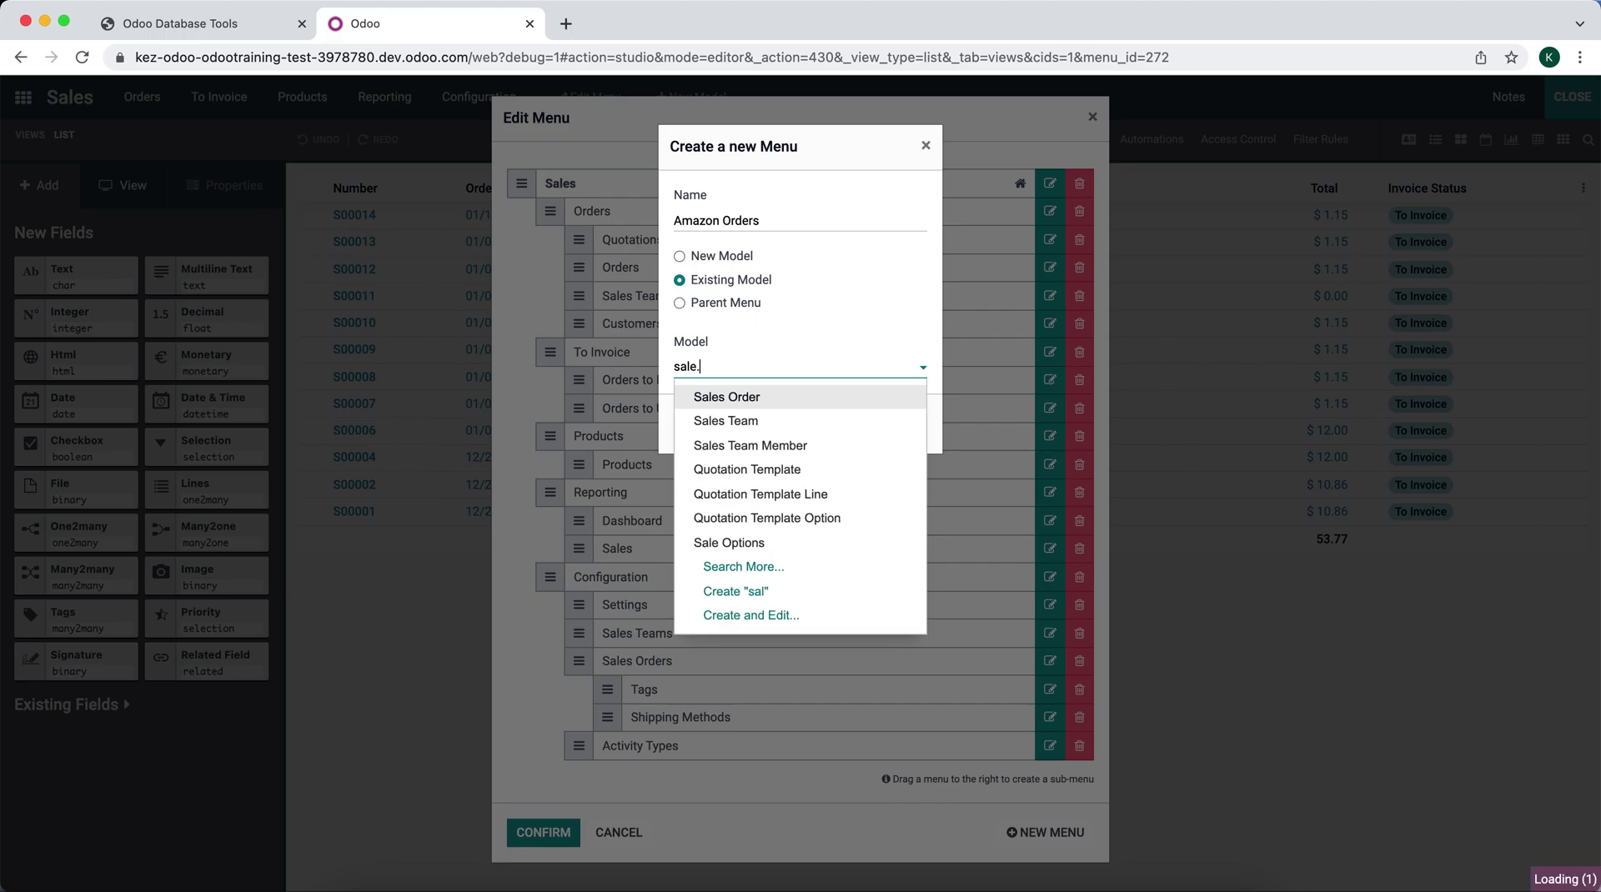
left_click(727, 397)
left_click(714, 424)
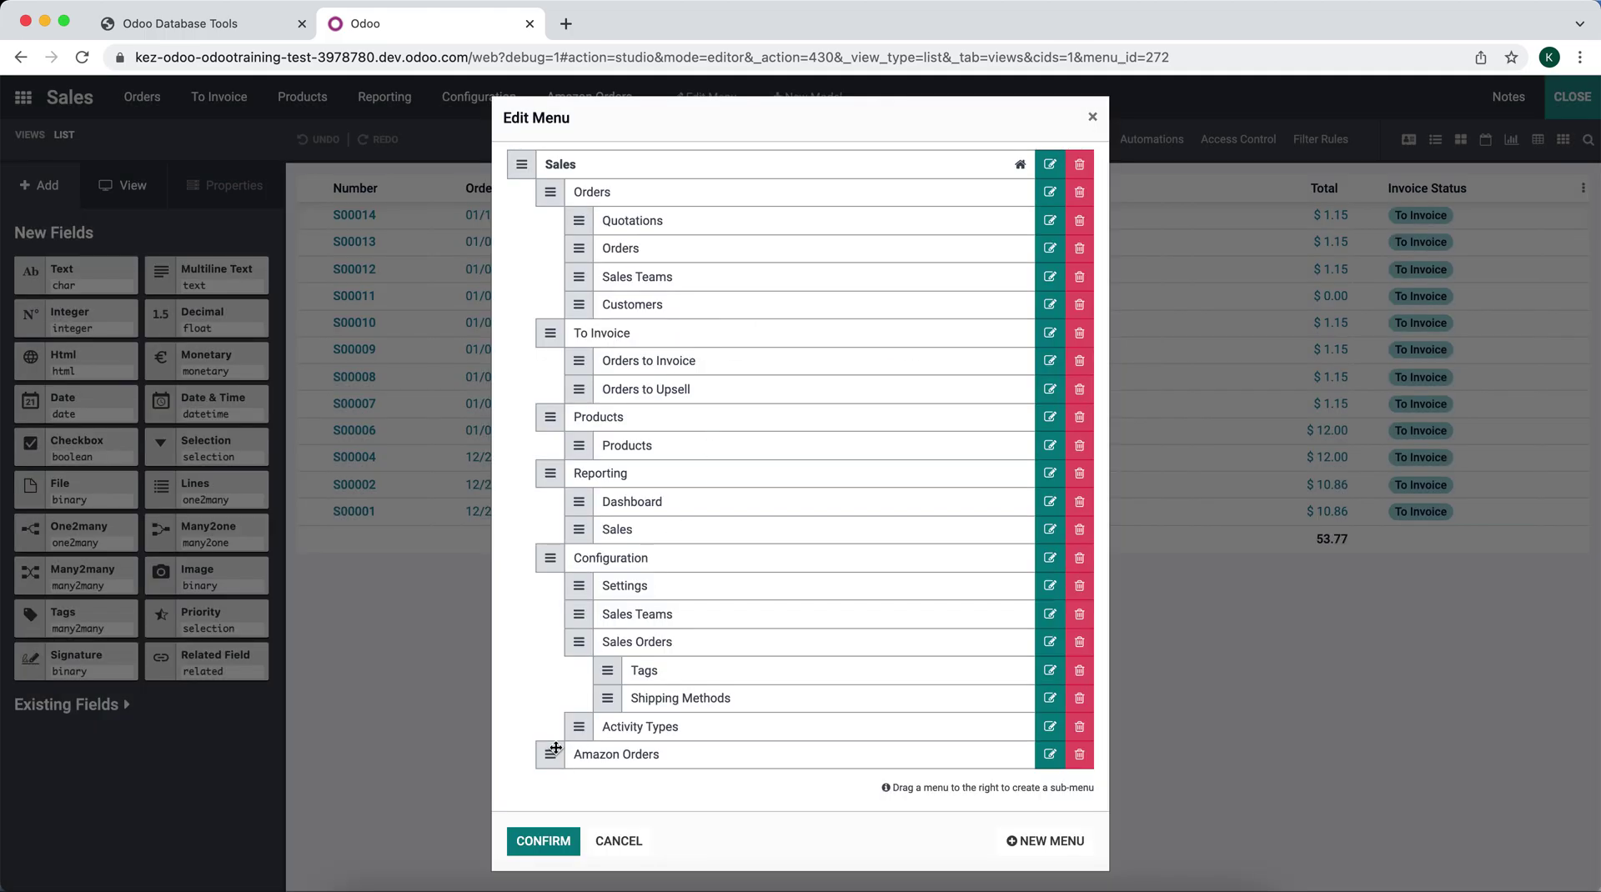
left_click_drag(550, 758, 580, 280)
left_click(543, 840)
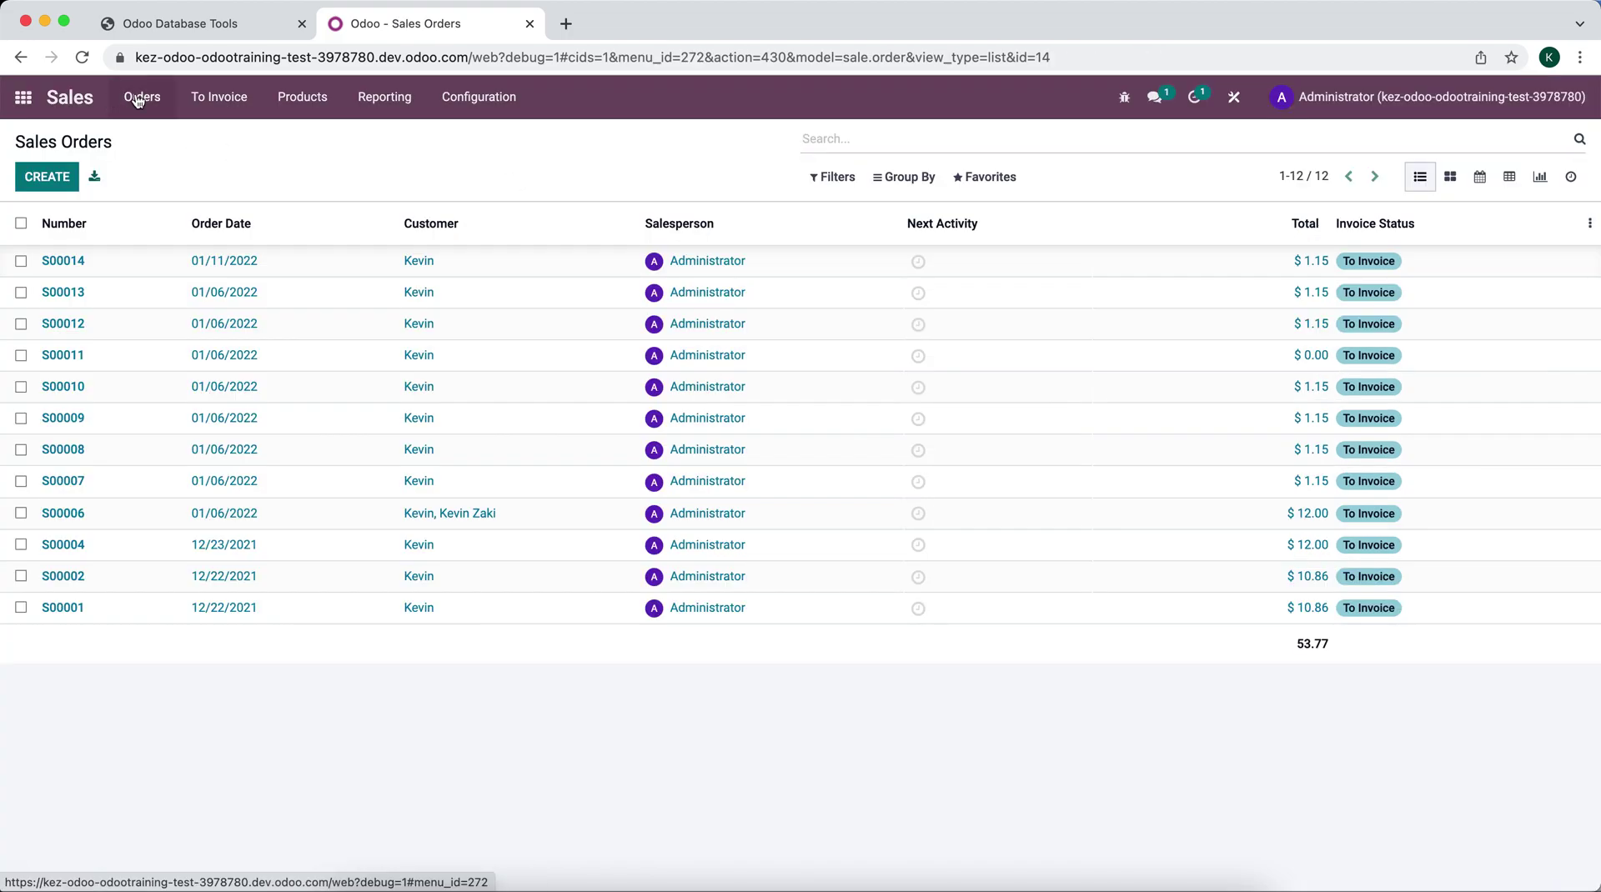
Compare the Amazon Orders view with the regular sales orders view, finishing on Amazon Orders.
left_click(142, 97)
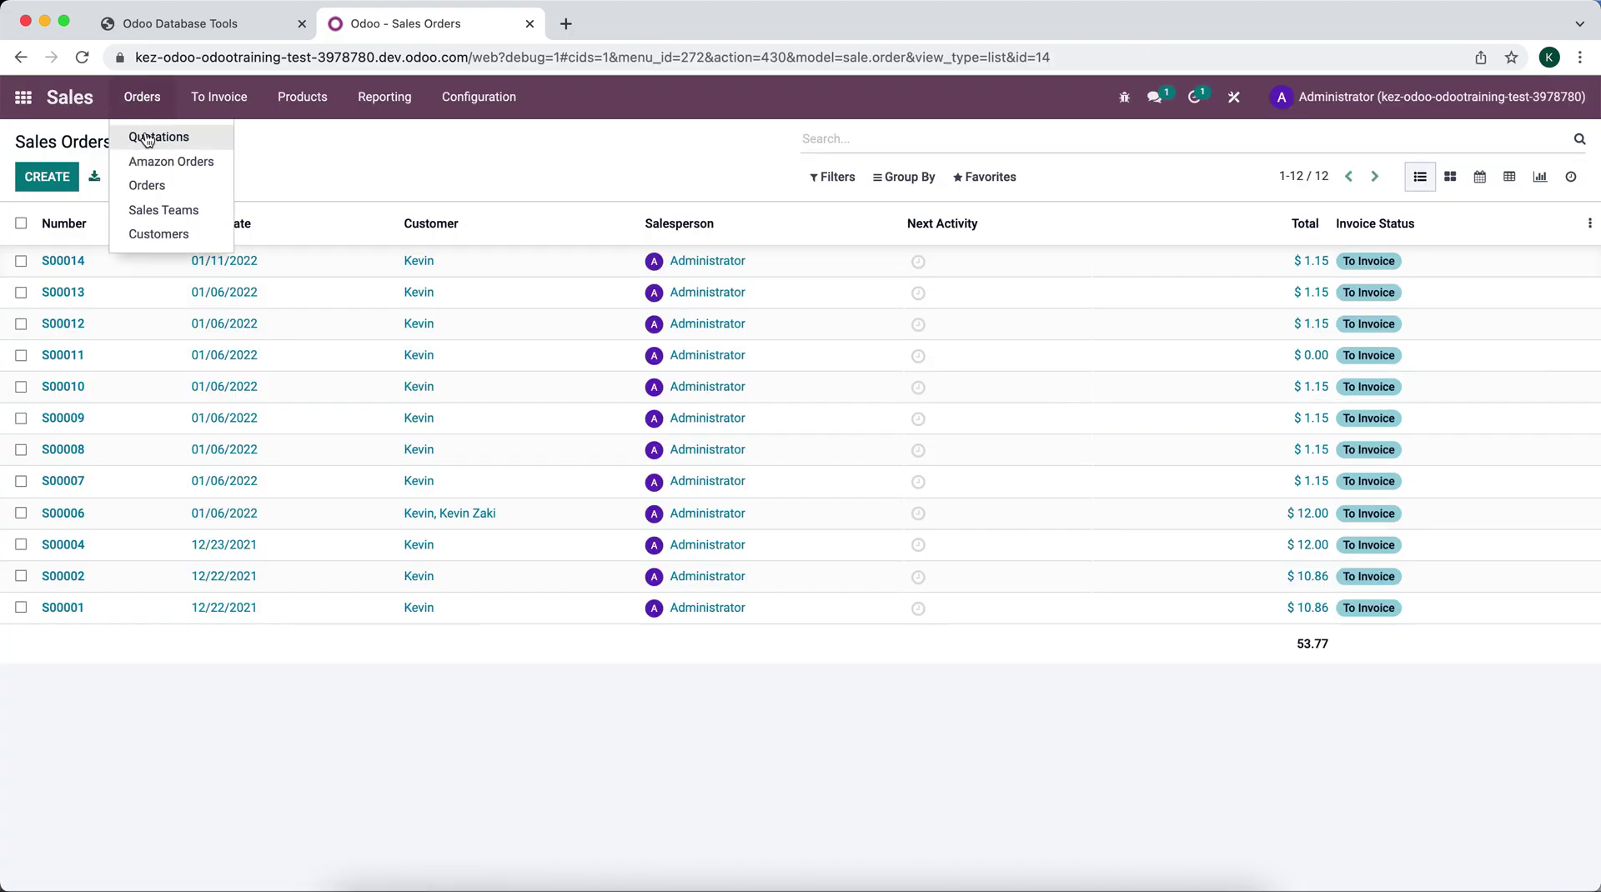
left_click(154, 165)
left_click(152, 105)
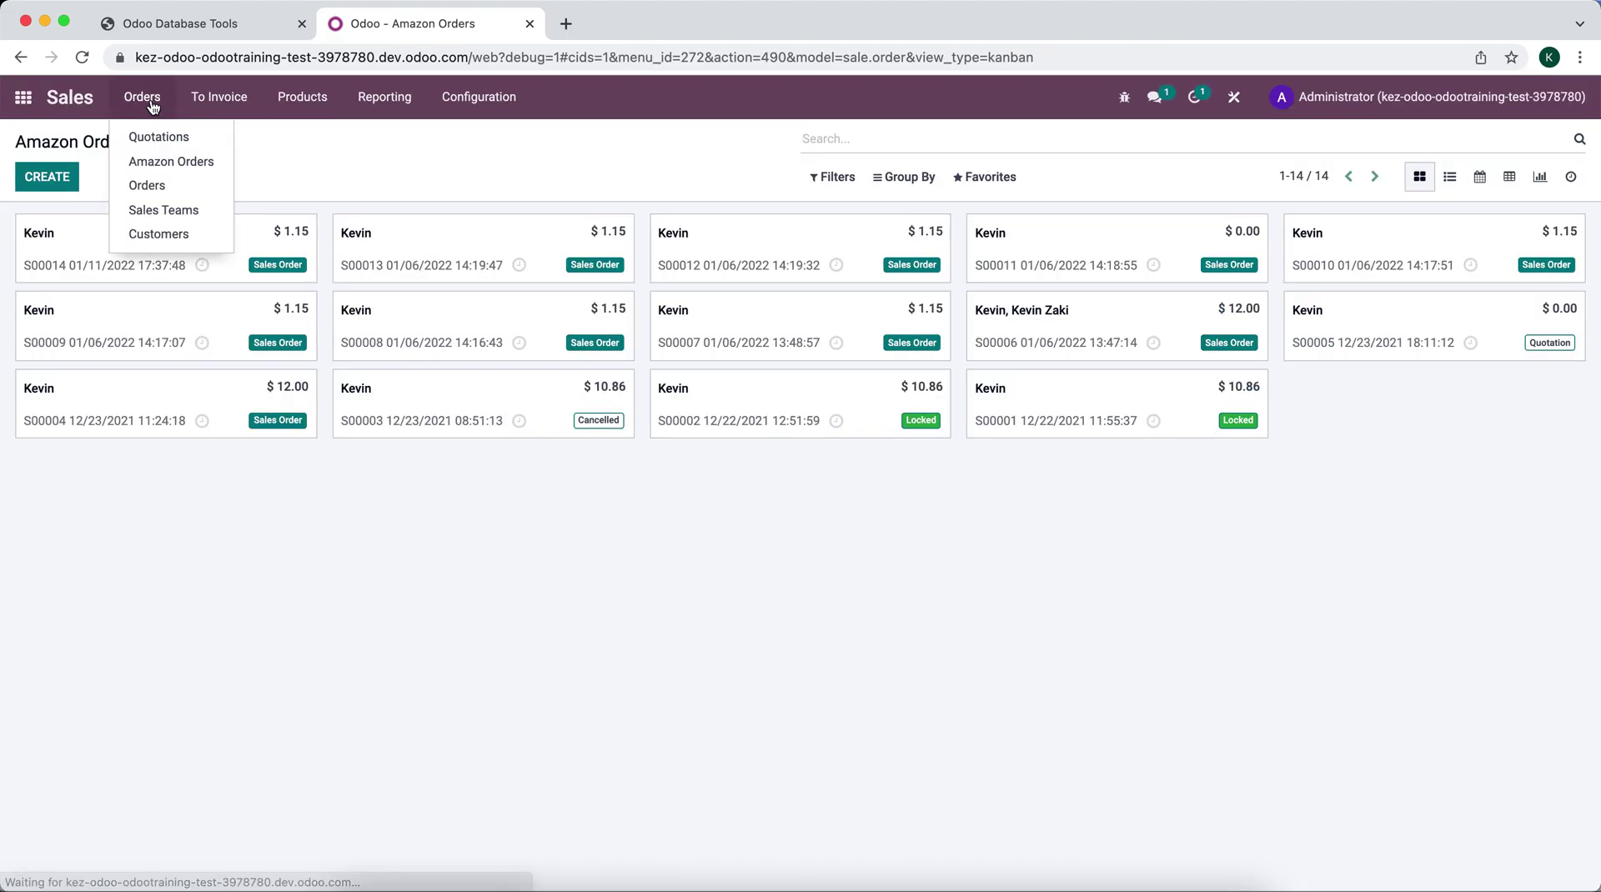
left_click(157, 187)
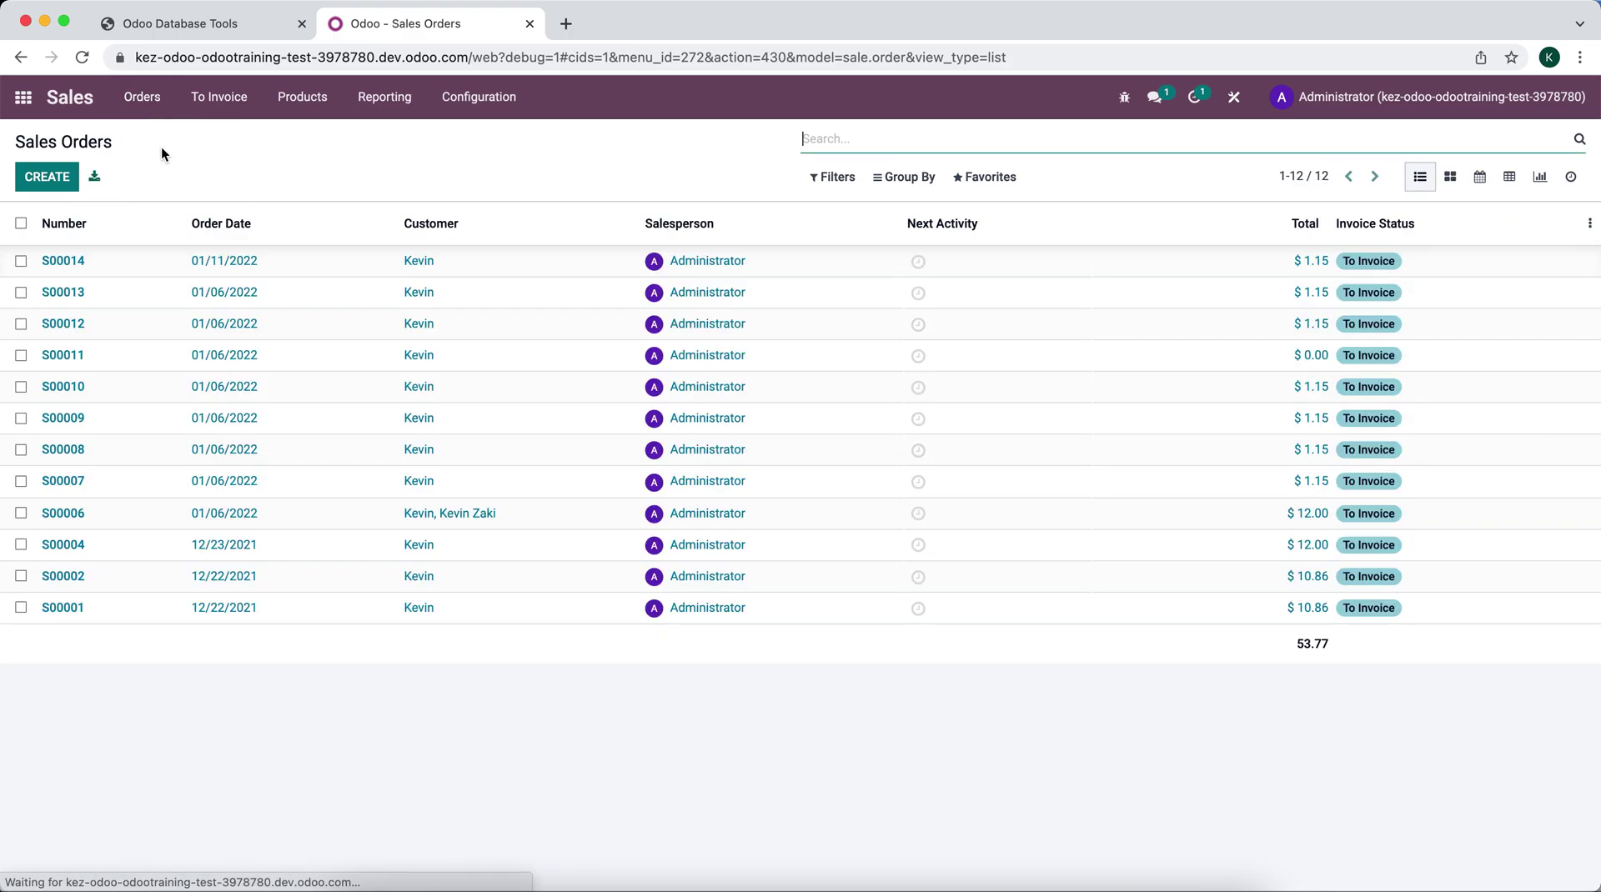
left_click(154, 114)
left_click(163, 163)
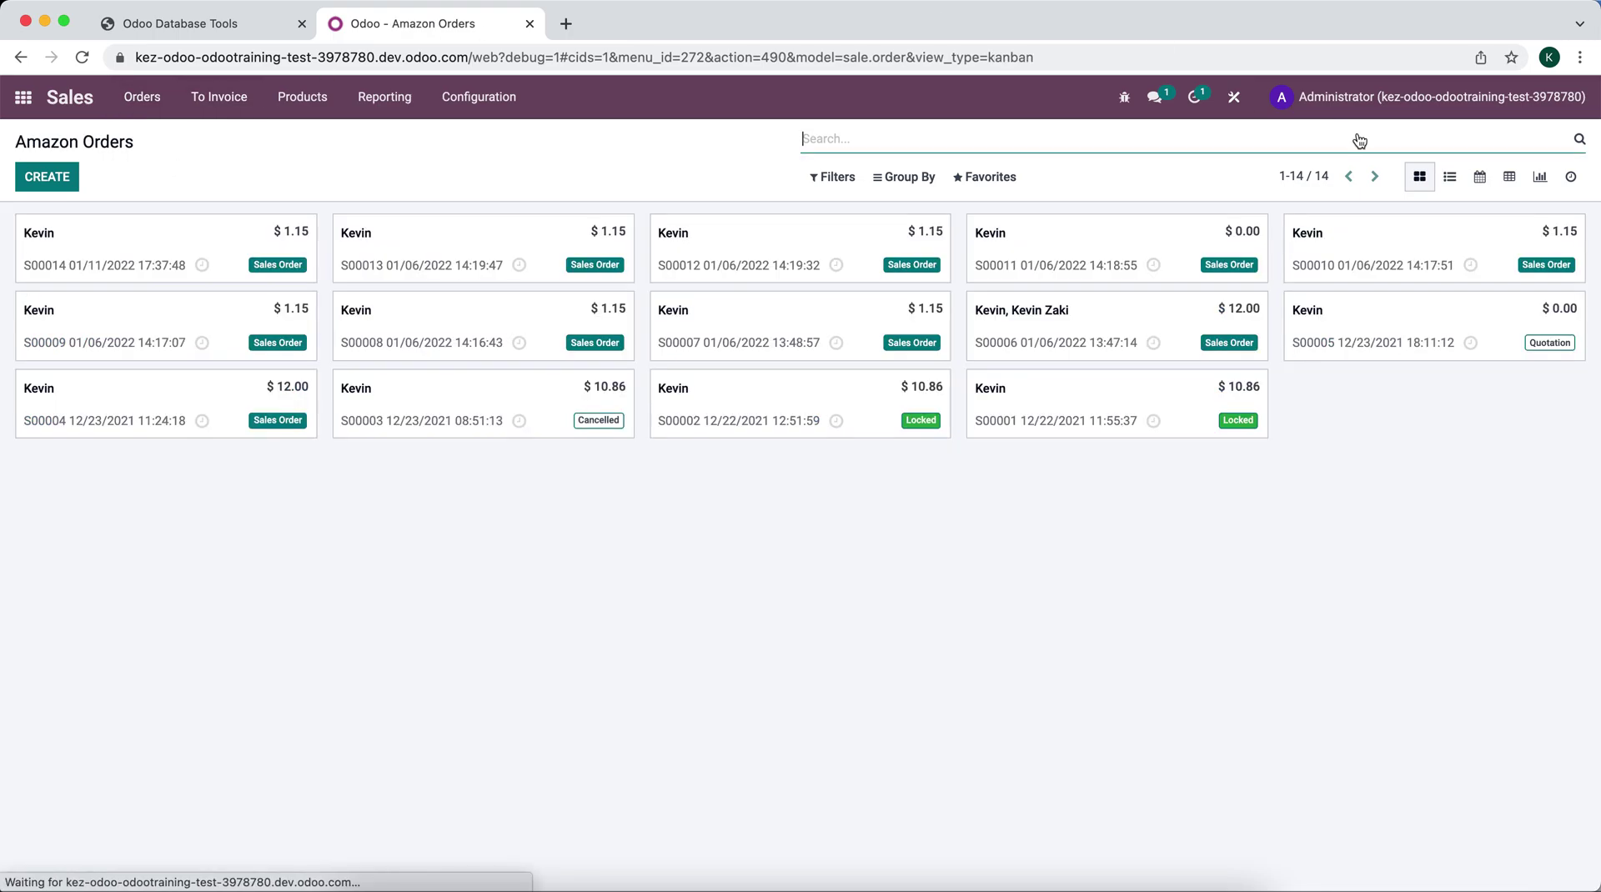
Make List the default view of the Amazon Orders action in Studio.
left_click(1226, 100)
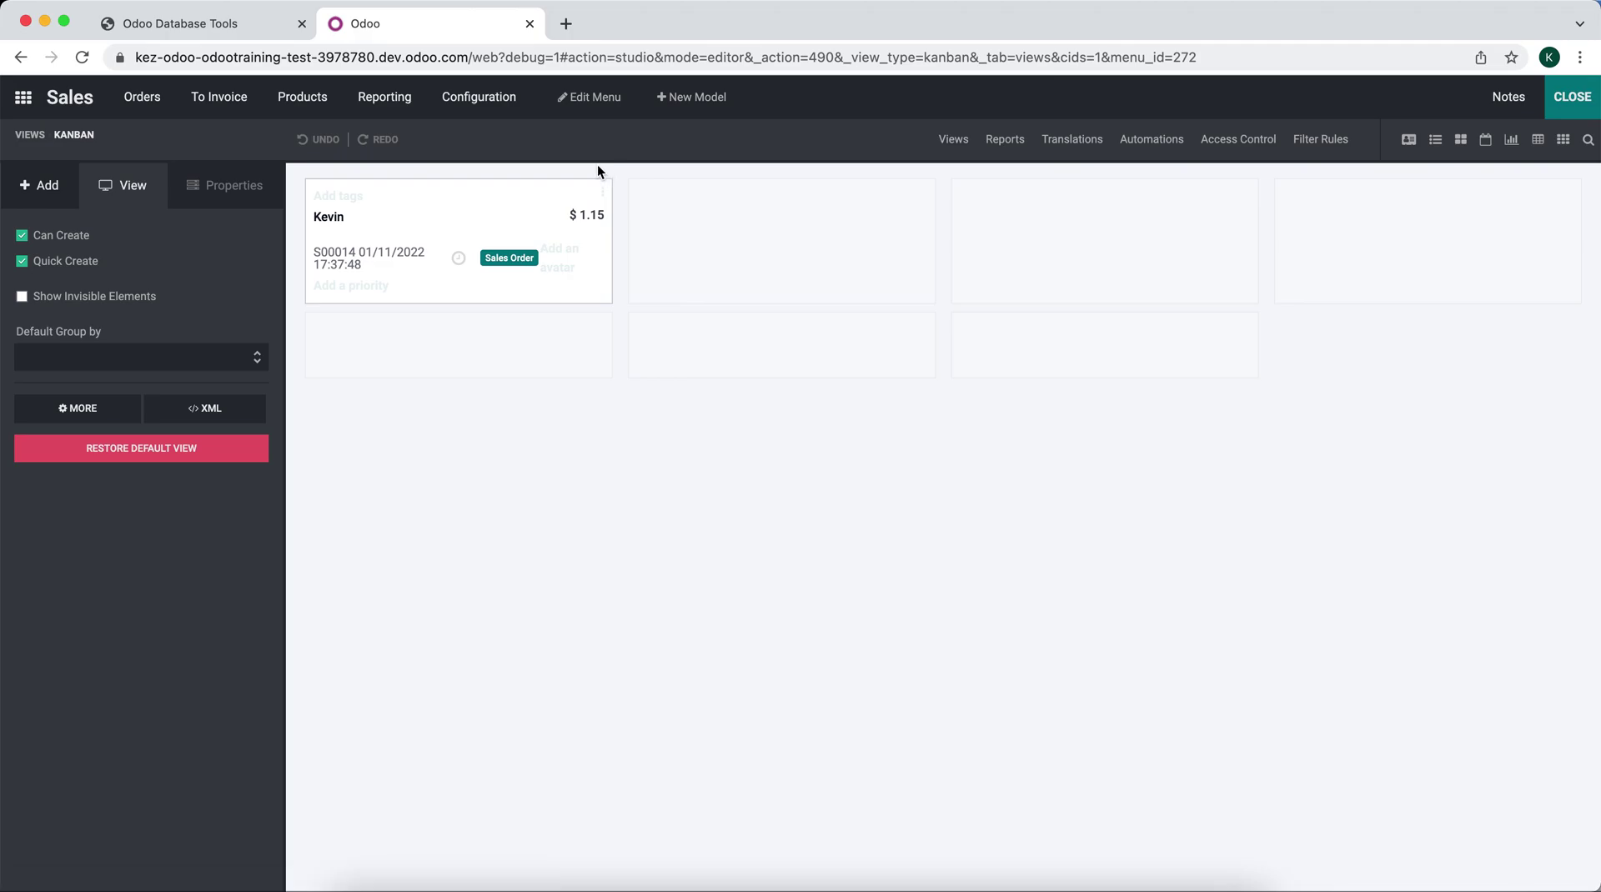
left_click(936, 143)
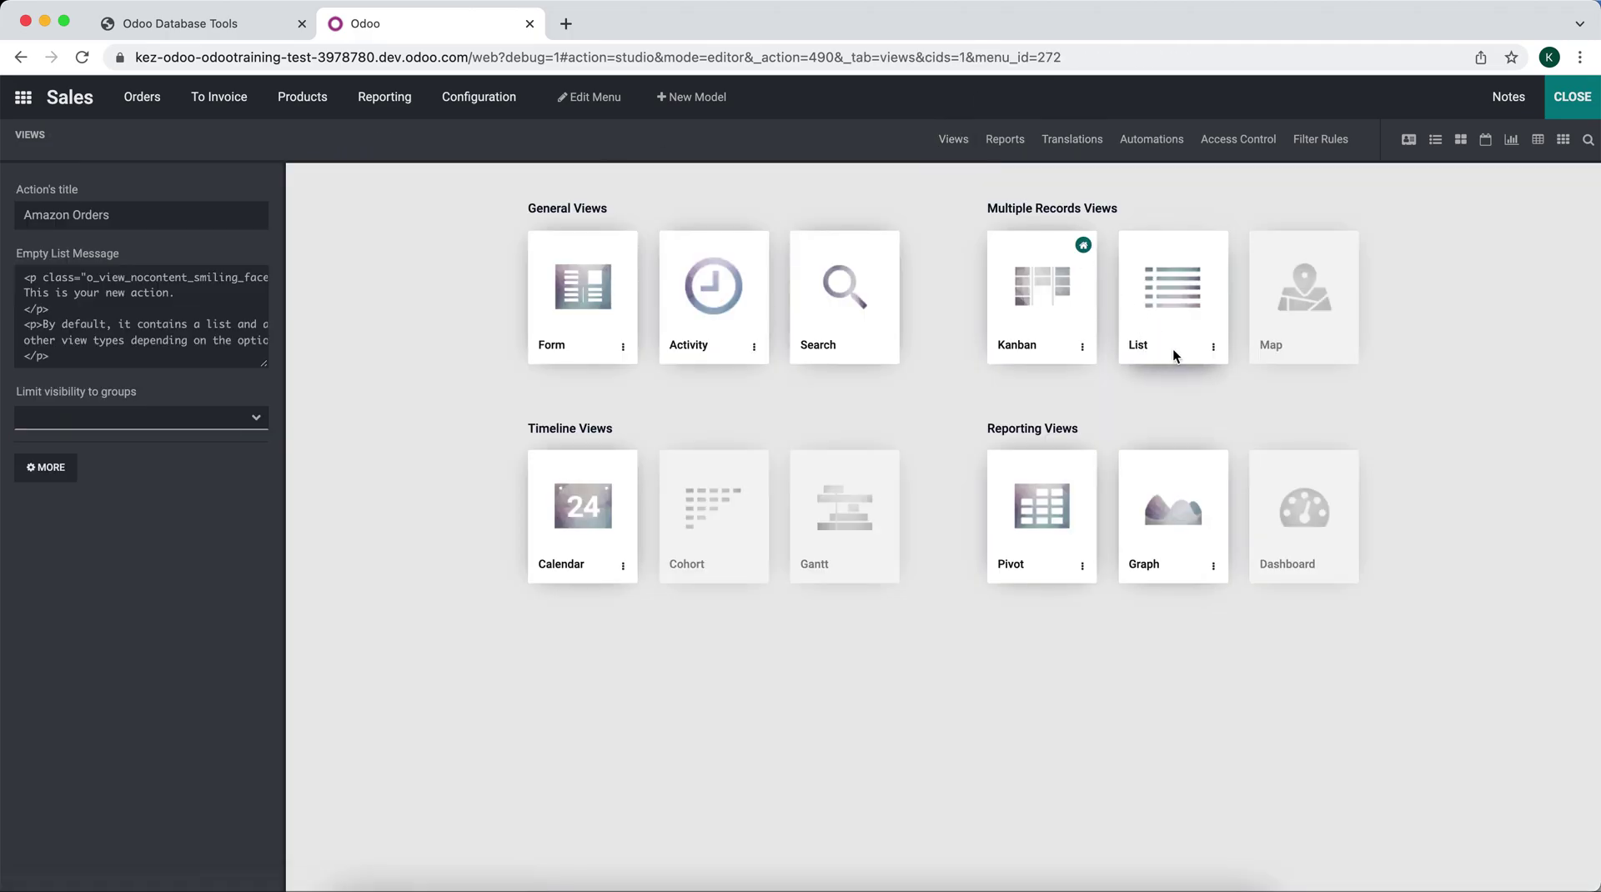
left_click(1212, 349)
left_click(1180, 376)
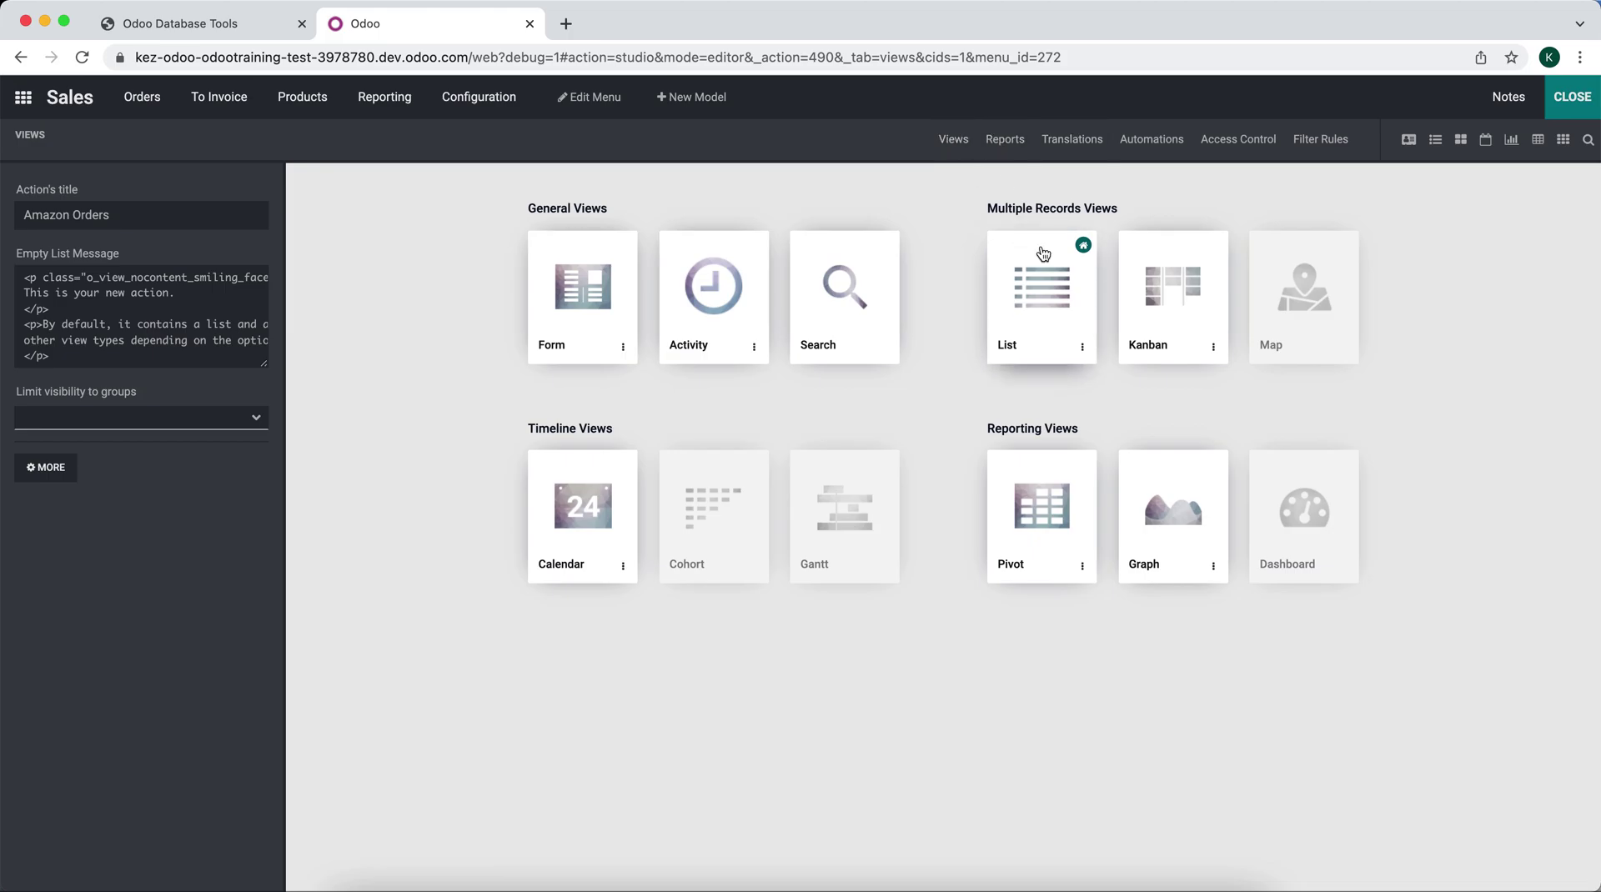
Add the existing Amazon Order Ref field to the Amazon Orders list between Number and Order Date, and close Studio.
left_click(1046, 260)
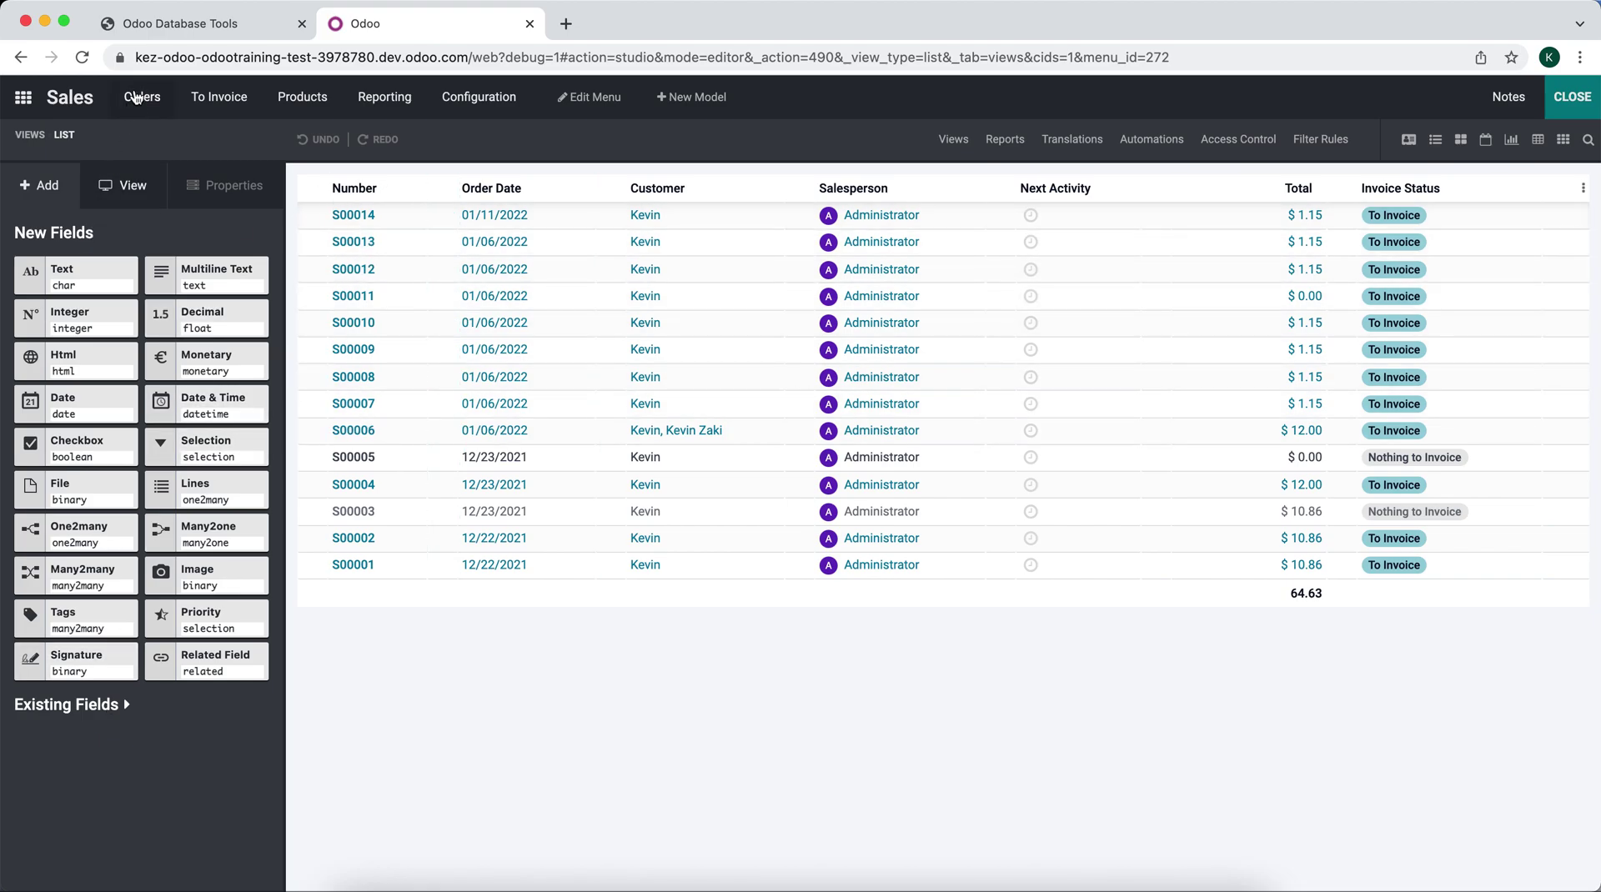
left_click(101, 706)
scroll(101, 712, "down", 1)
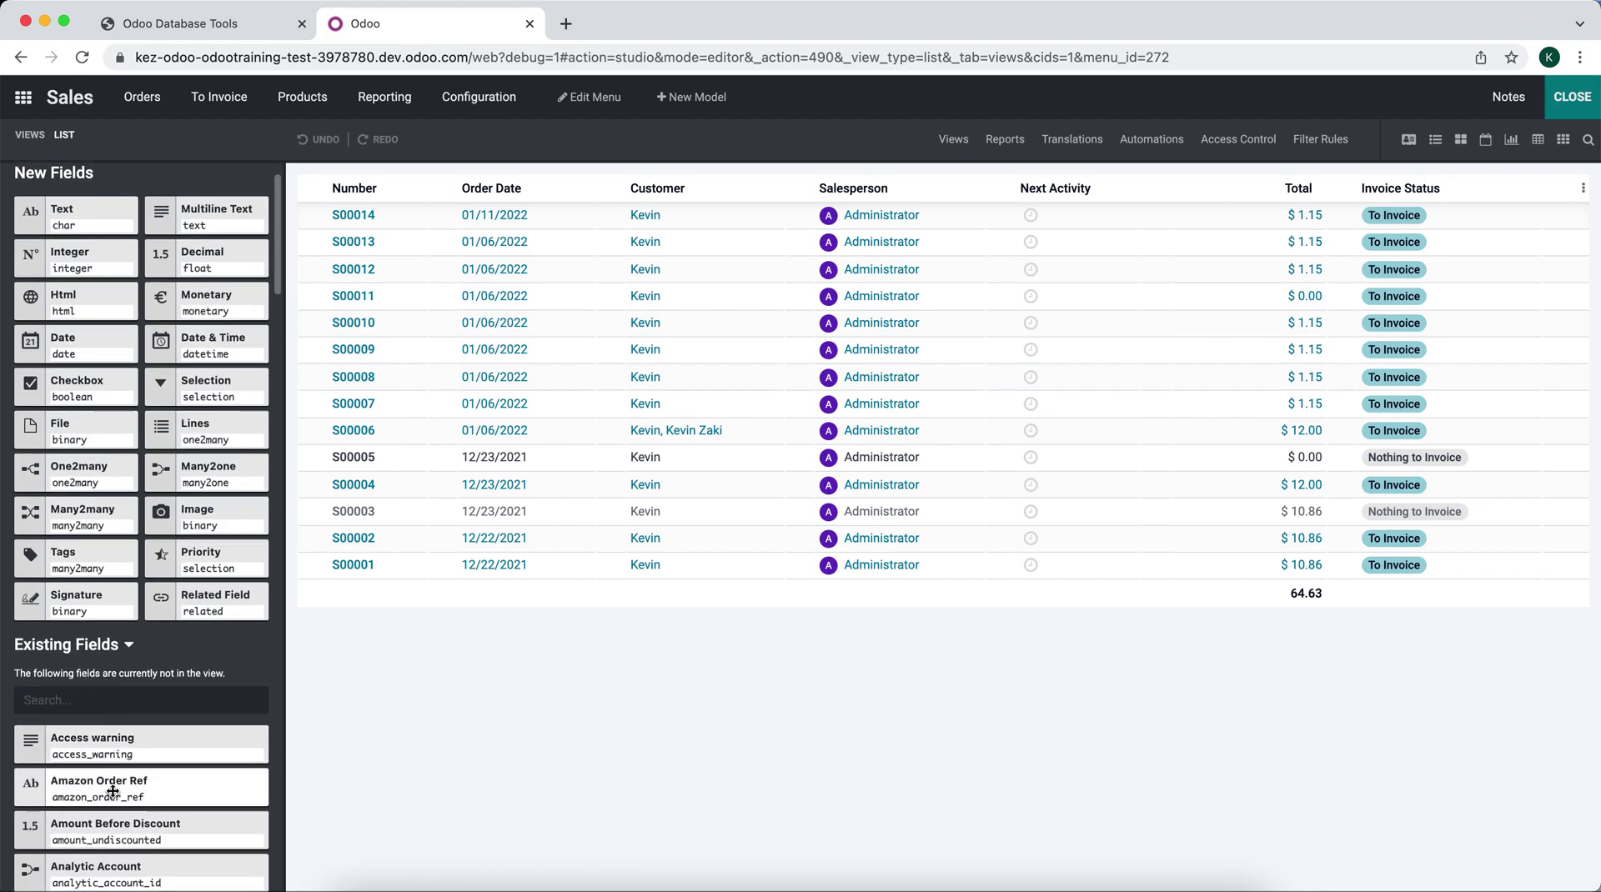
left_click_drag(113, 780, 444, 413)
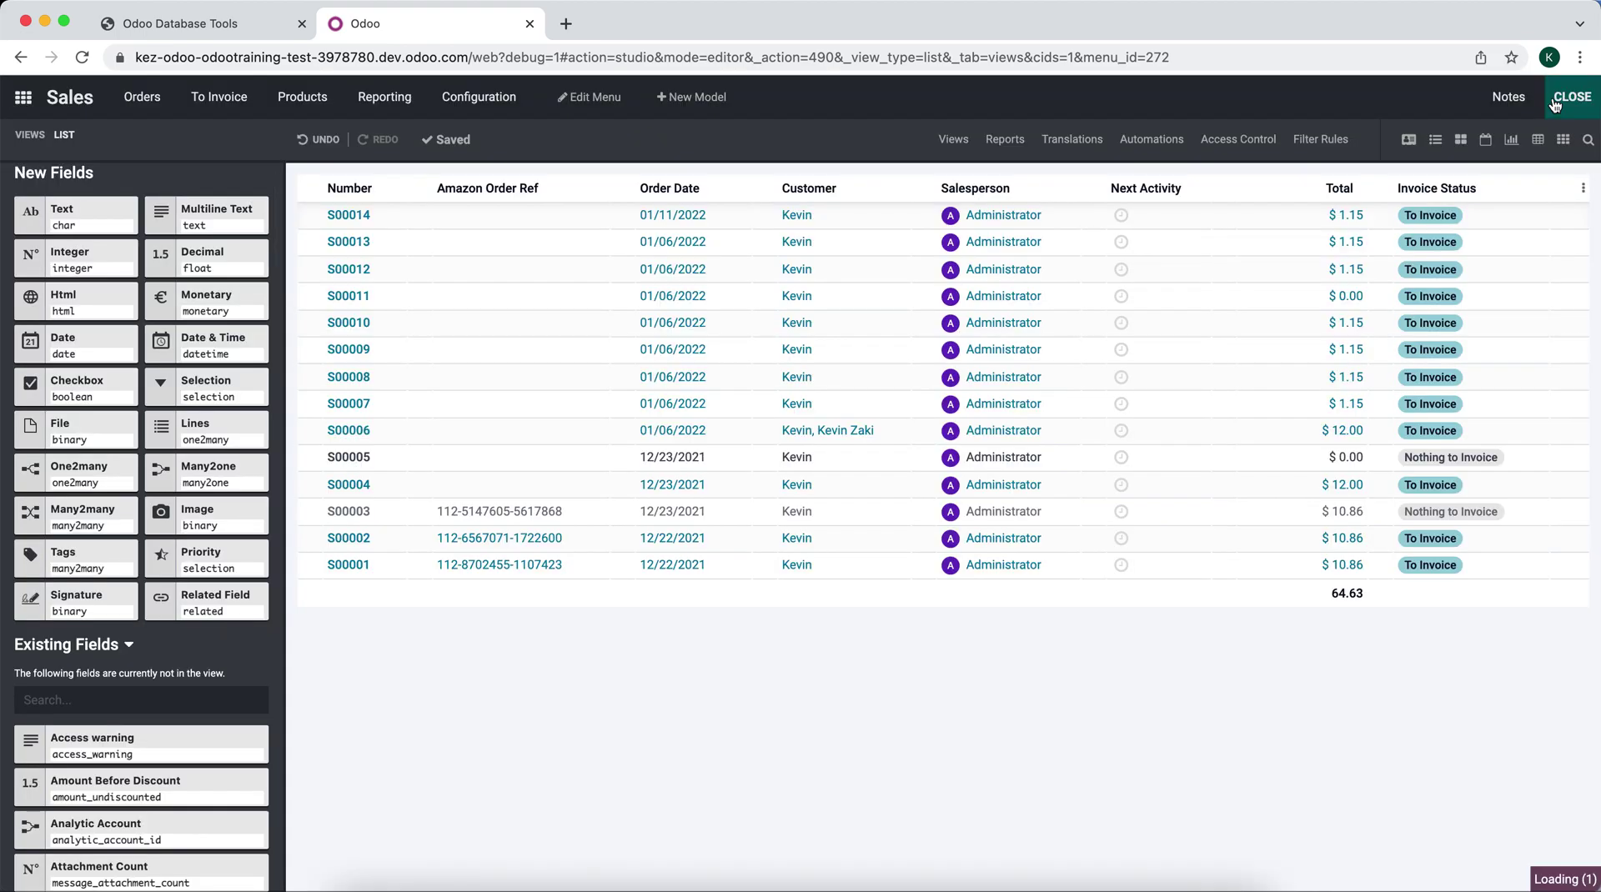
left_click(1555, 102)
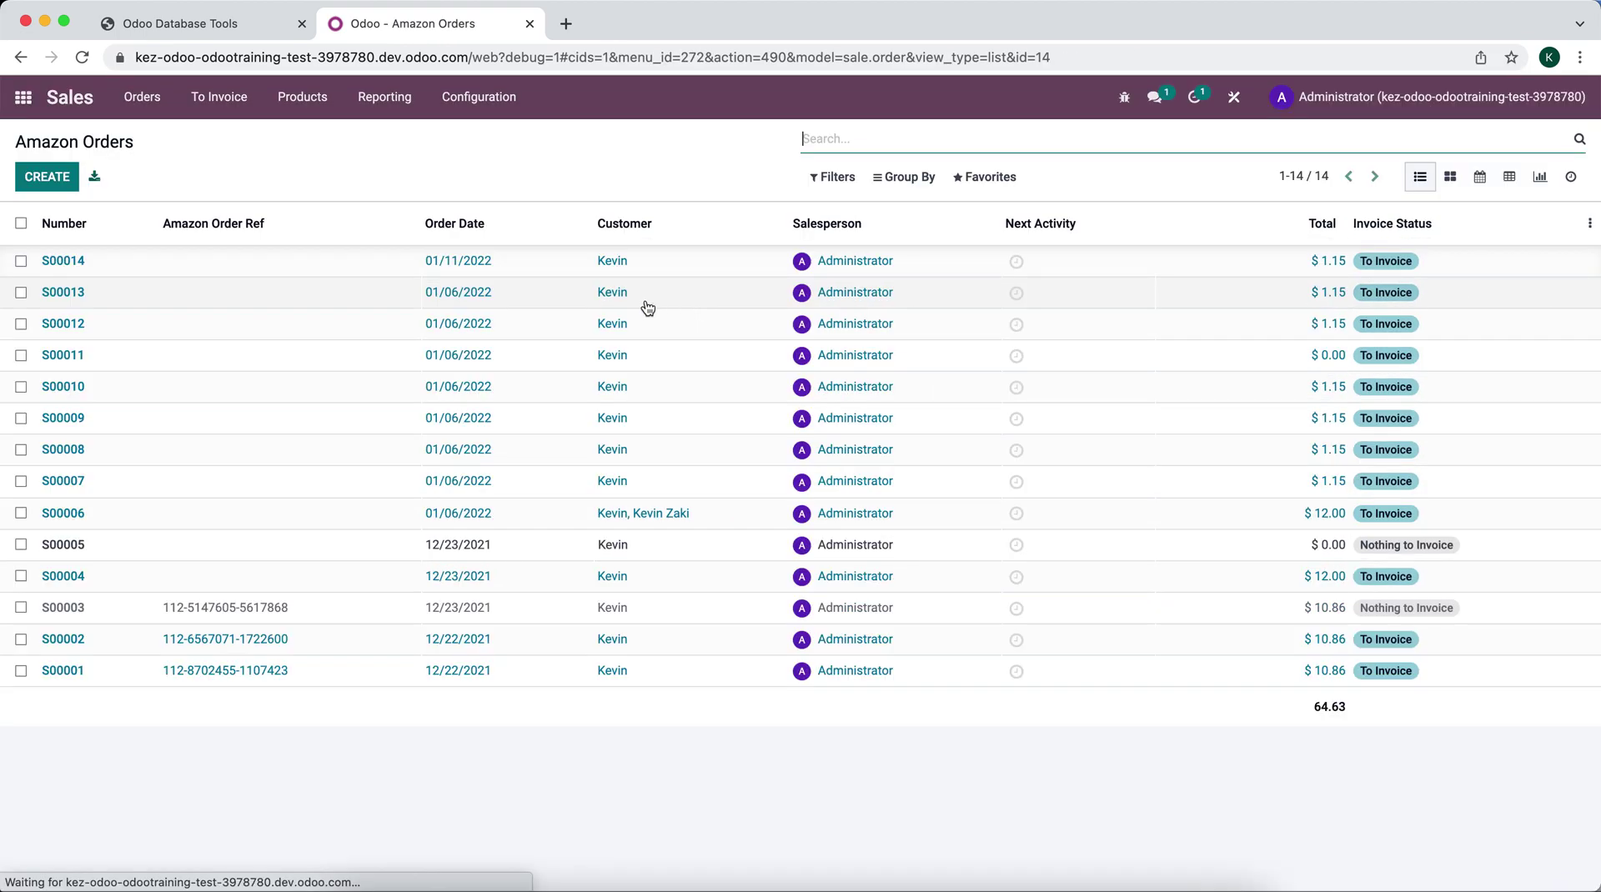
Check the columns of the regular sales orders list against those of the Amazon Orders list.
left_click(219, 97)
mouse_move(144, 100)
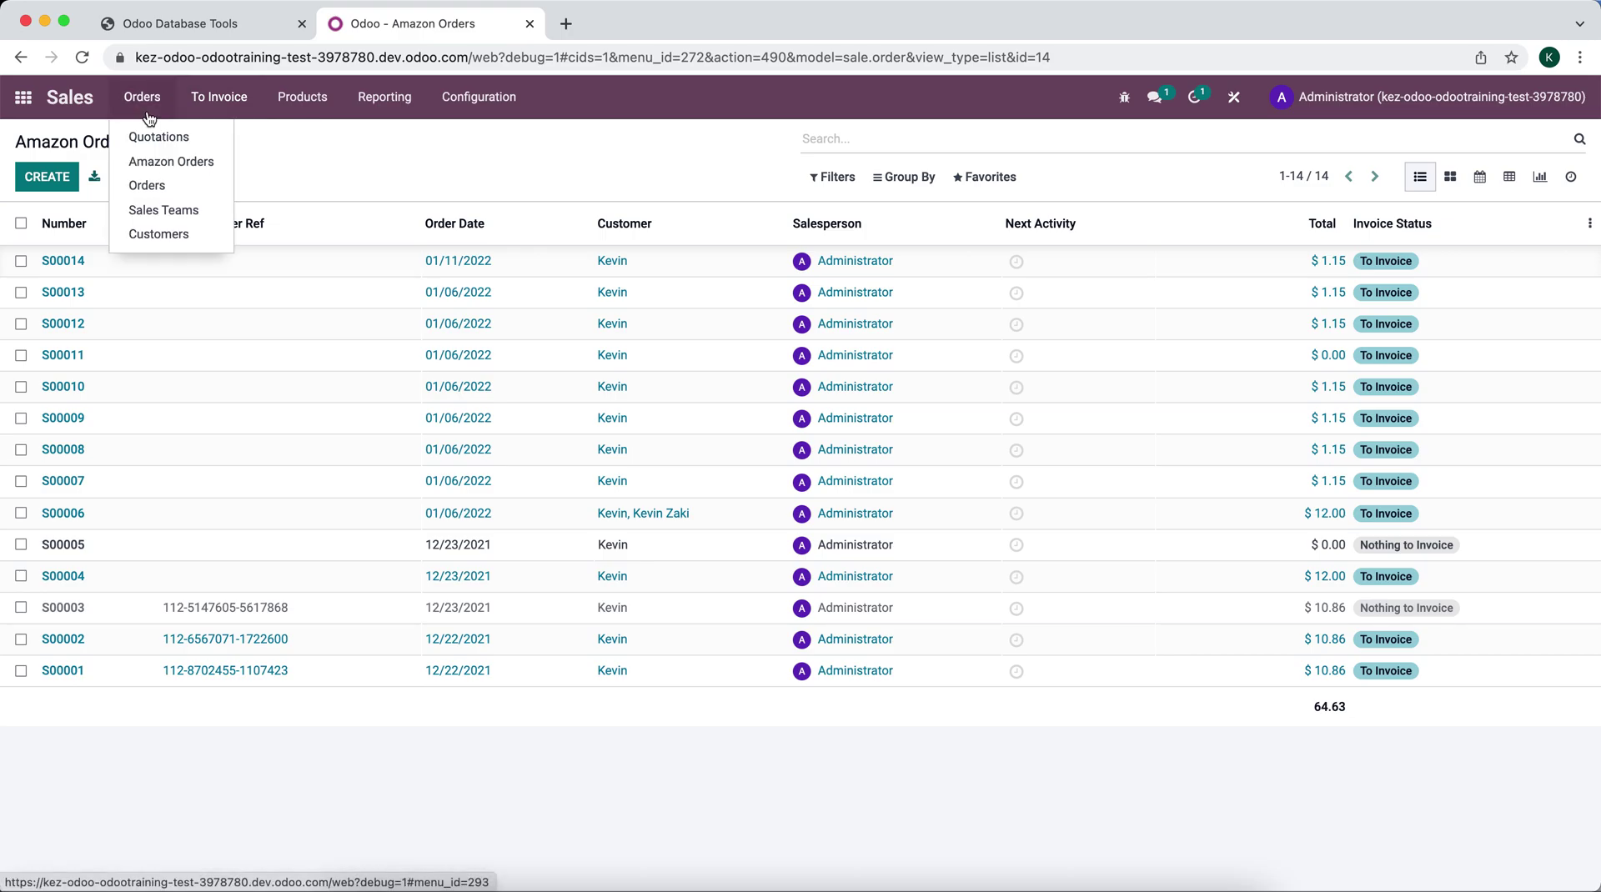
left_click(164, 178)
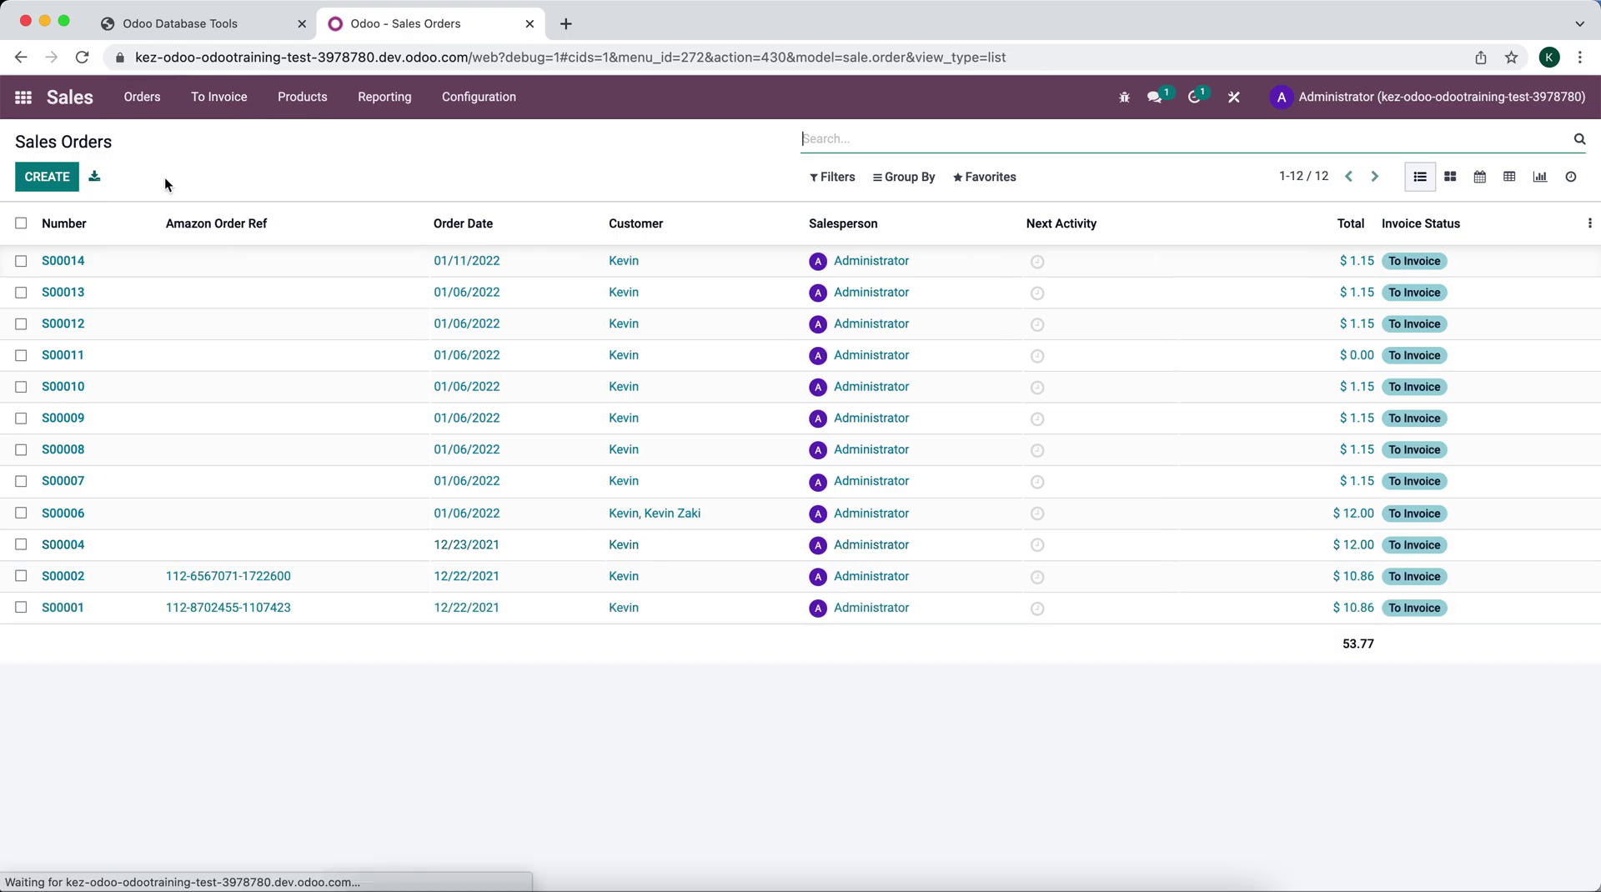
left_click(142, 97)
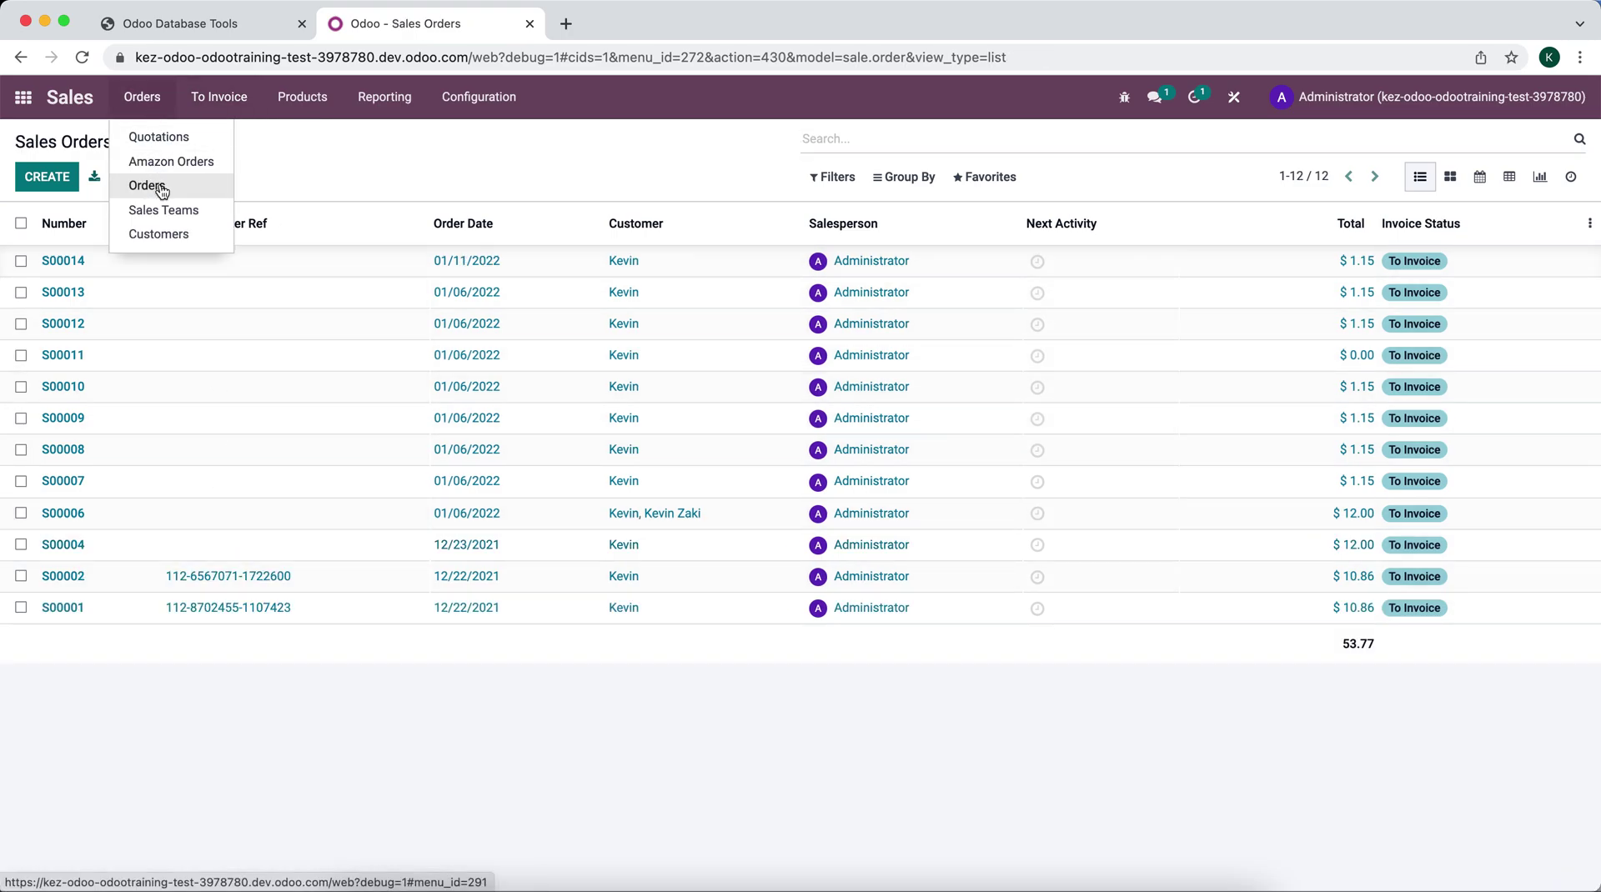
left_click(178, 158)
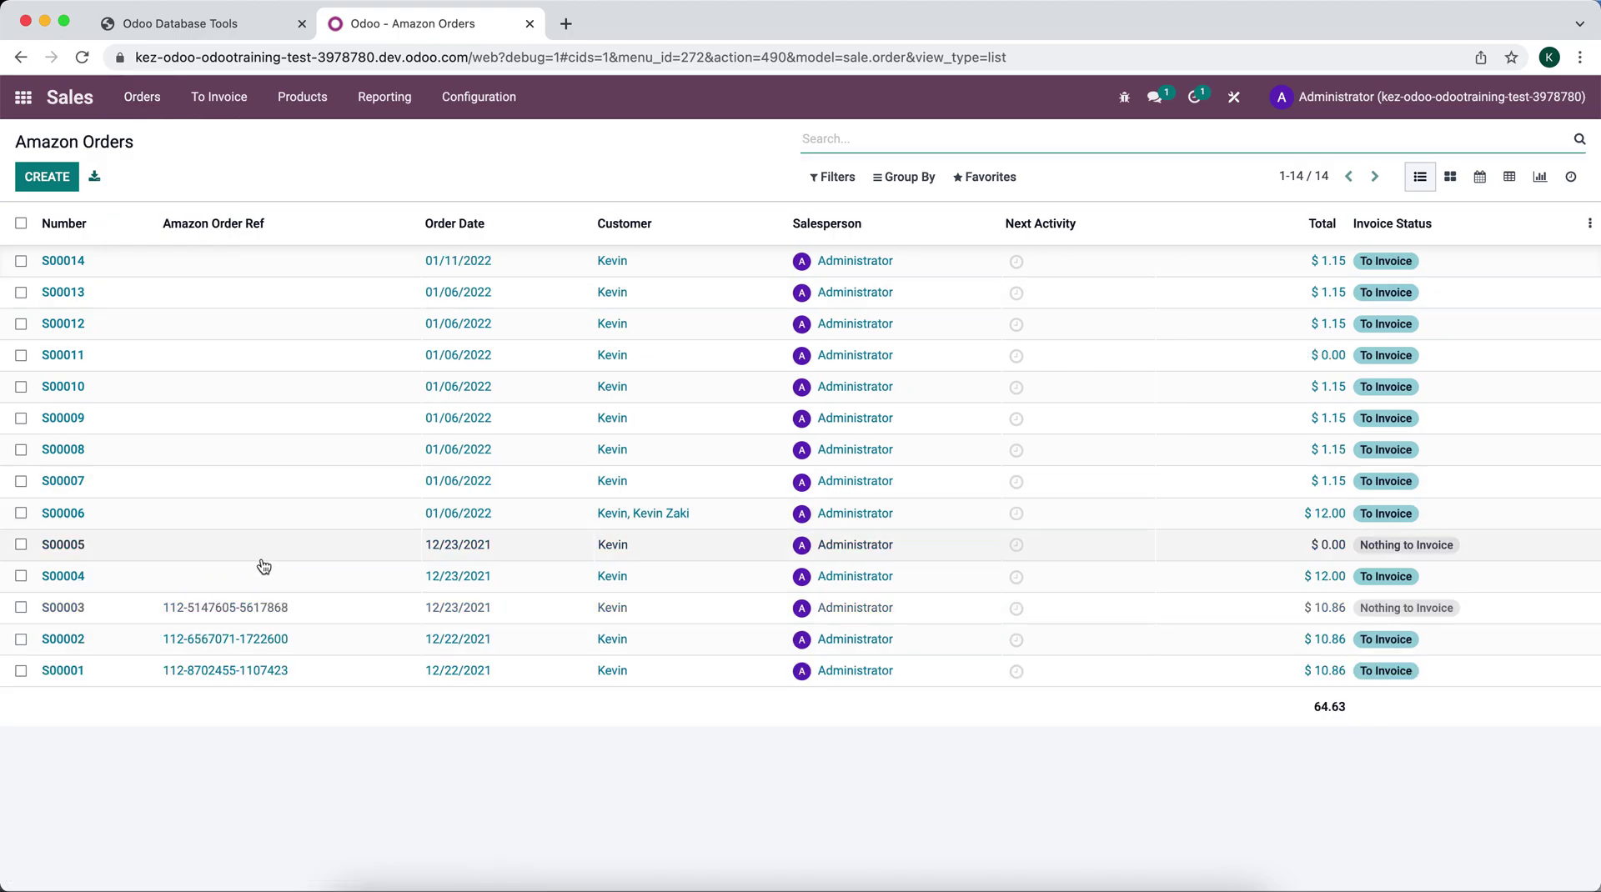
Remove the Amazon Order Ref column from the Amazon Orders list in Studio and confirm the removal.
left_click(1239, 96)
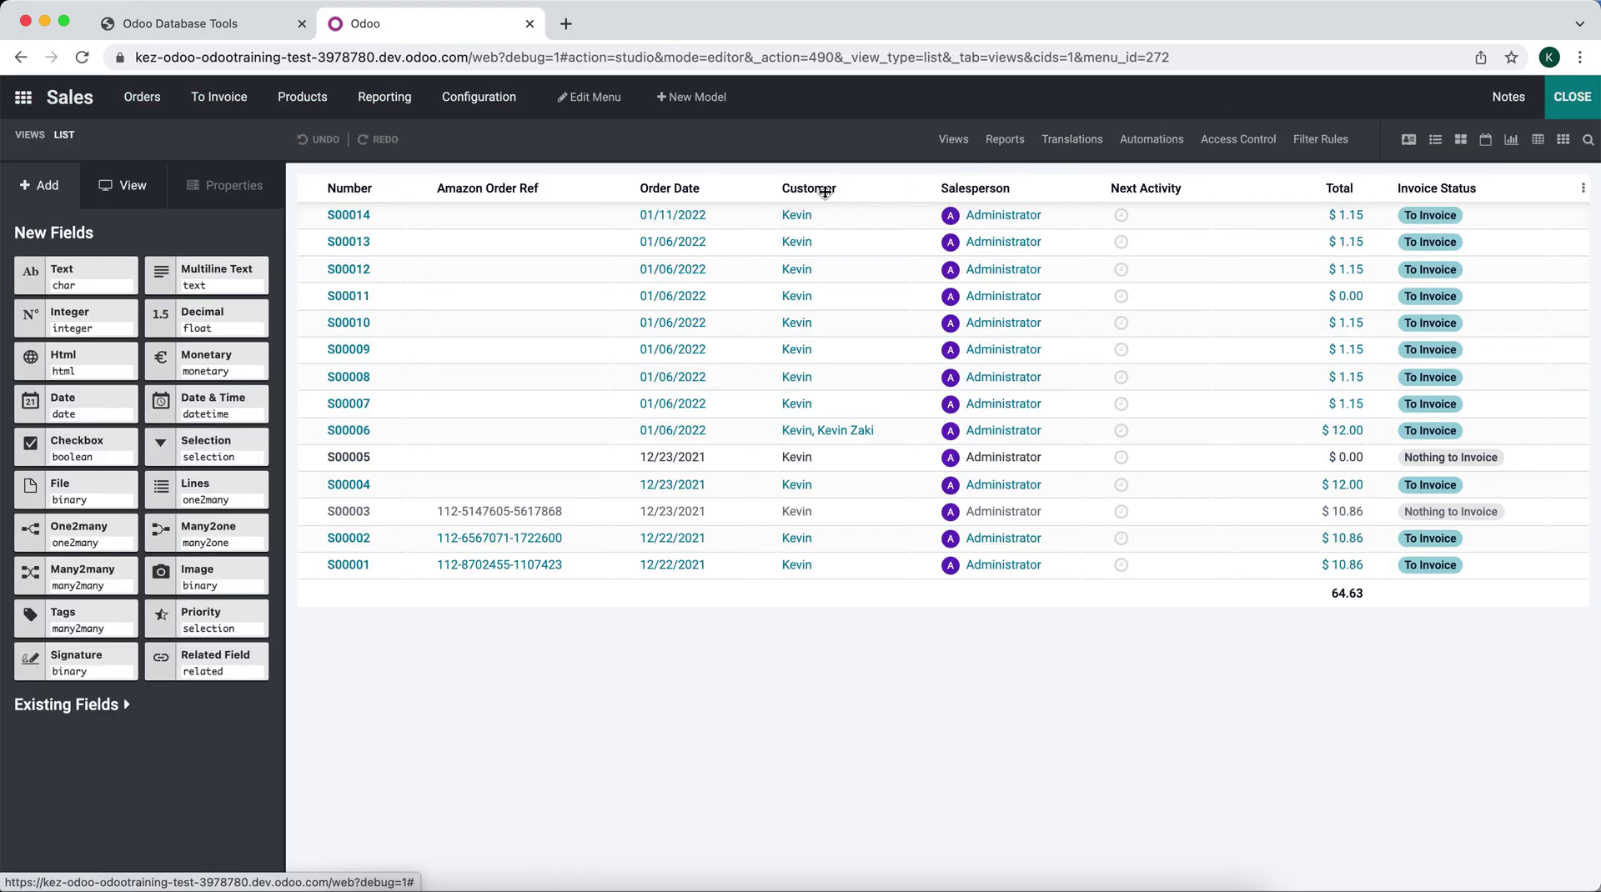
left_click(488, 295)
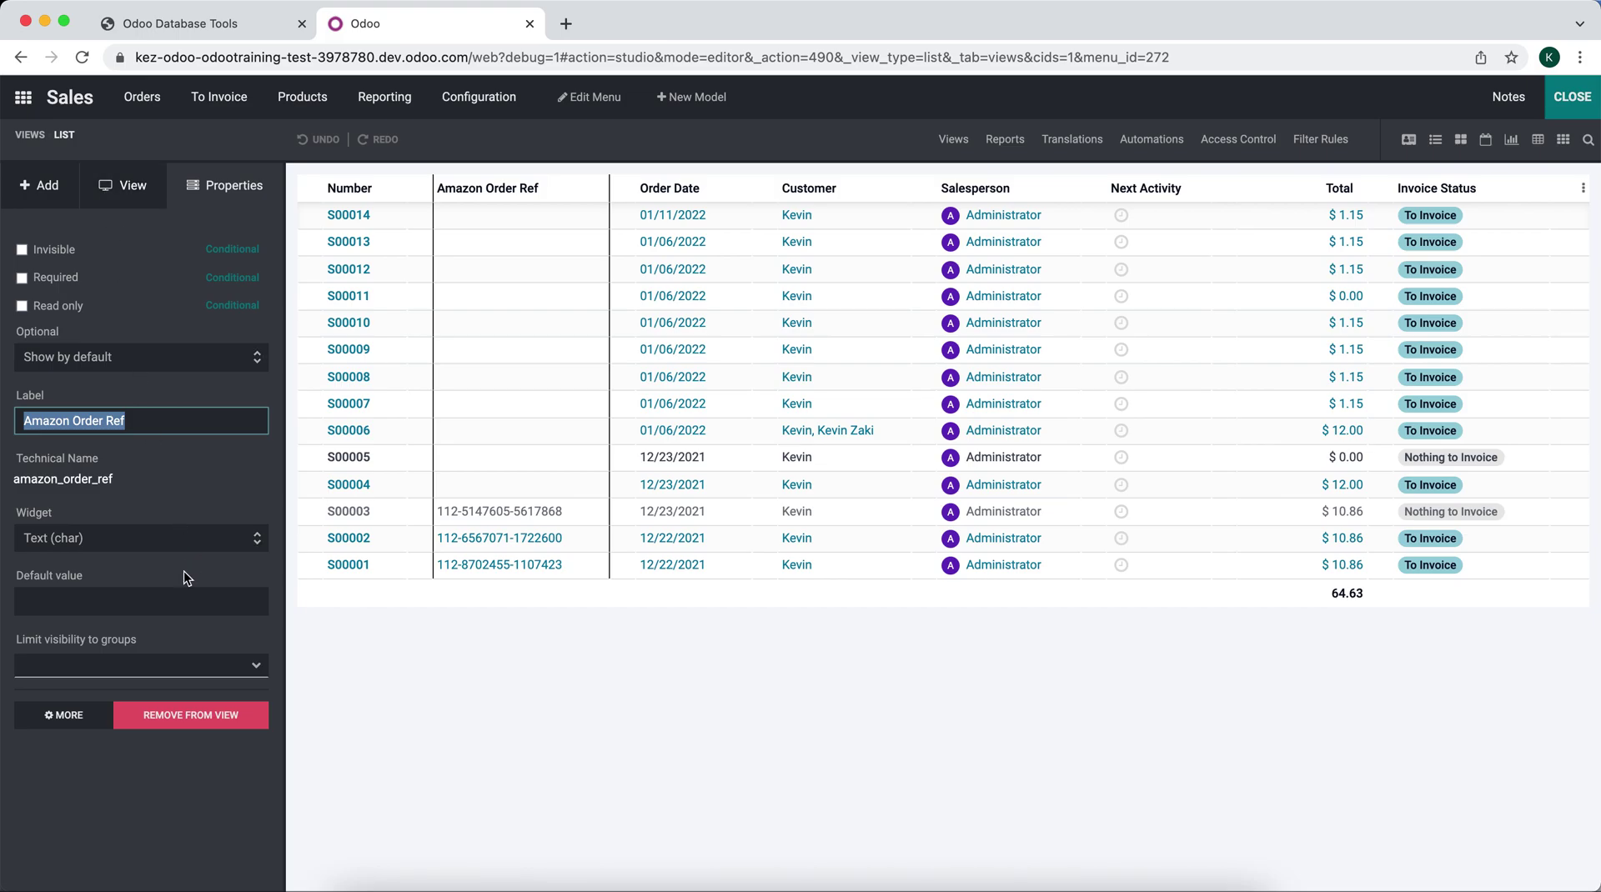
left_click(191, 714)
left_click(525, 222)
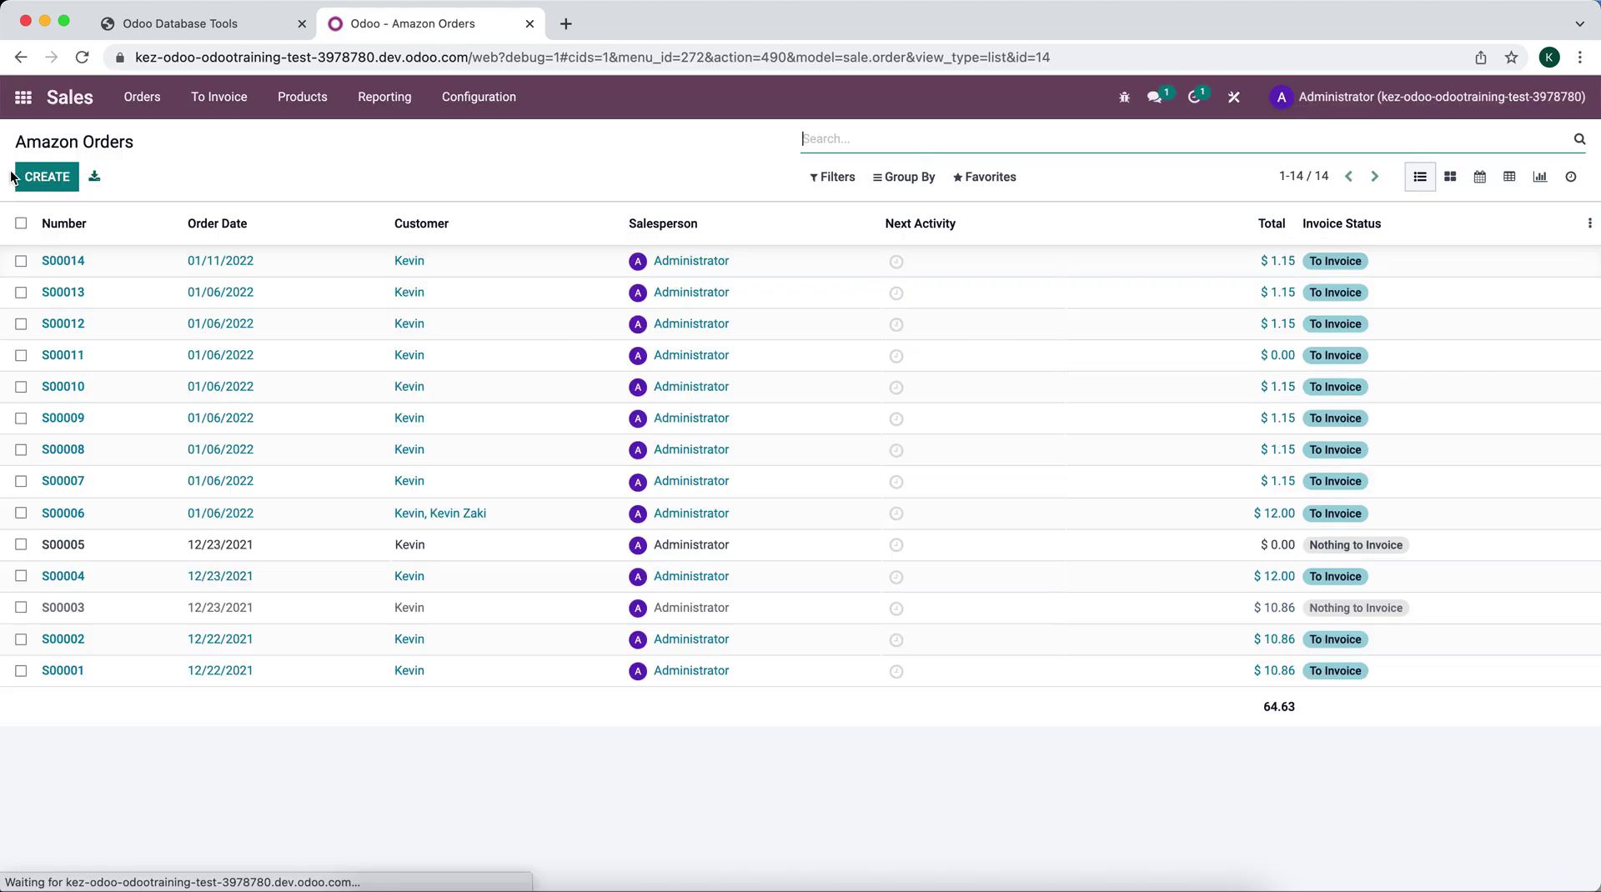
Search the technical Views in Settings for sale.order and open the sale.order.tree view with external ID sale.view_order_tree.
left_click(23, 96)
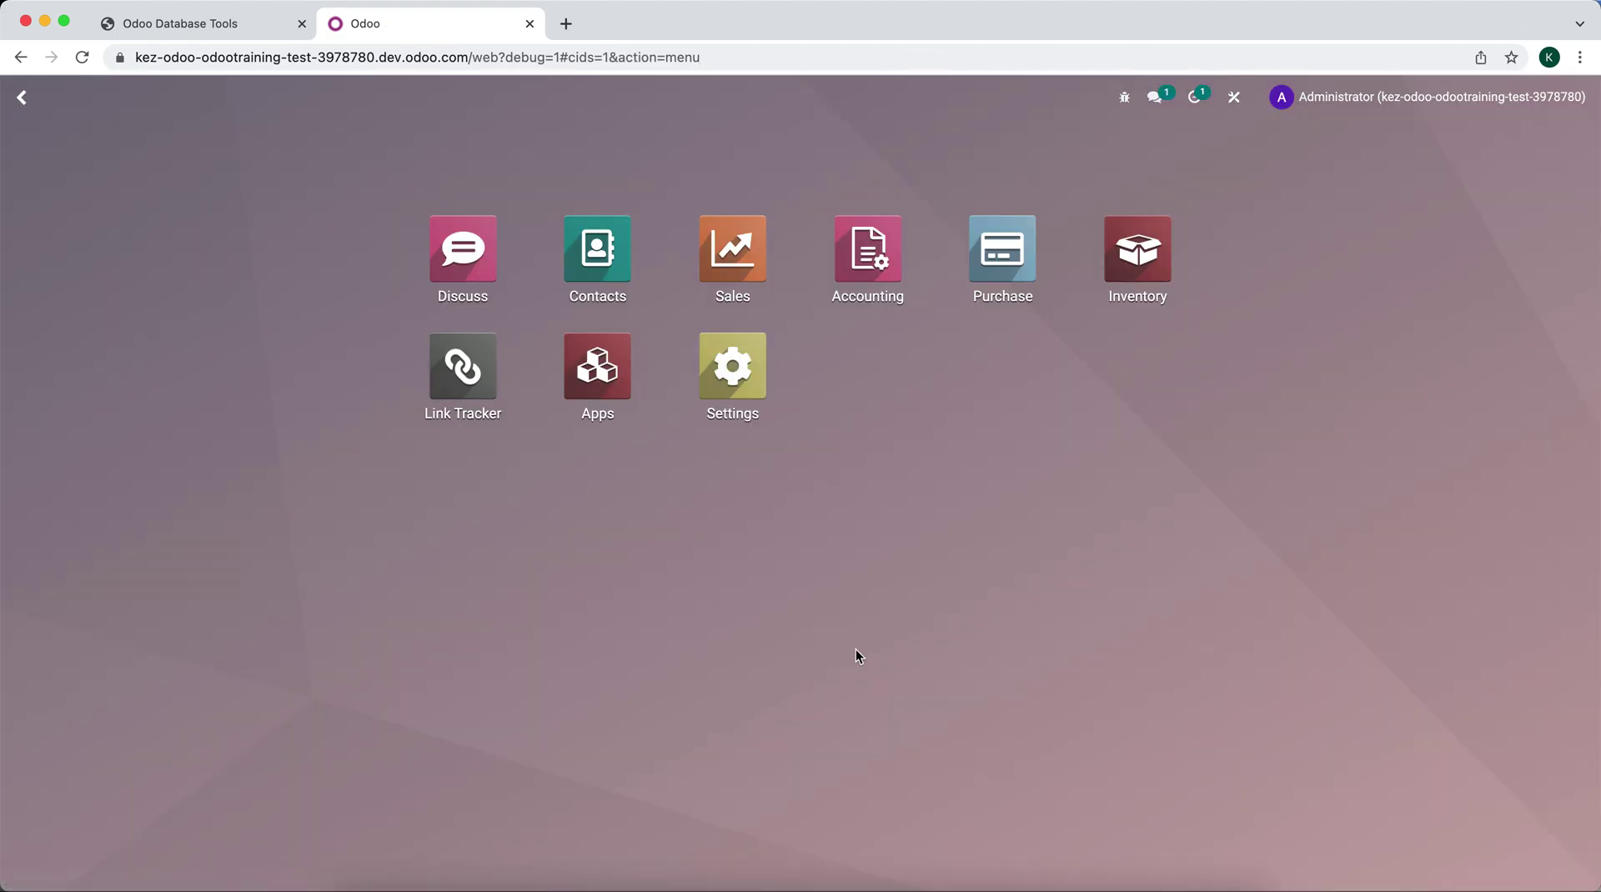
type("views")
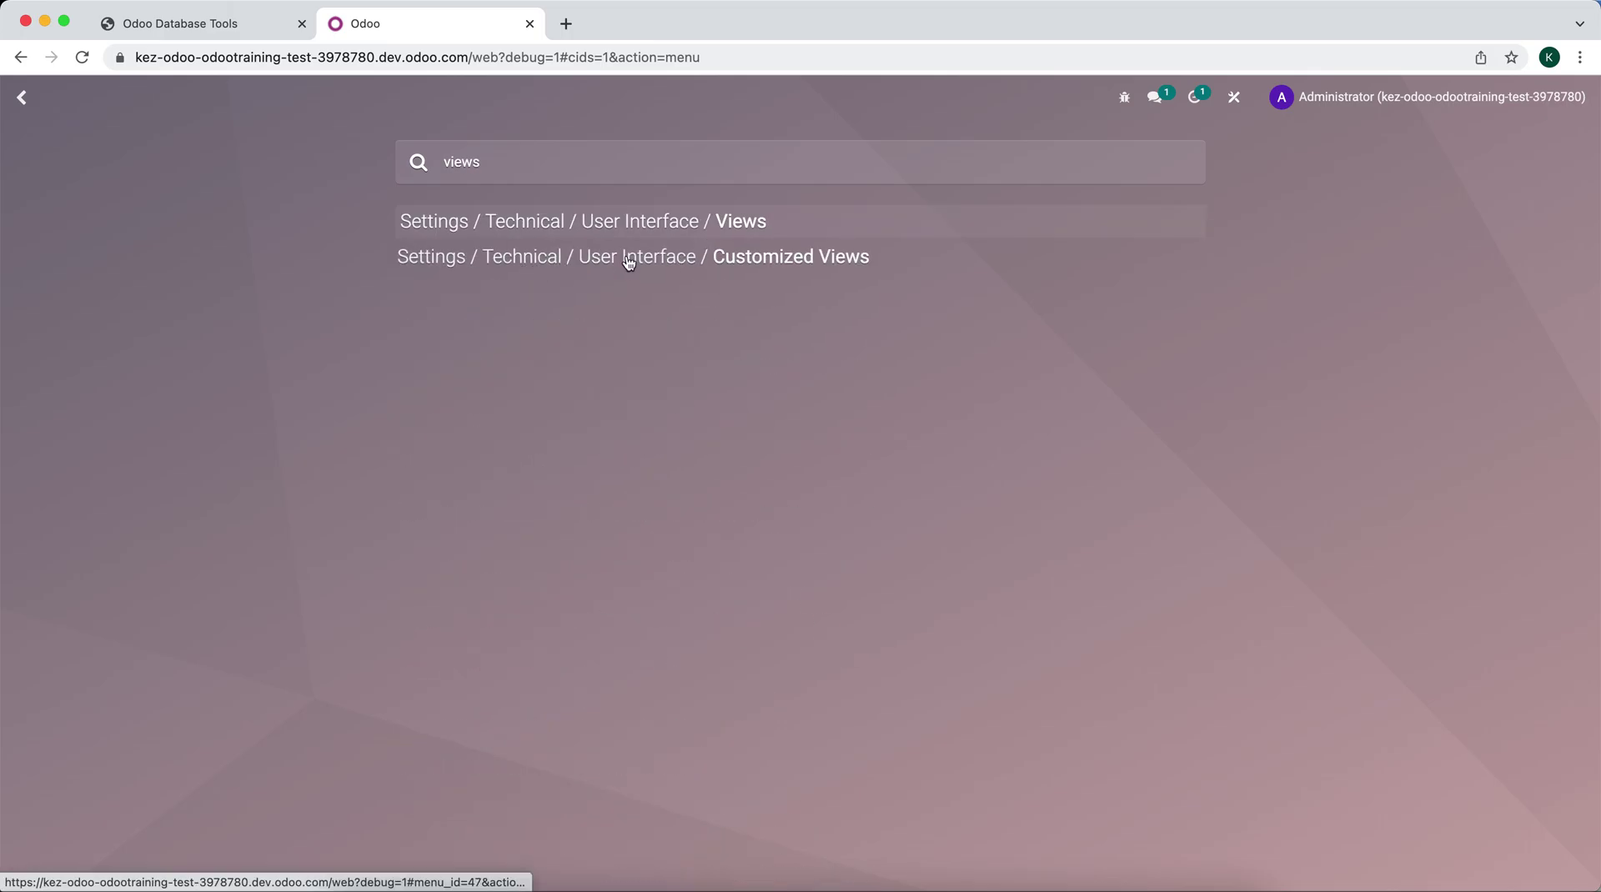
left_click(640, 223)
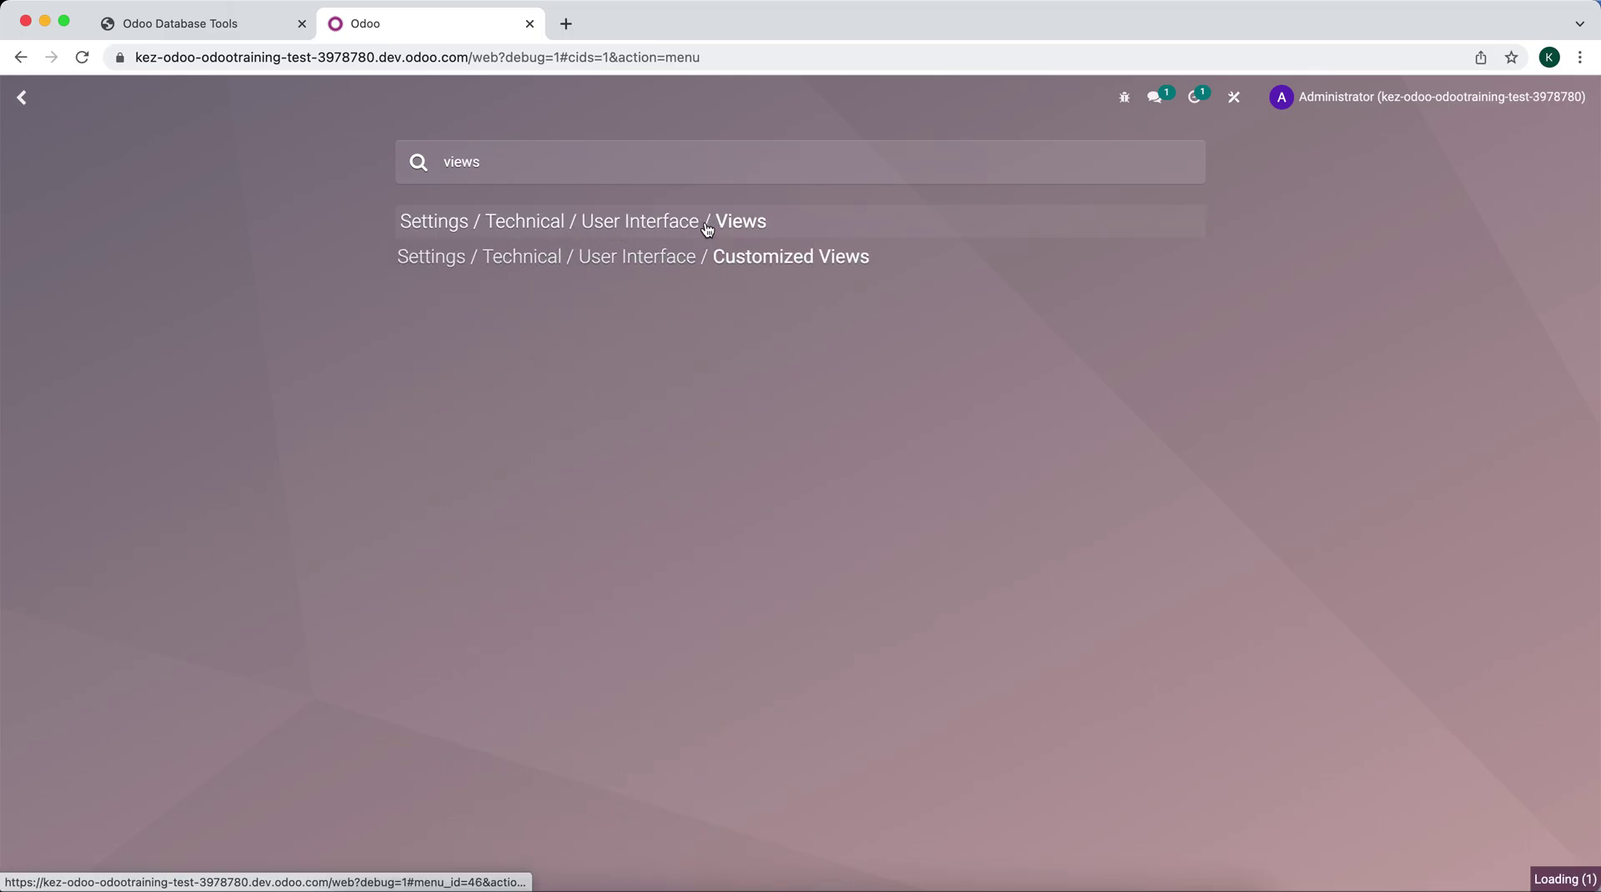
type("sale.order")
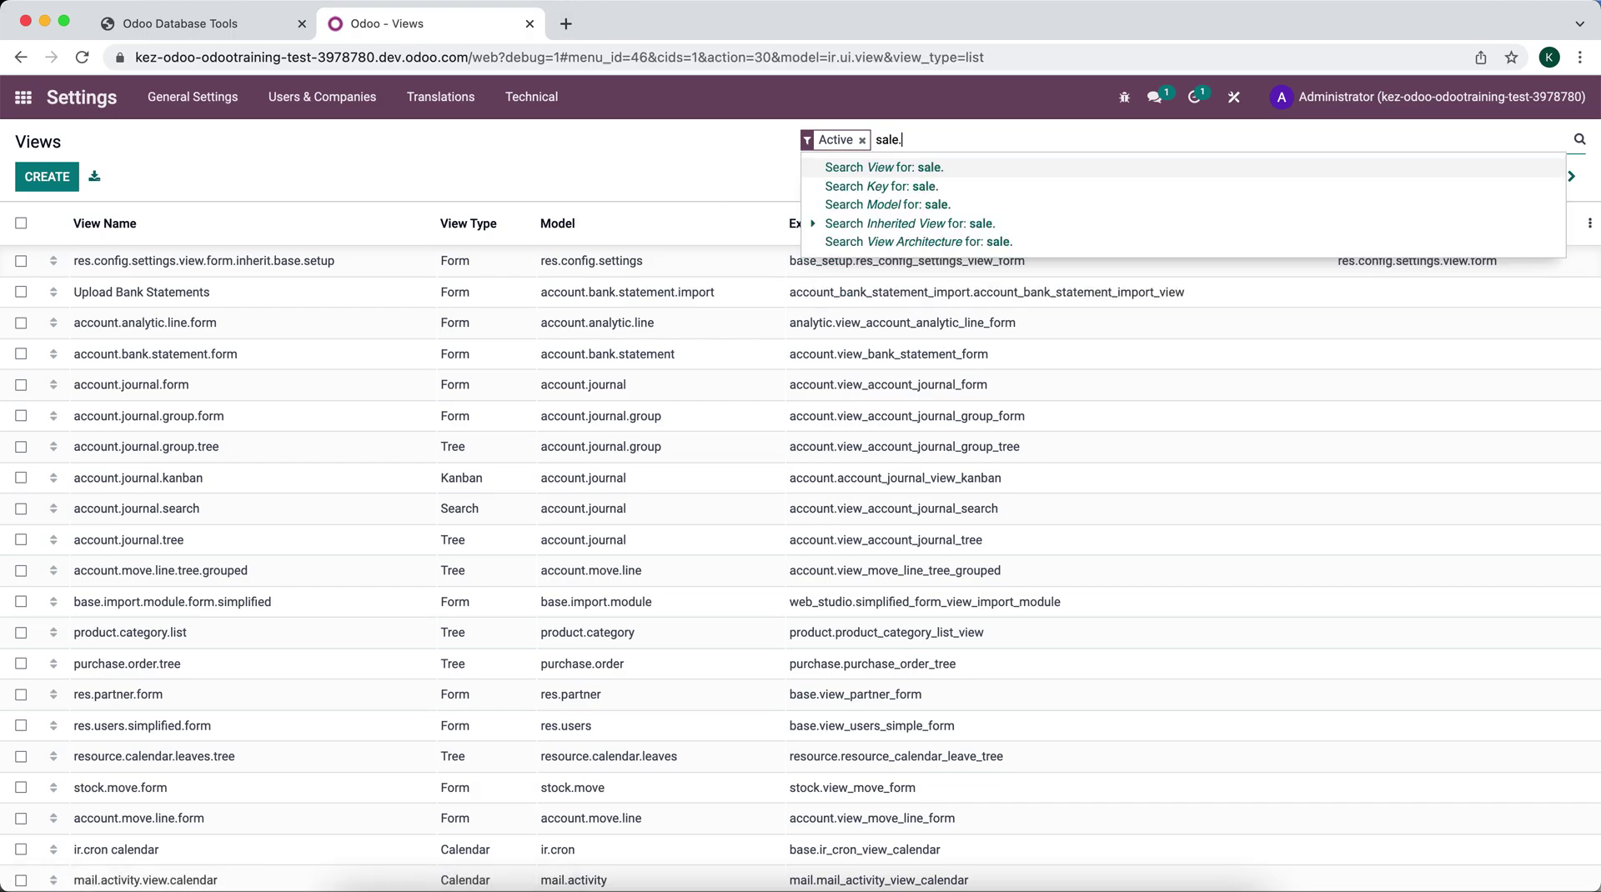
key("Return")
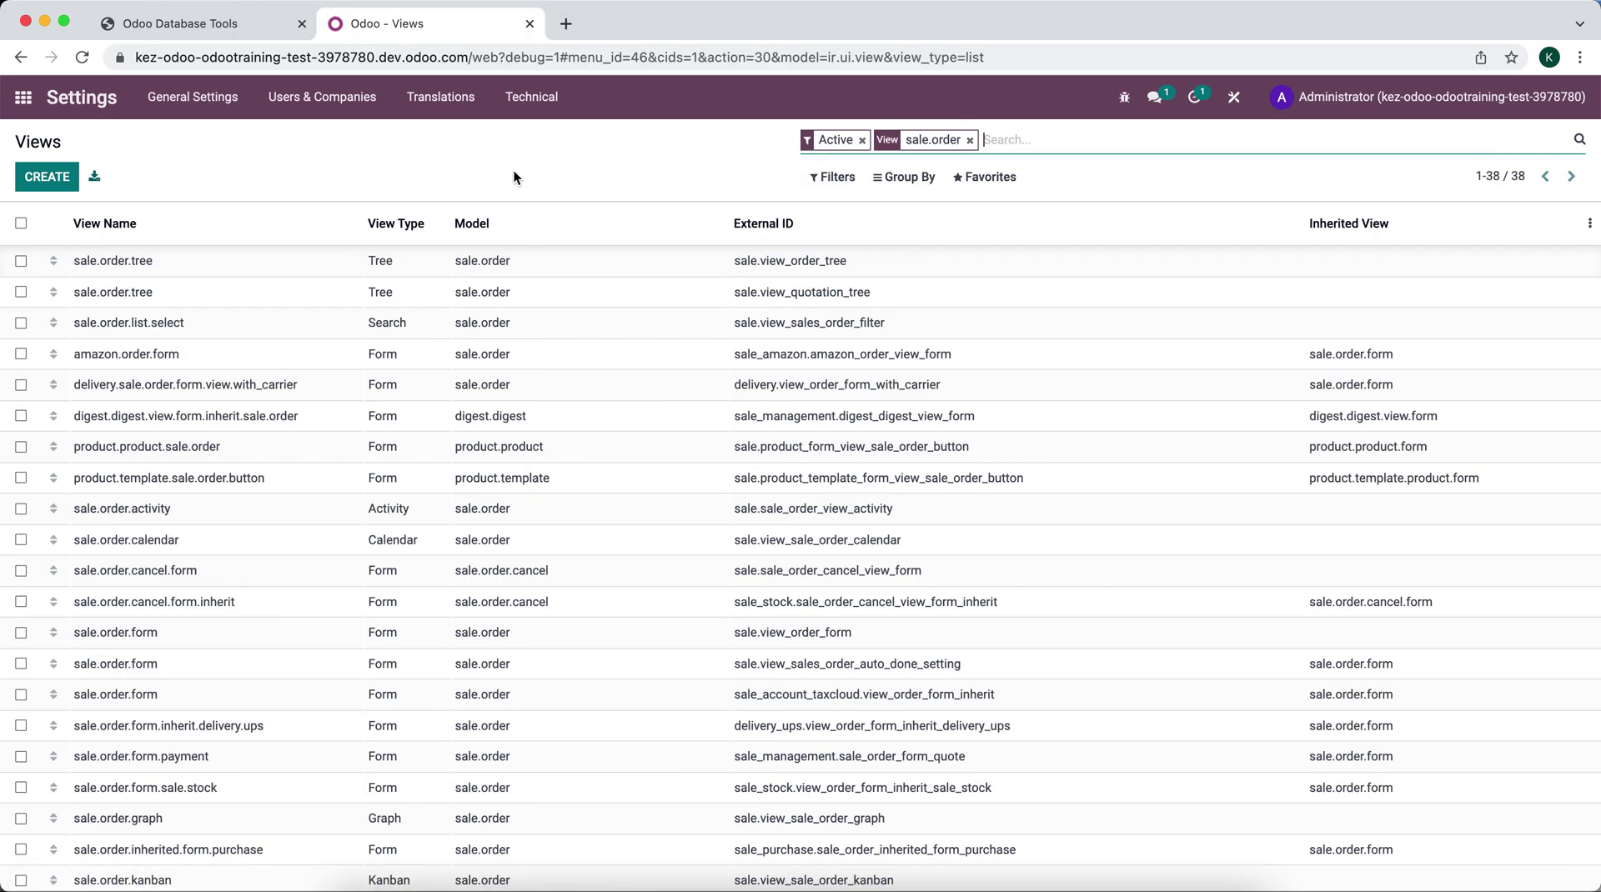
left_click(199, 271)
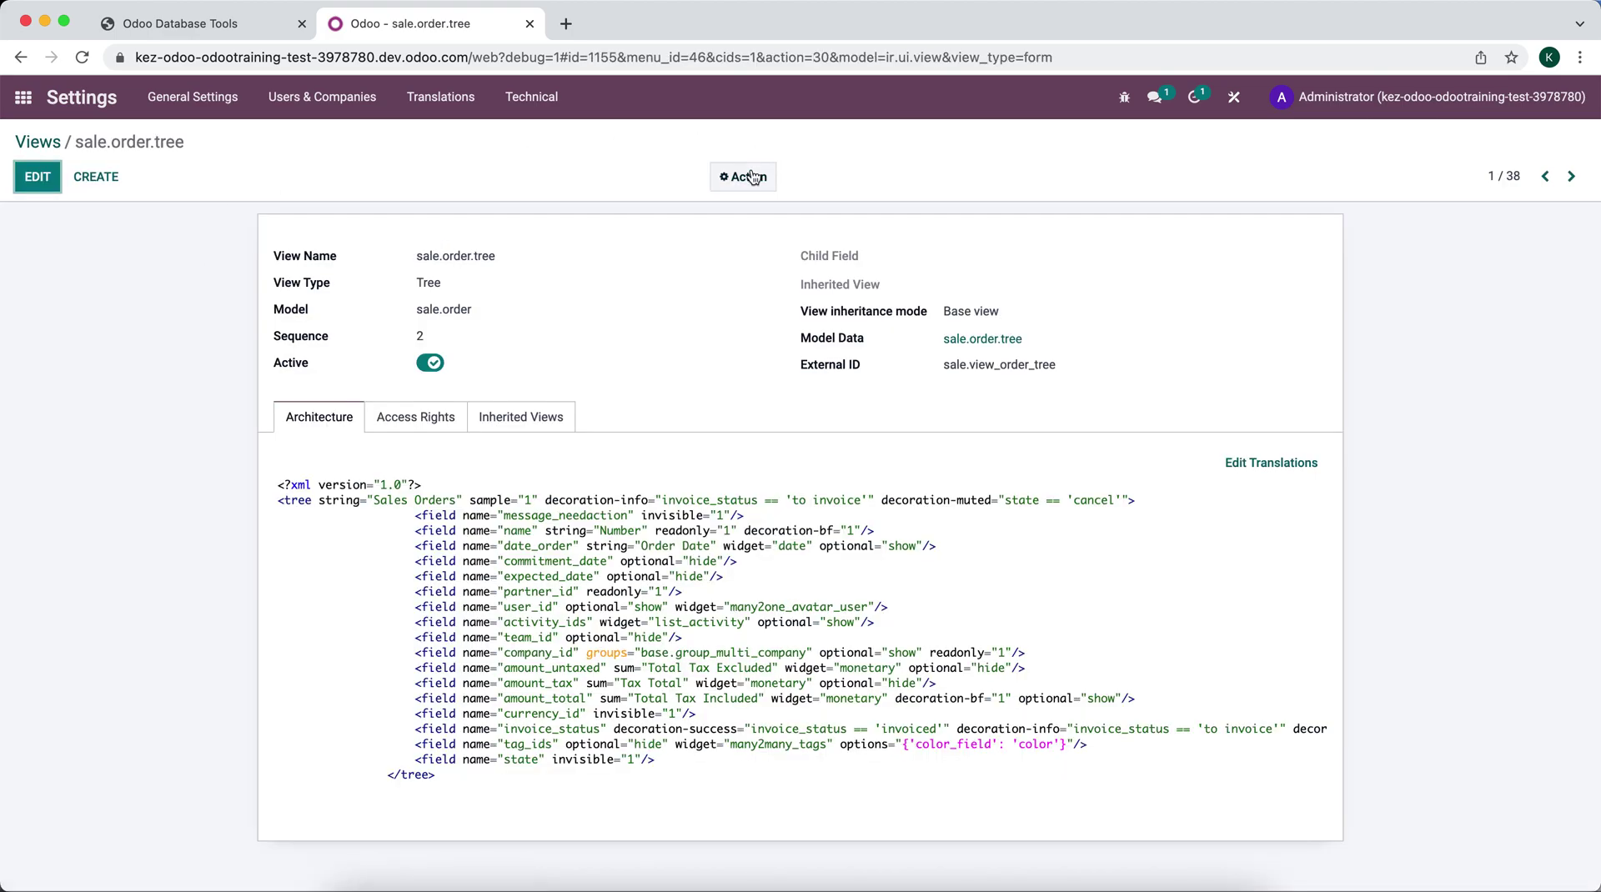
Duplicate the sale.order.tree view, name the copy sale.order.tree2 and save it.
left_click(743, 177)
left_click(759, 236)
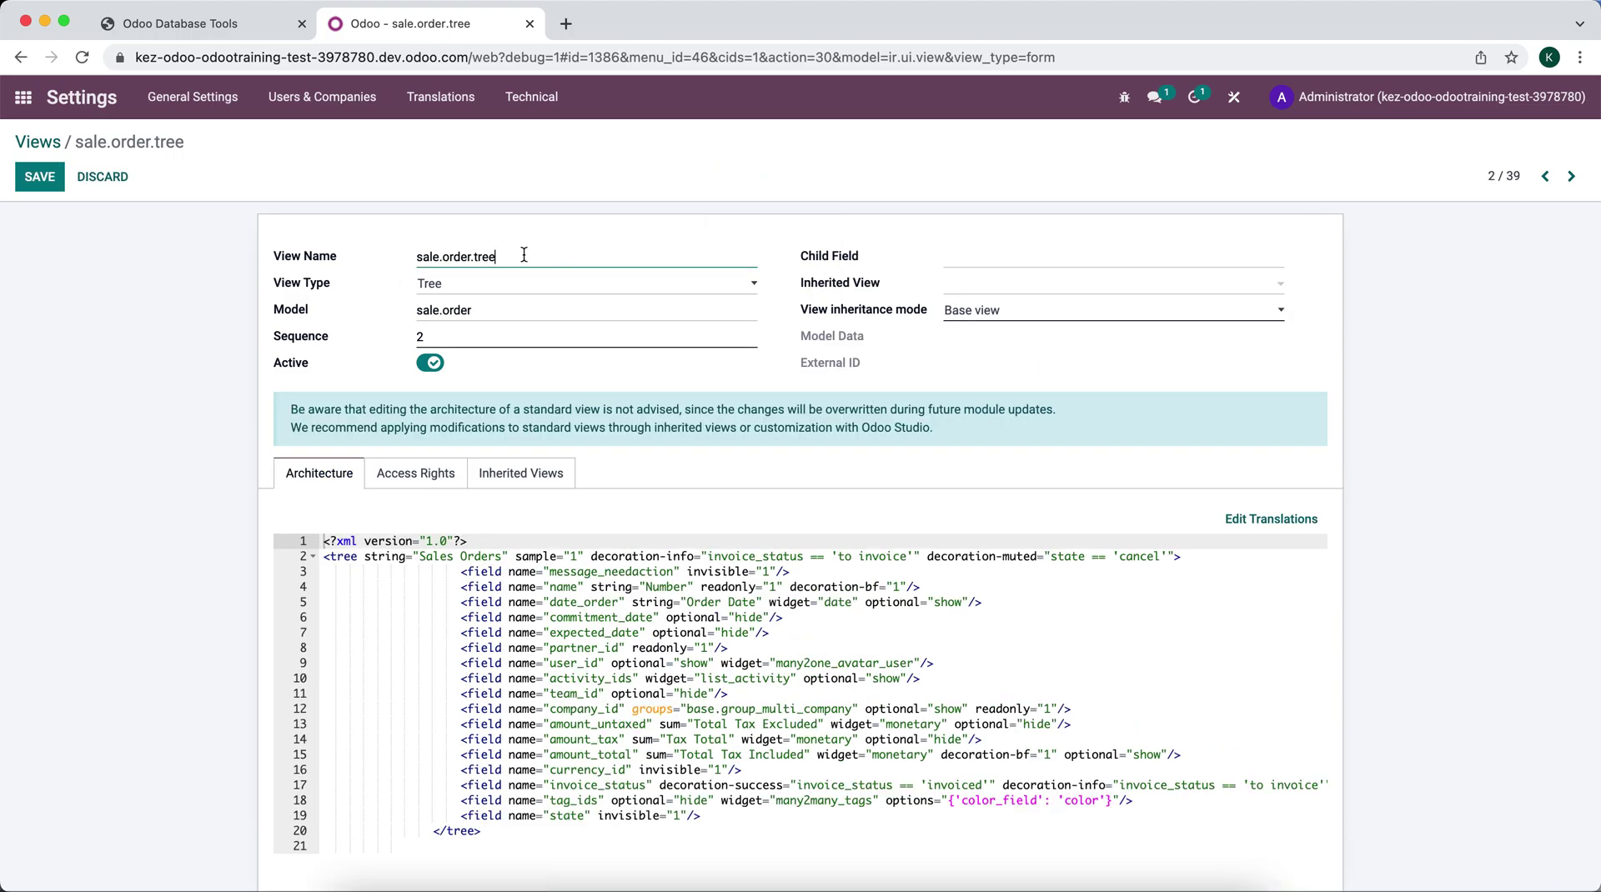
left_click(42, 178)
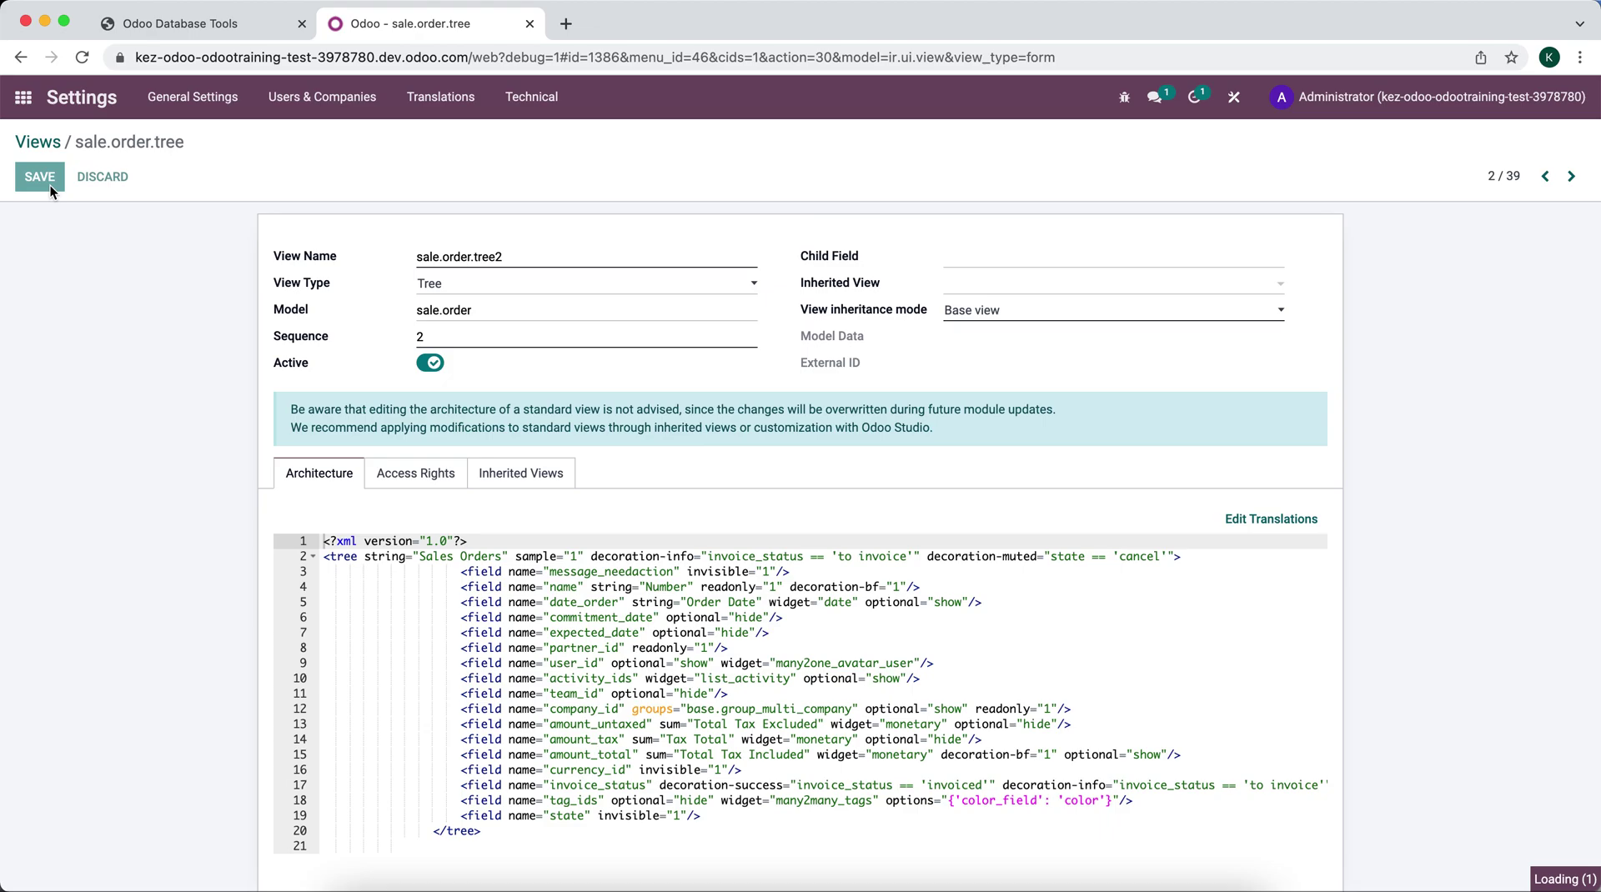
Search the technical Window Actions for amazon and open the Amazon Orders action.
left_click(24, 100)
type("window")
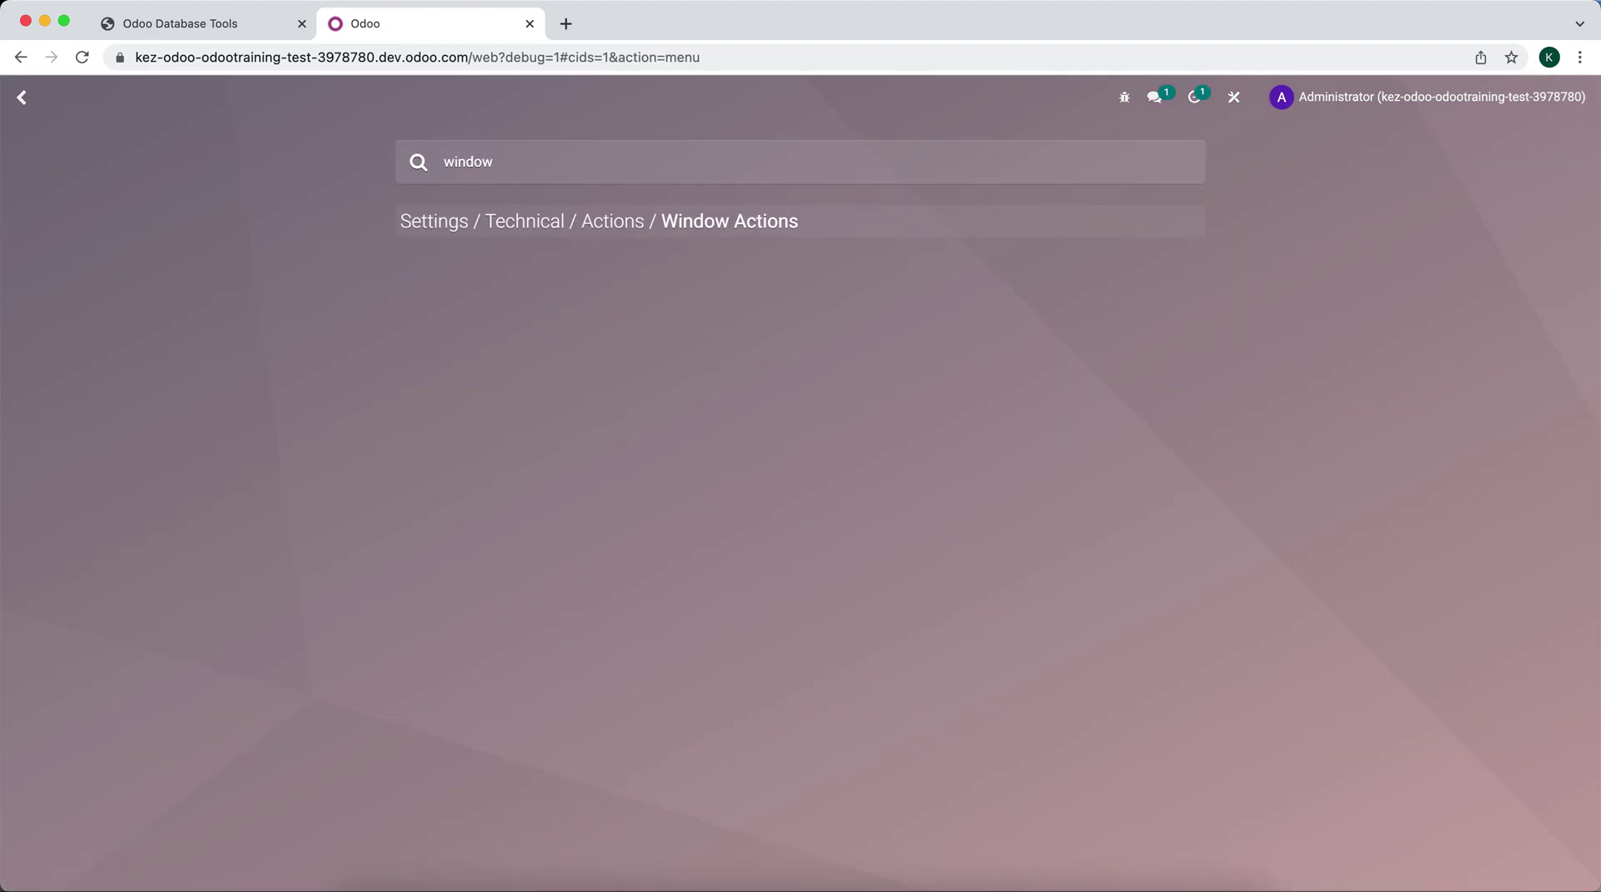
left_click(569, 219)
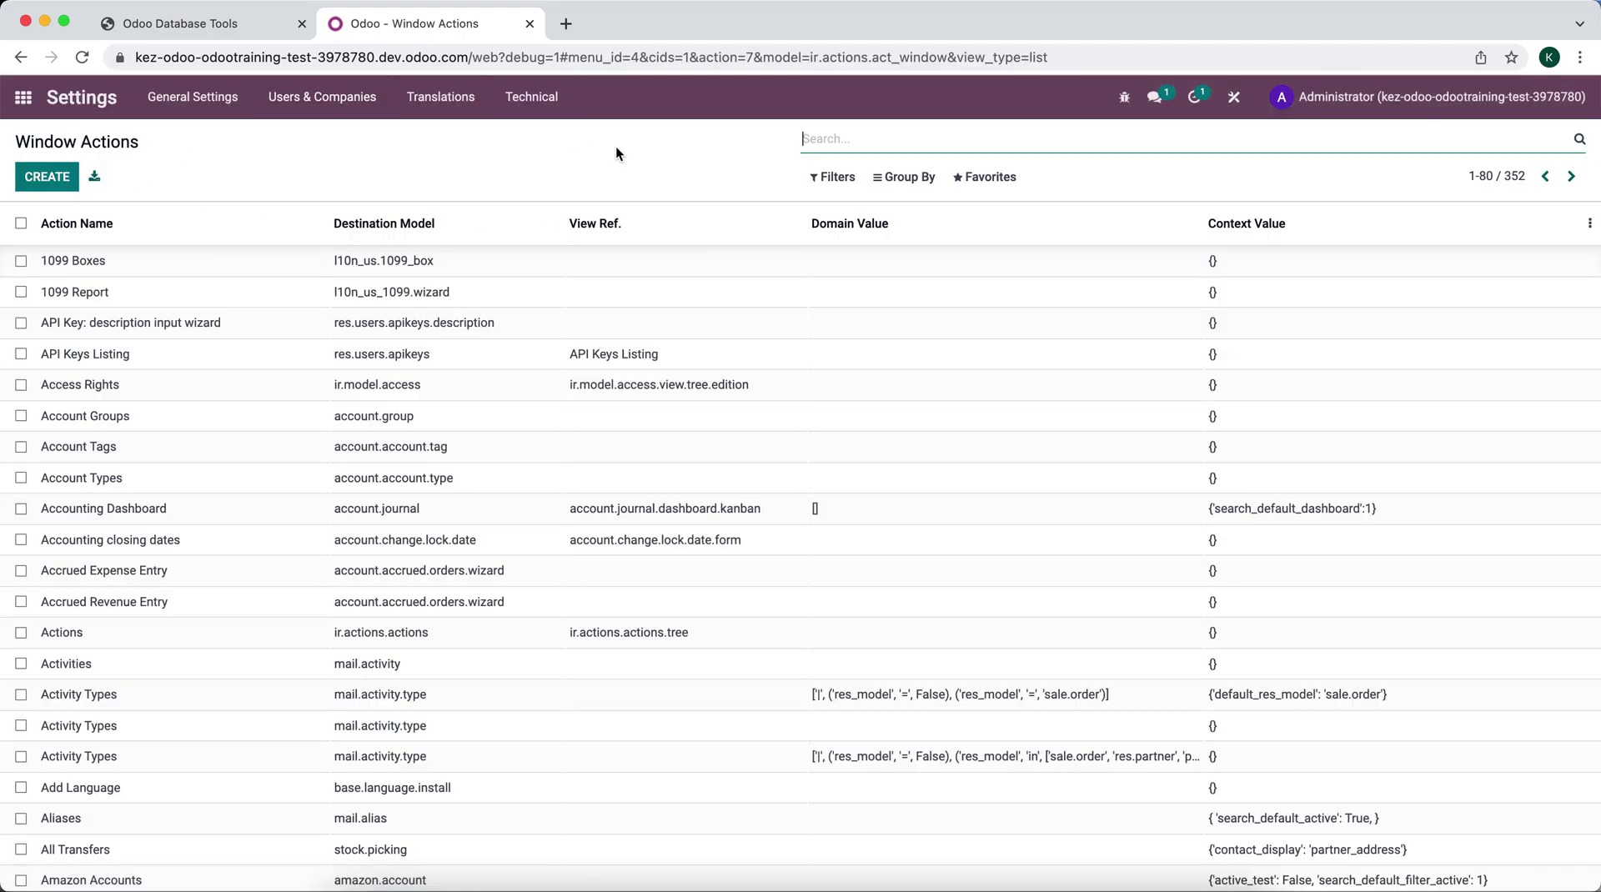
type("amazon view")
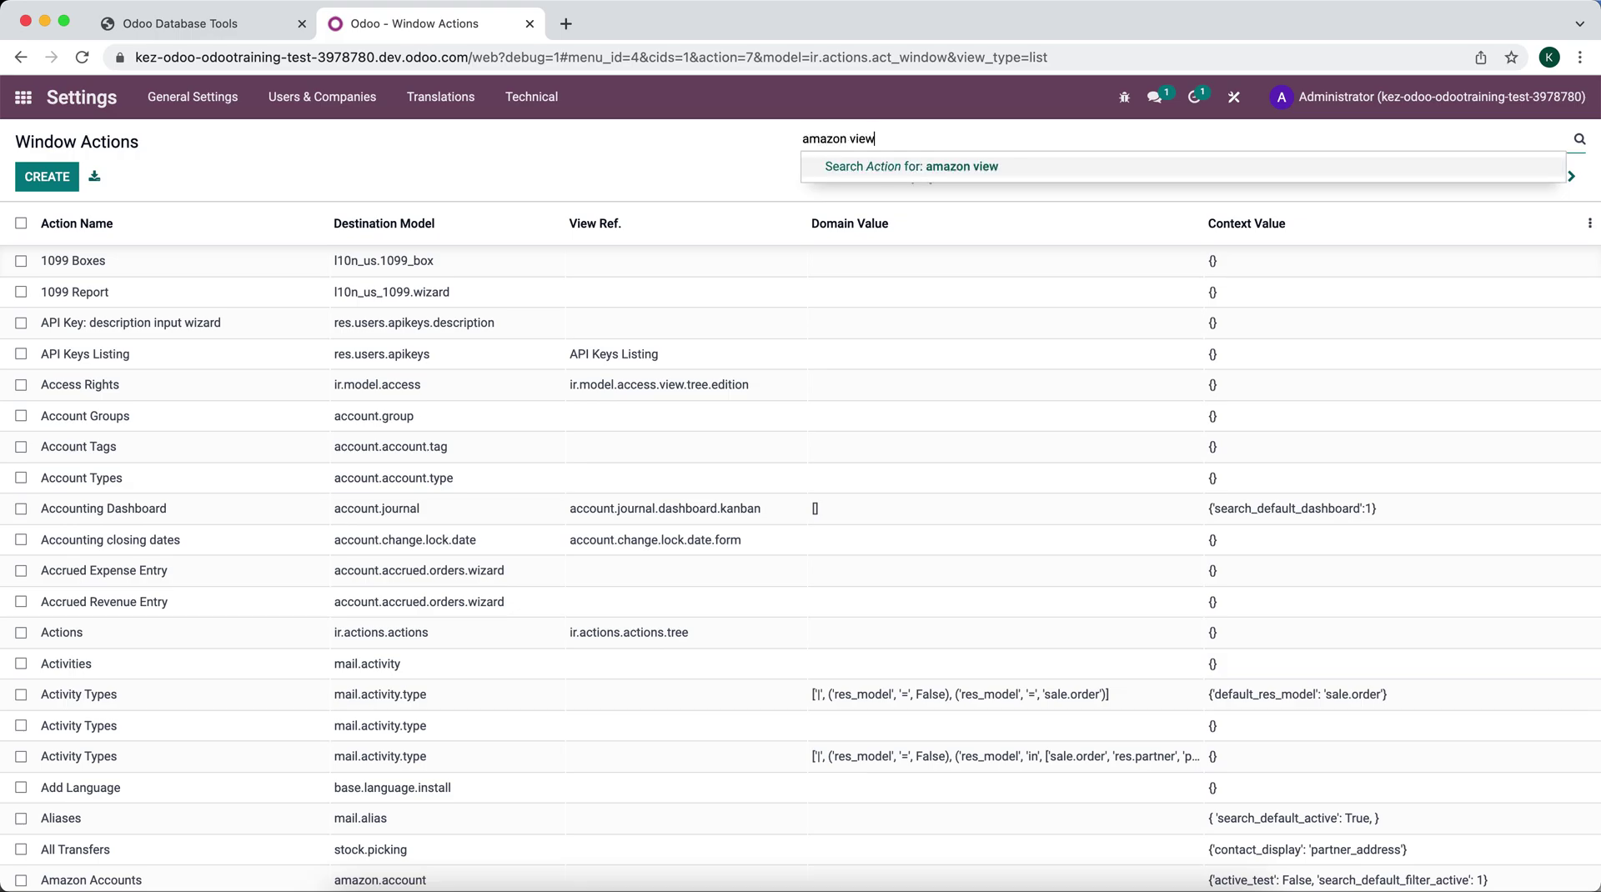
key("Return")
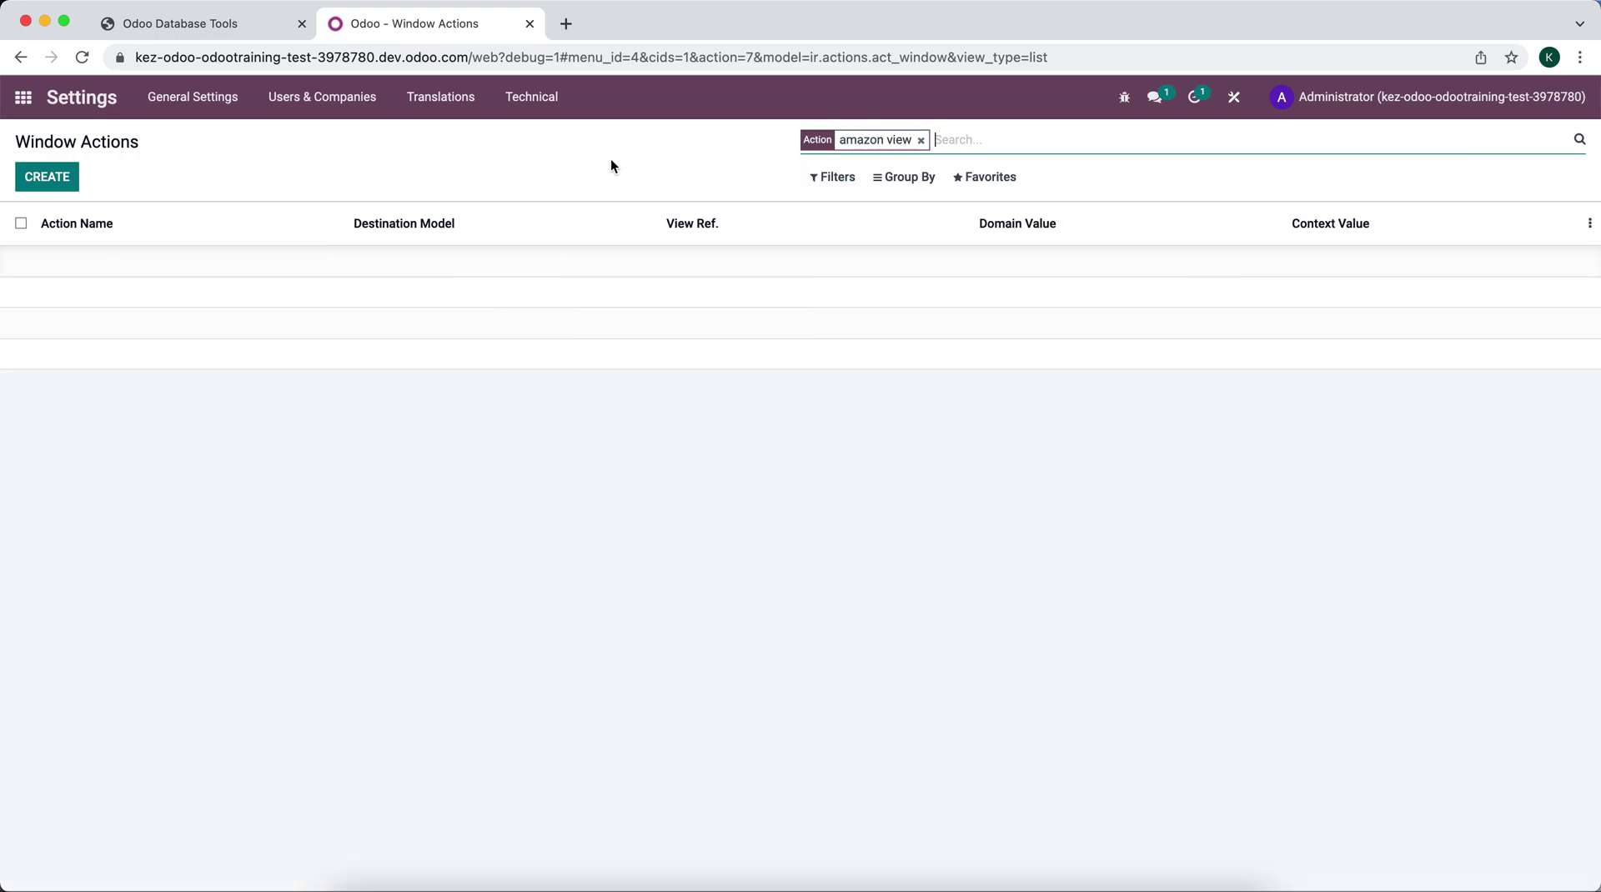
key("BackSpace")
type("amazon")
key("Return")
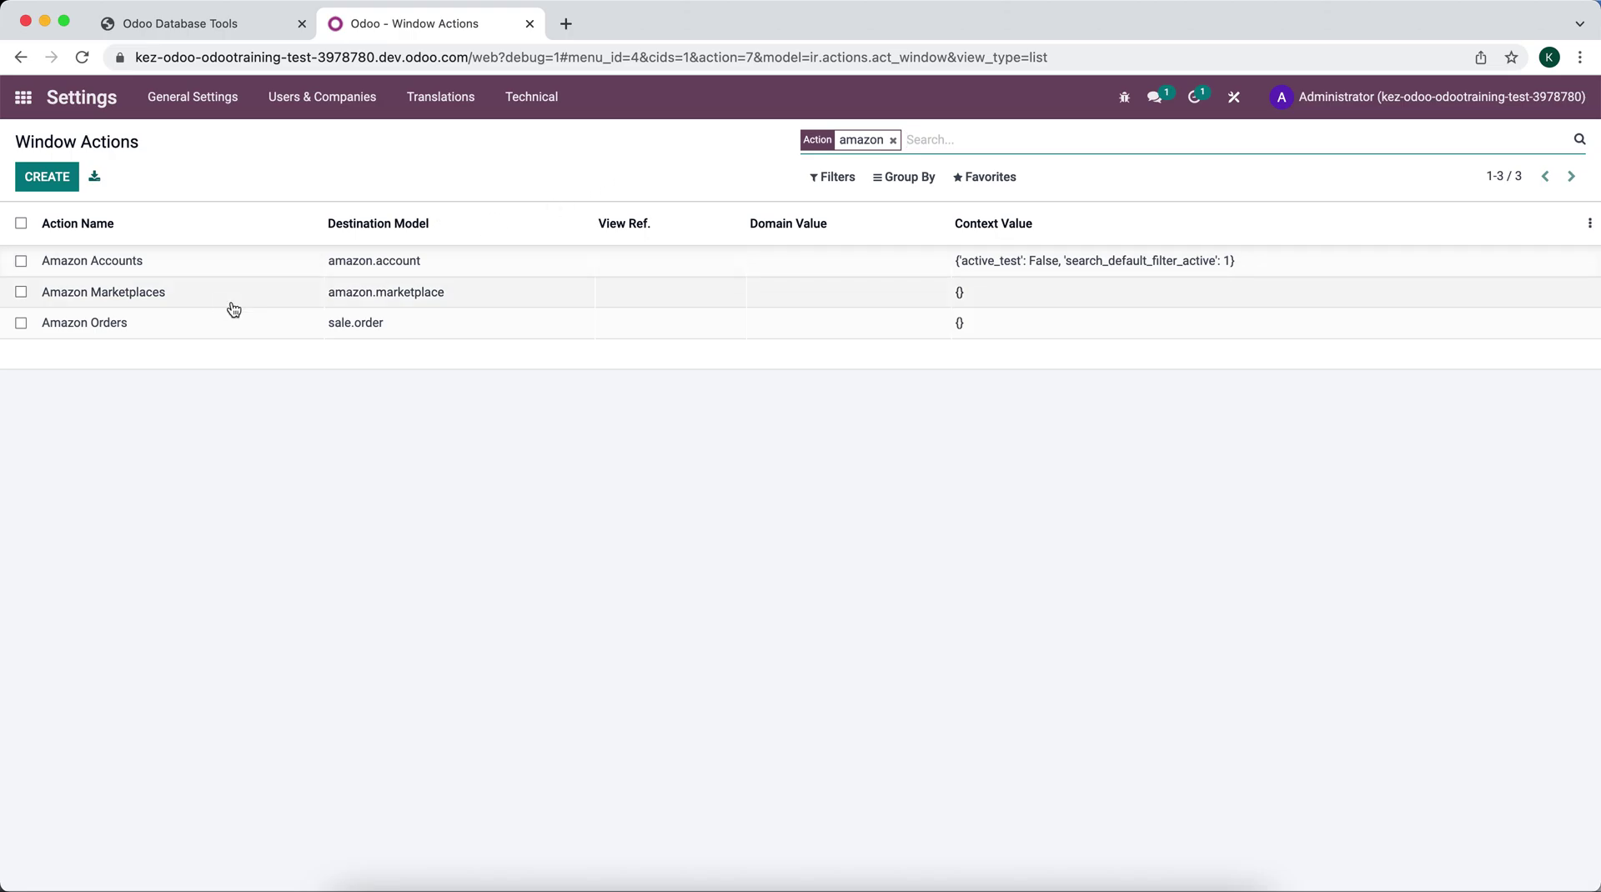
left_click(219, 334)
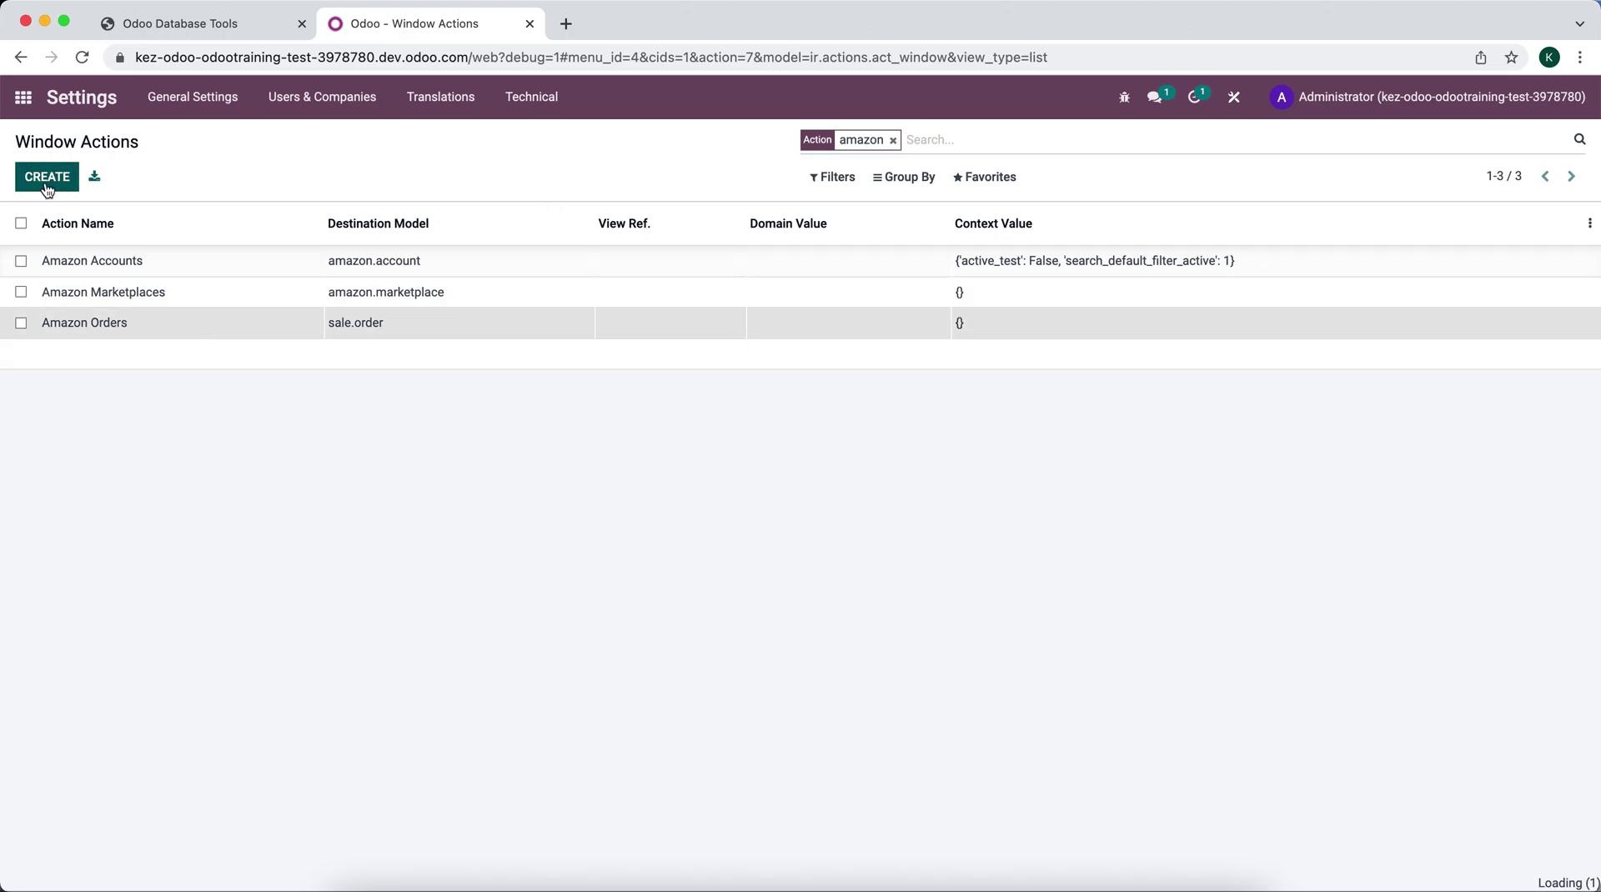
Add a Tree view line using sale.order.tree2 to the Views of the Amazon Orders window action and save it.
left_click(373, 532)
scroll(372, 533, "down", 2)
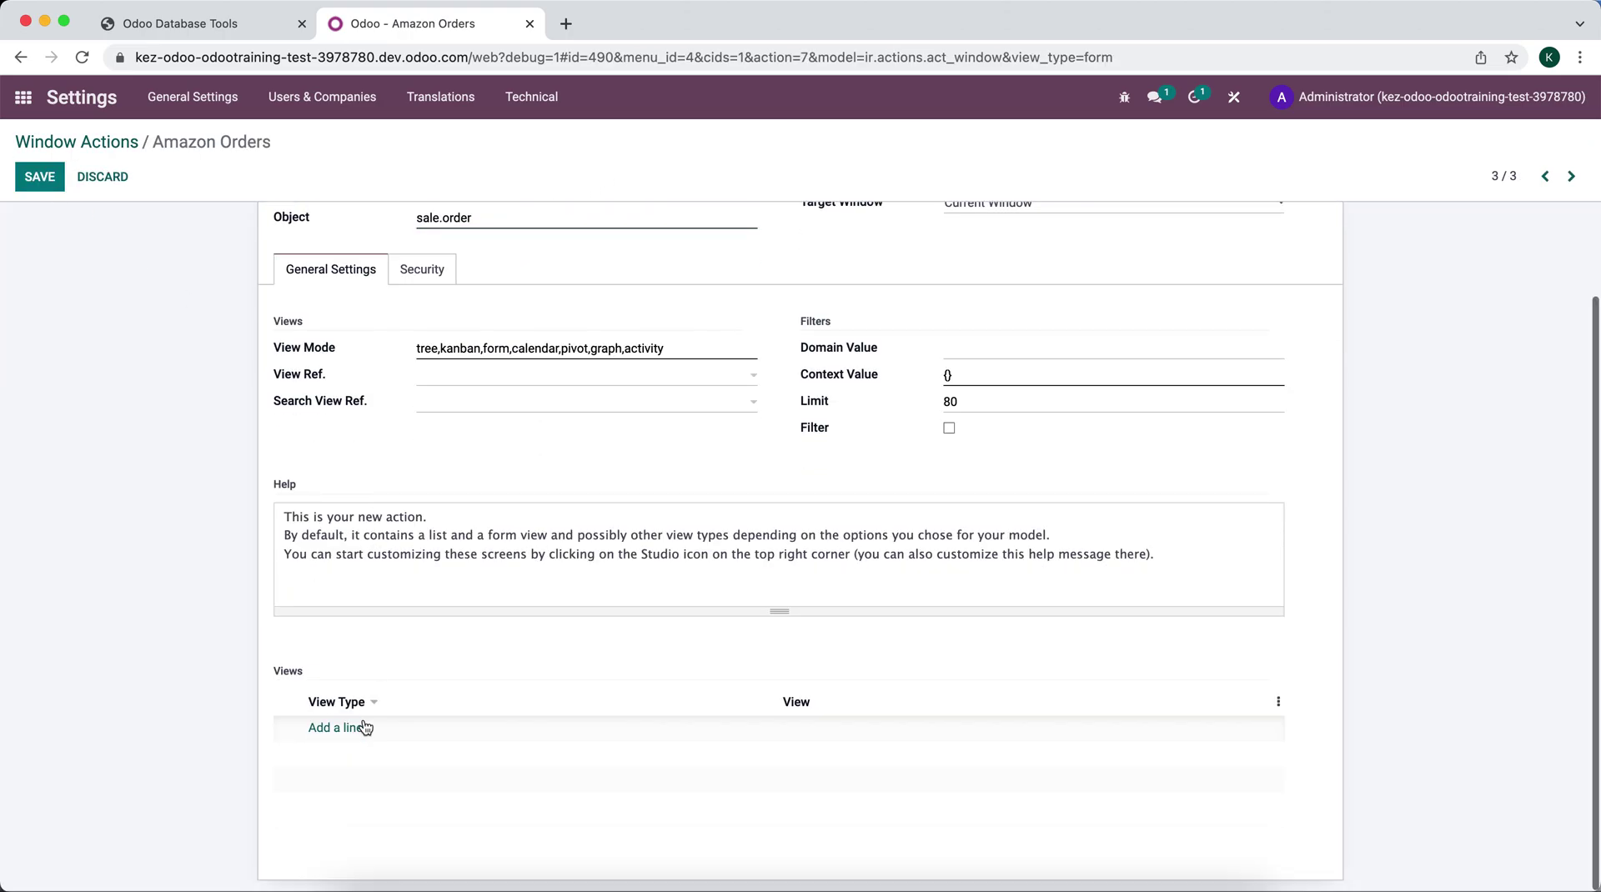
left_click(335, 728)
left_click(573, 215)
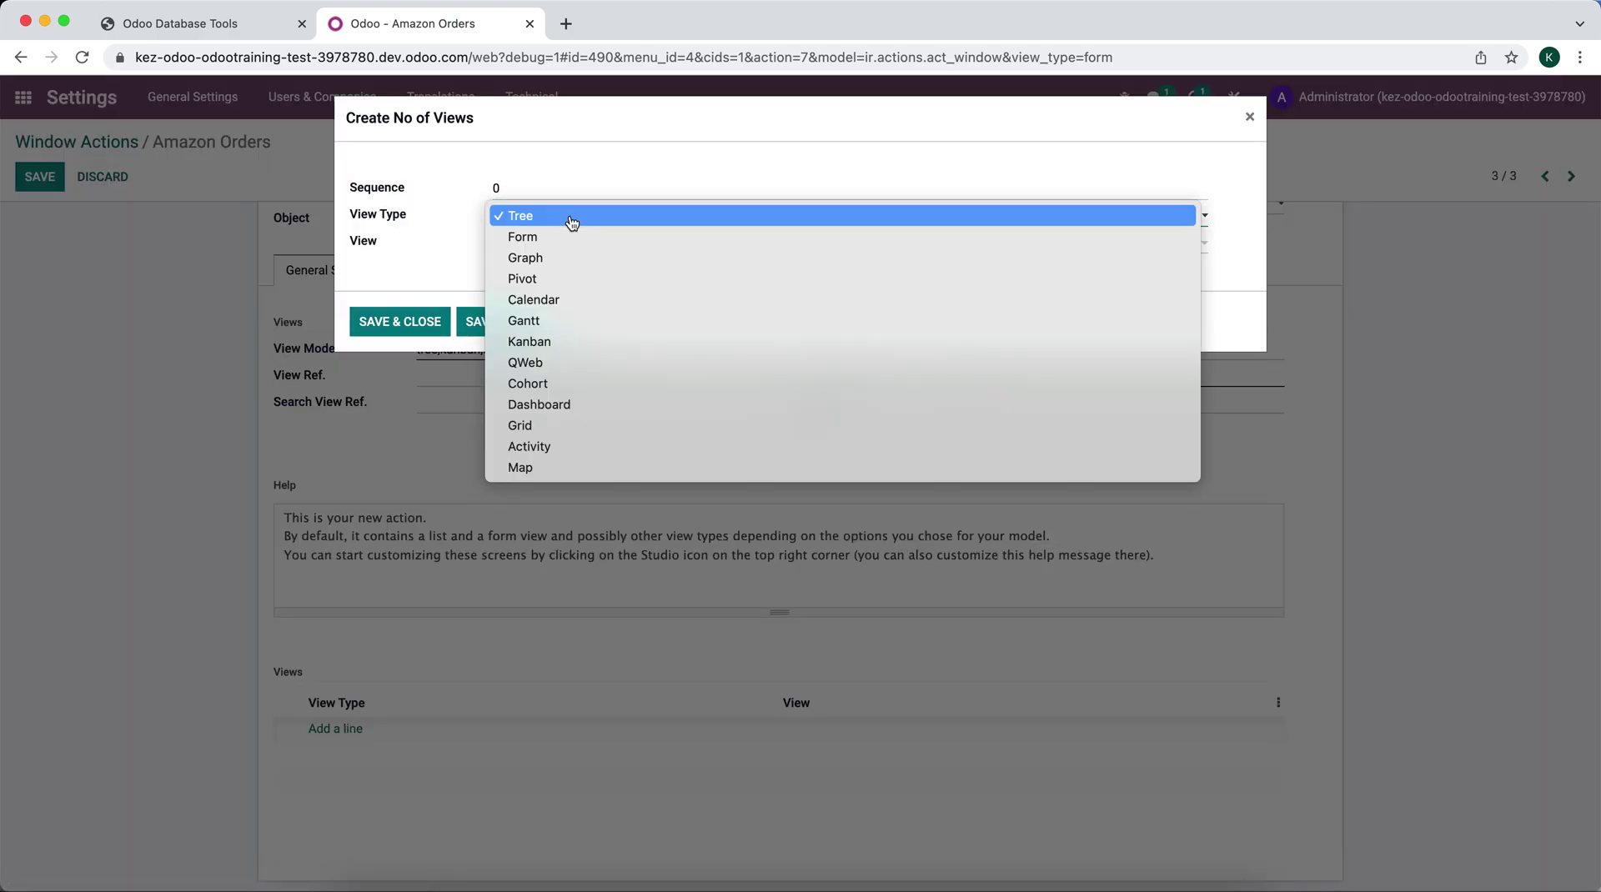
left_click(572, 219)
left_click(567, 248)
type("a")
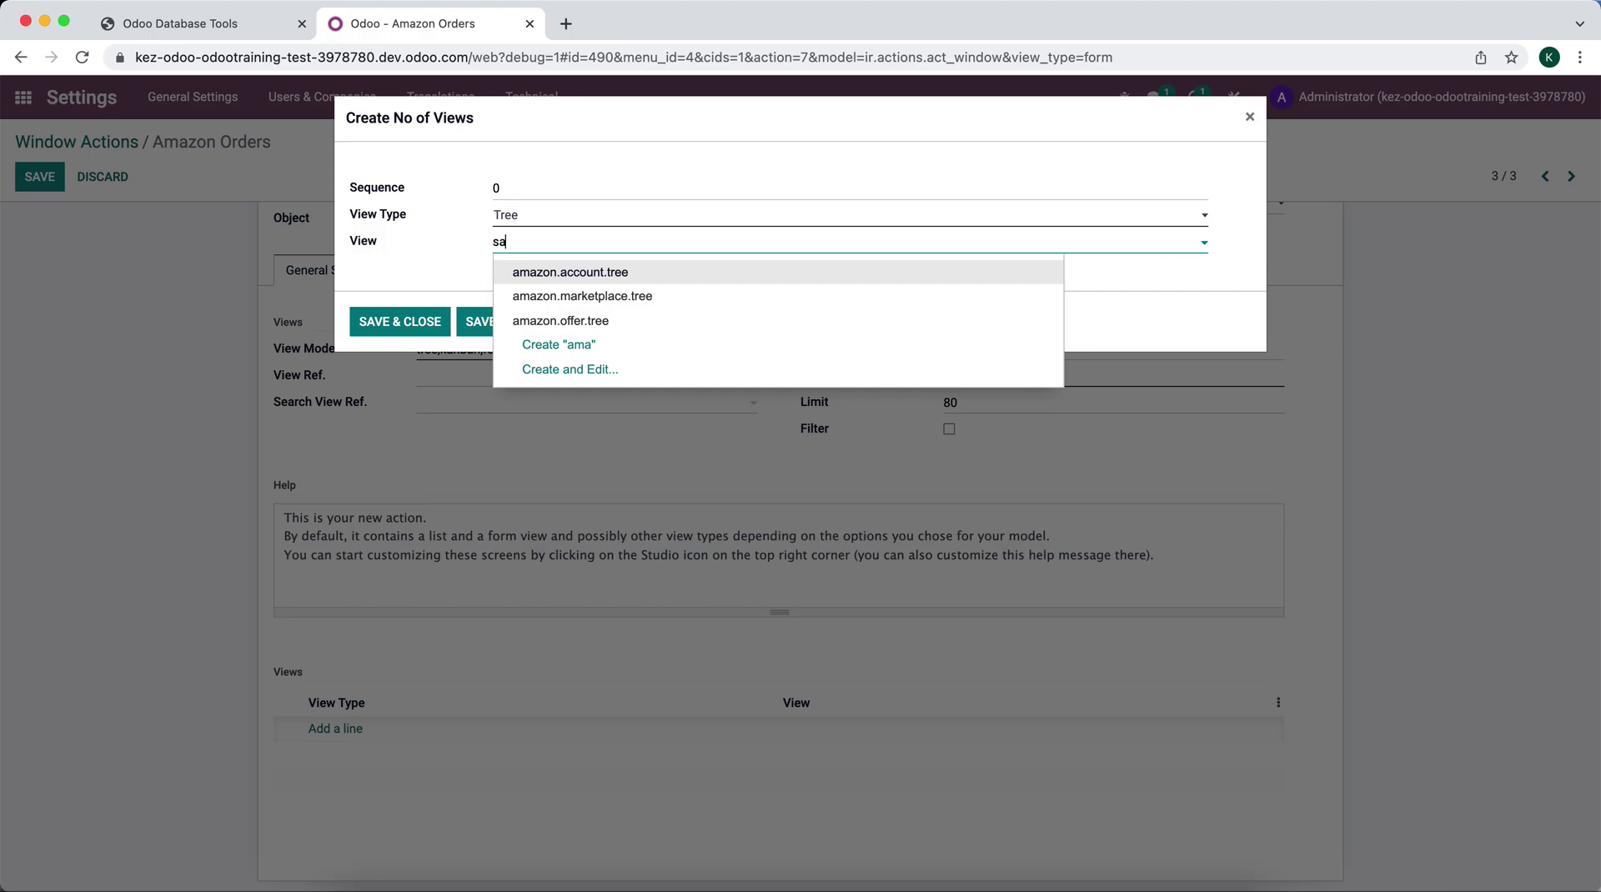
type("masale.or")
left_click(614, 296)
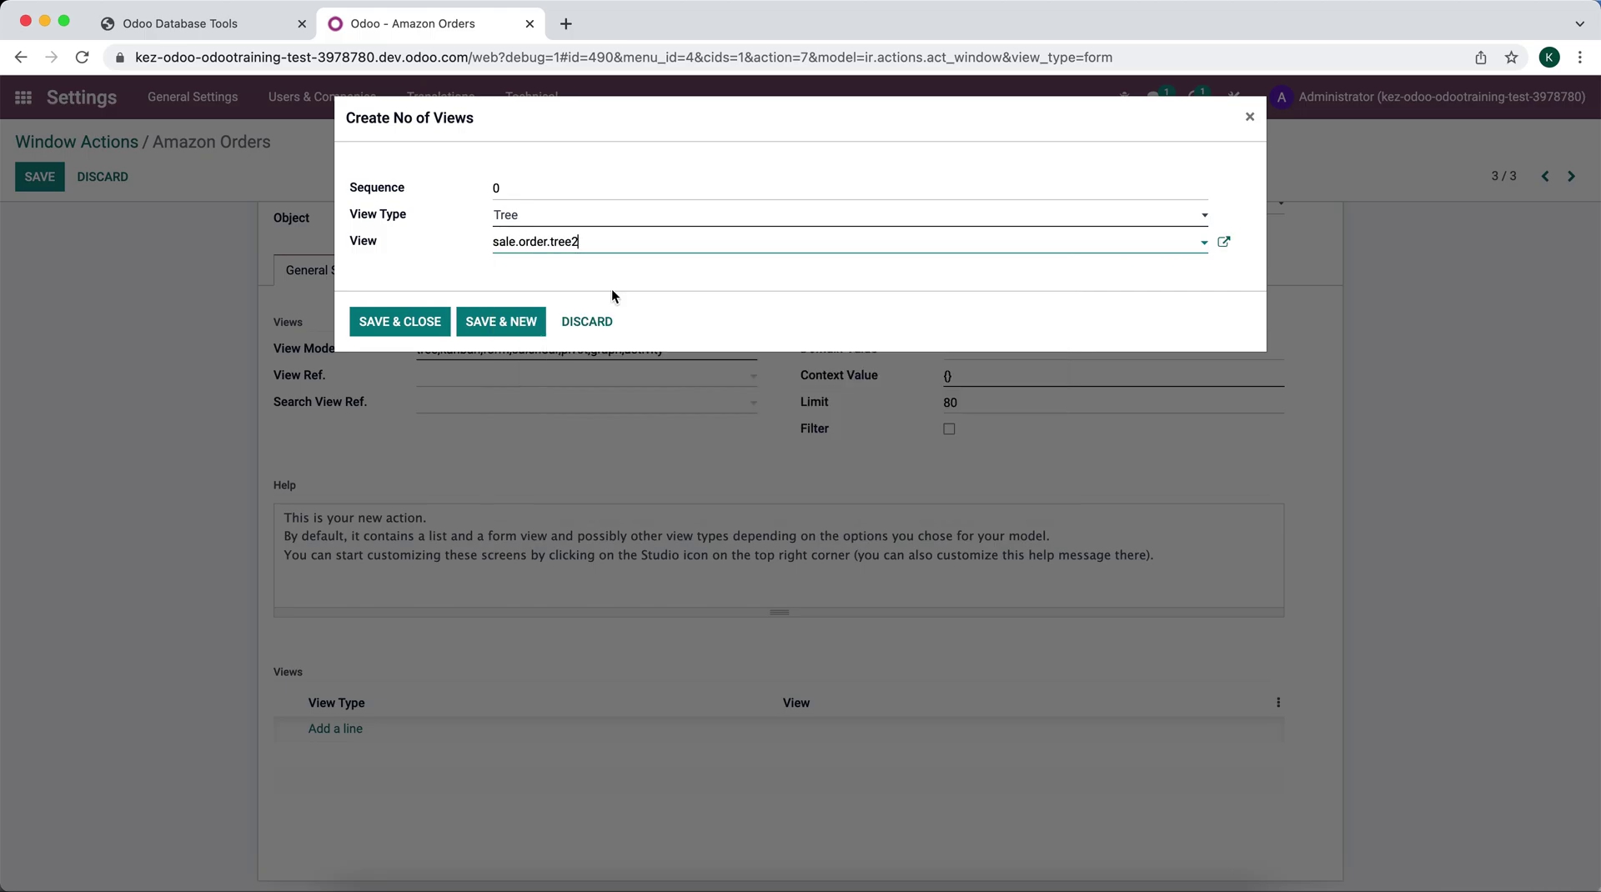
left_click(364, 324)
left_click(39, 182)
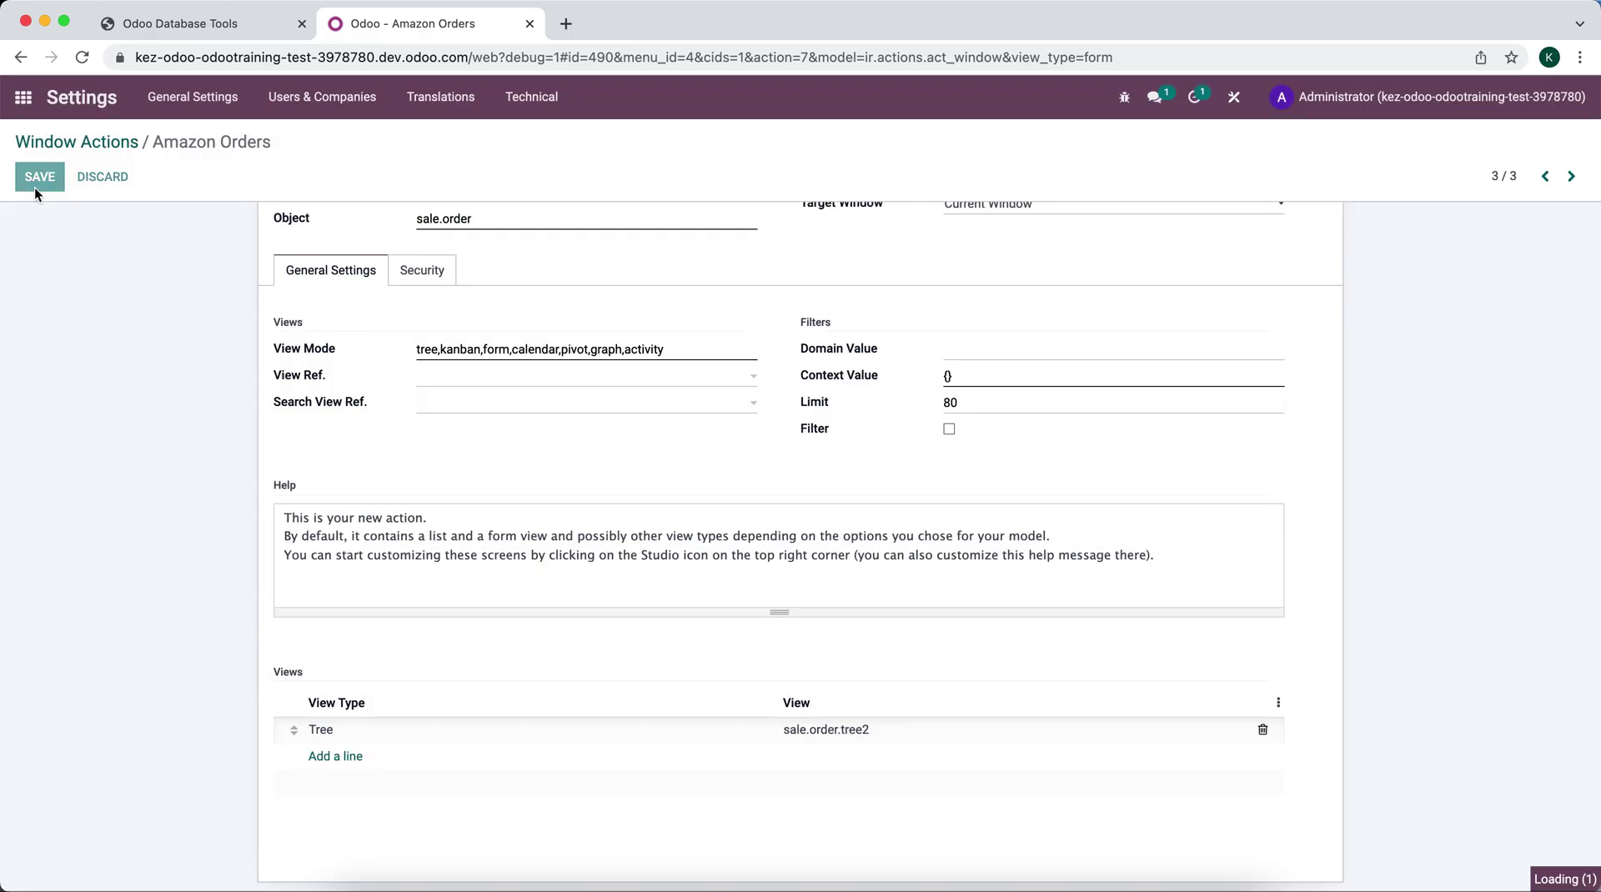
In Sales, compare the columns of the Amazon Orders list with those of the regular sales orders list.
left_click(12, 107)
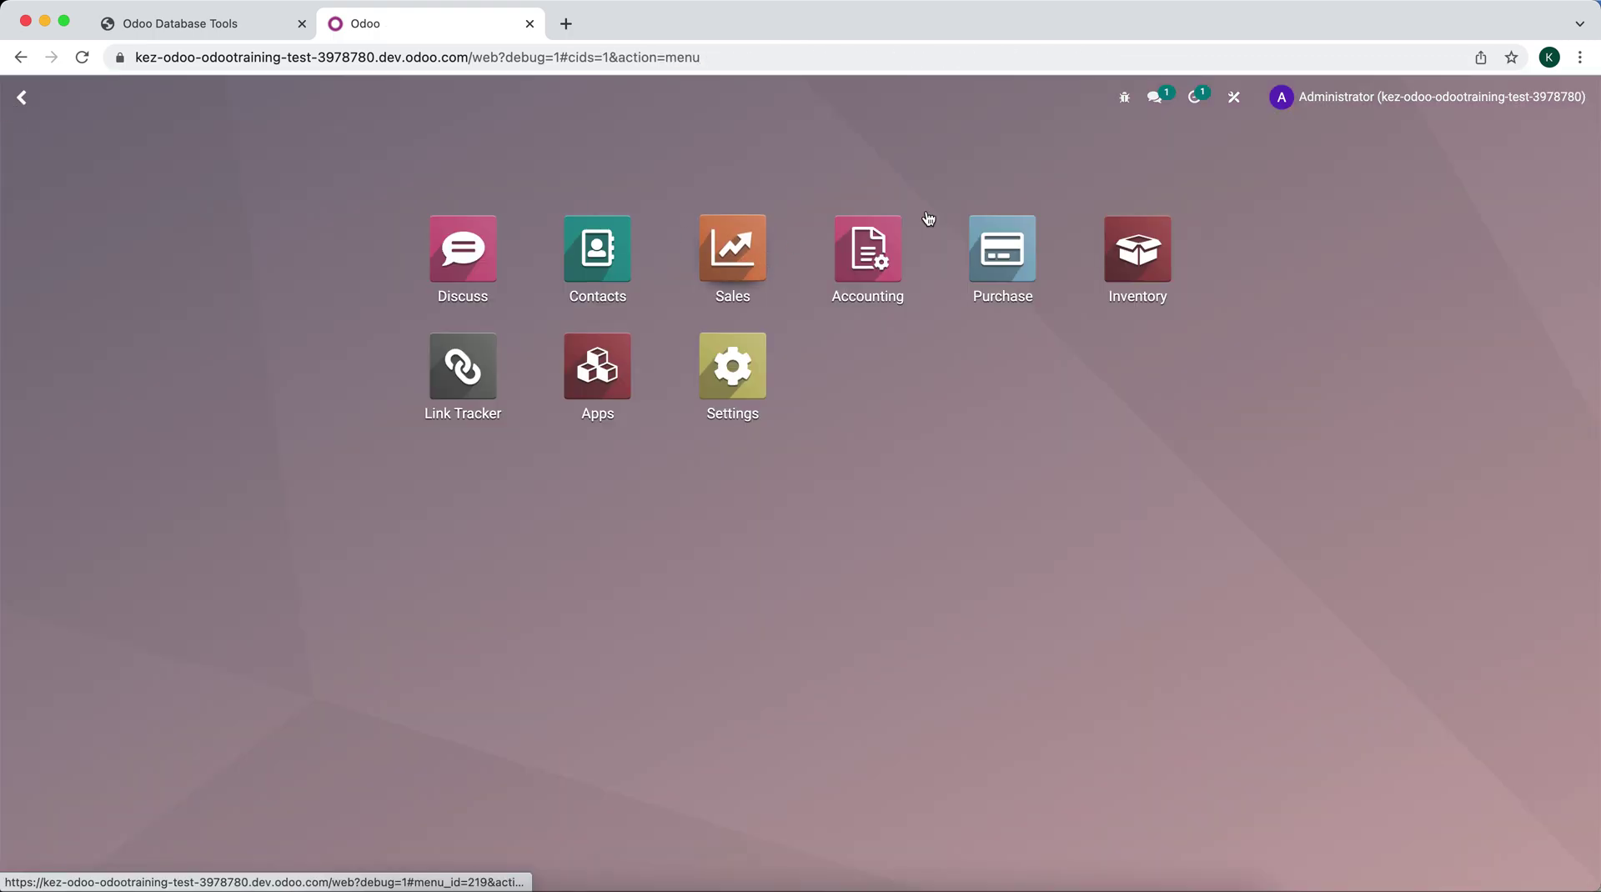
left_click(732, 249)
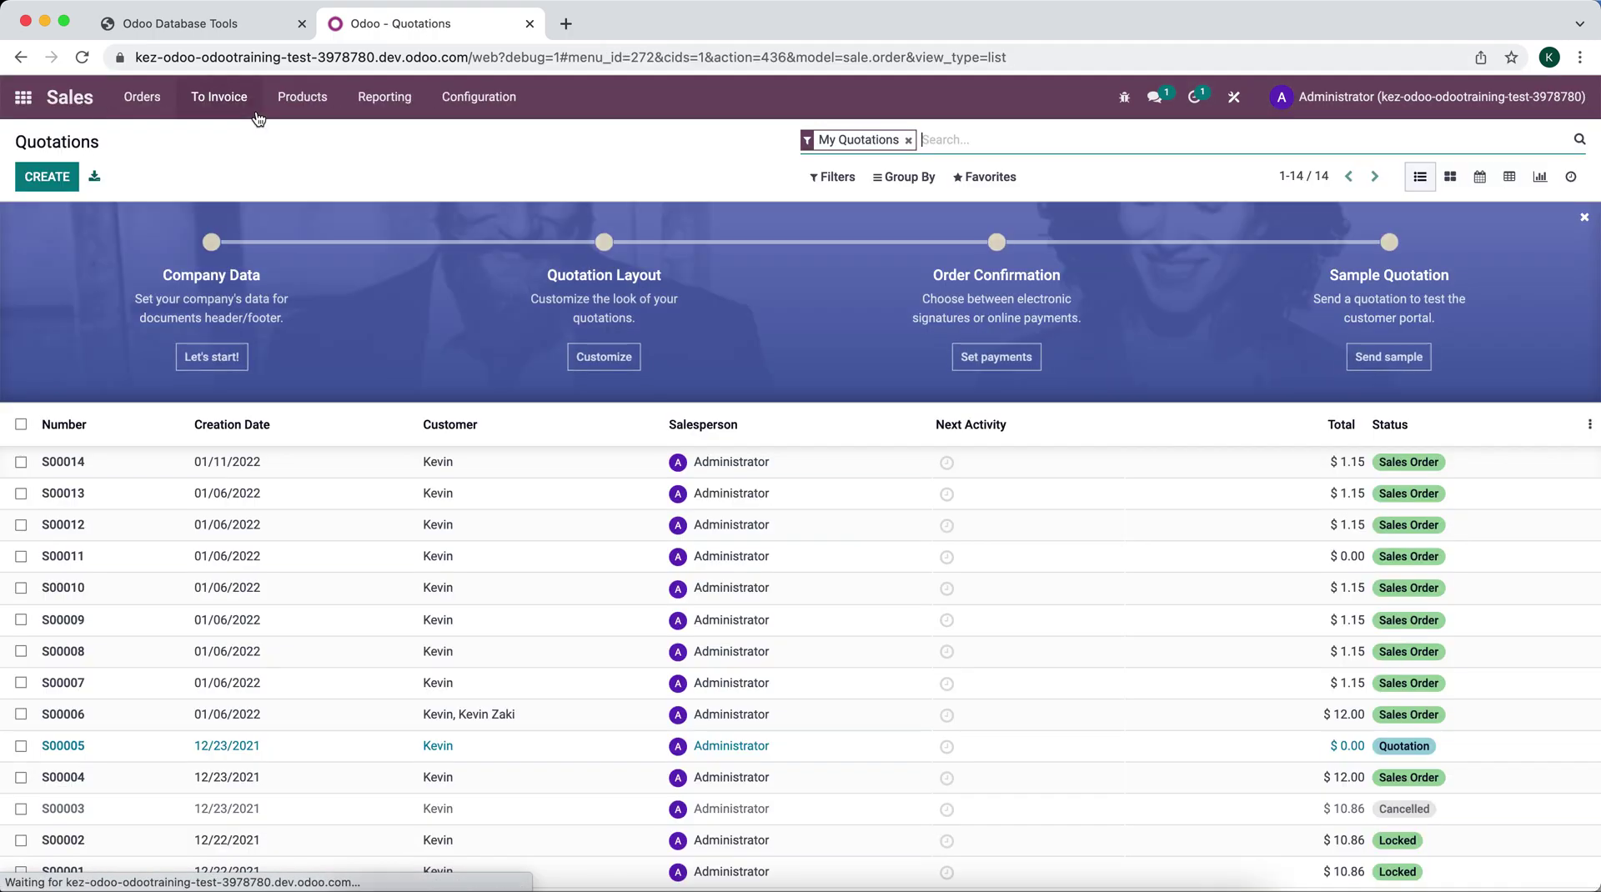
left_click(144, 99)
left_click(167, 162)
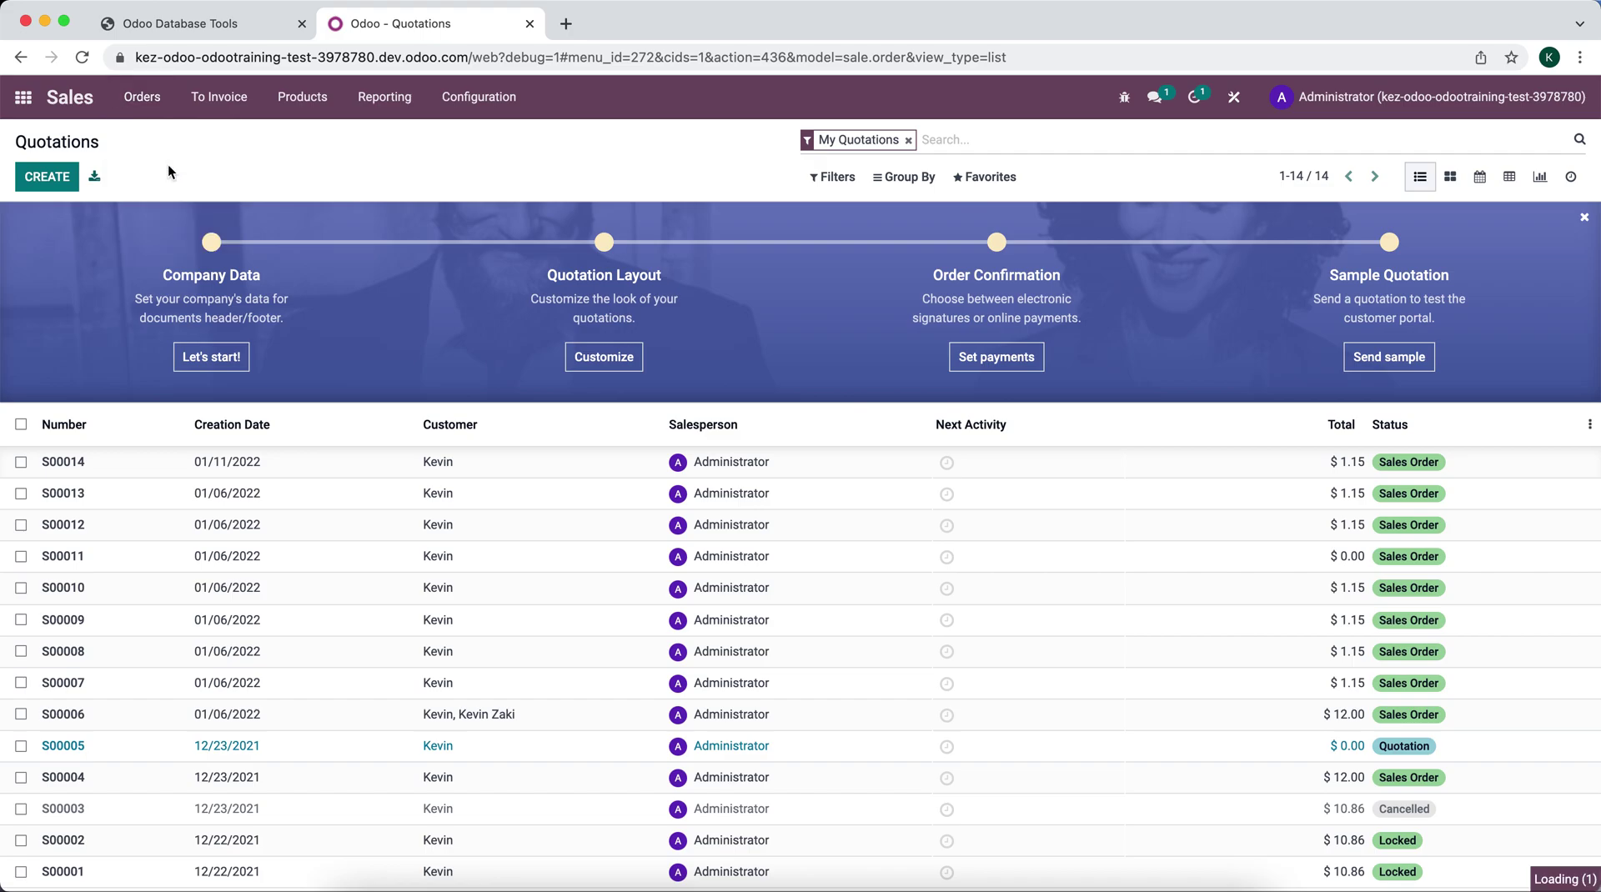
left_click(167, 110)
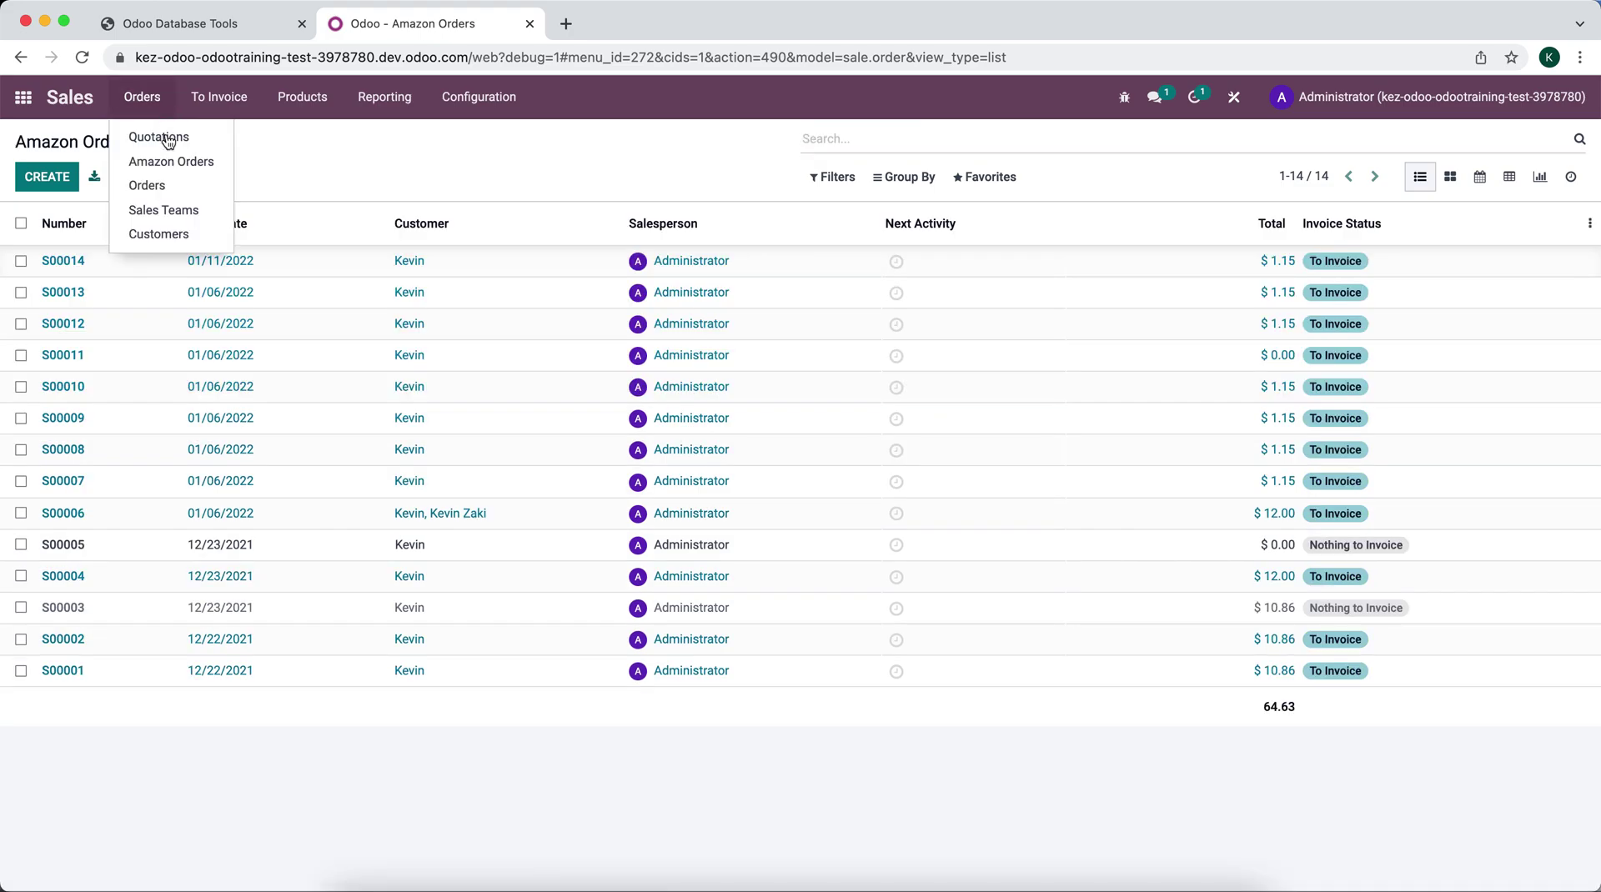
left_click(162, 182)
Open the Amazon Orders list in Studio and add the existing Amazon Order Ref field between Number and Order Date.
left_click(164, 113)
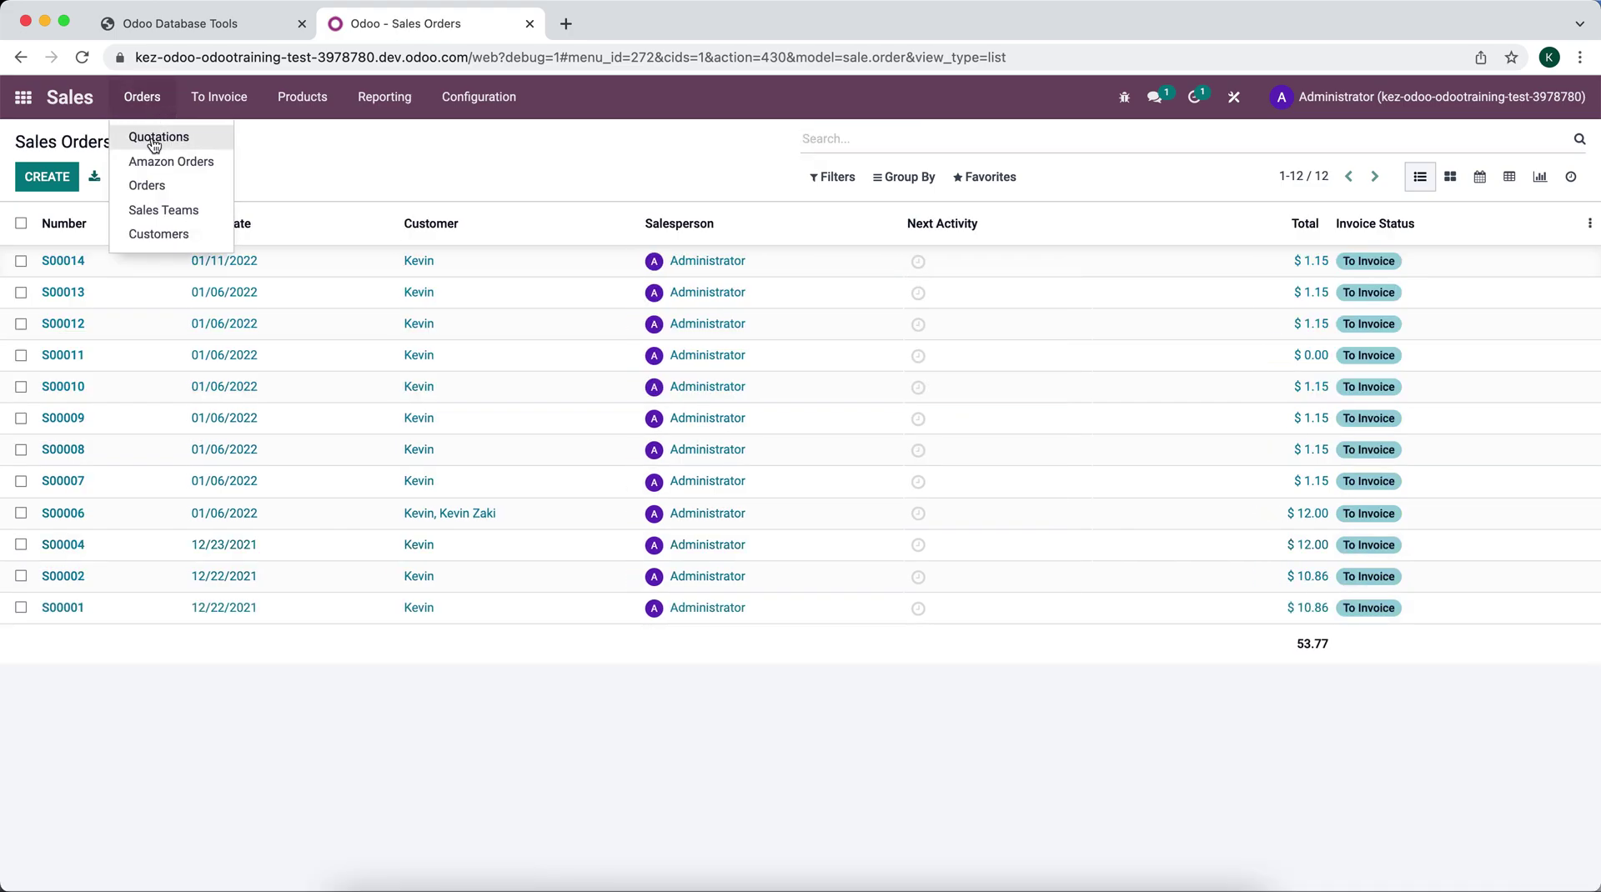
left_click(155, 157)
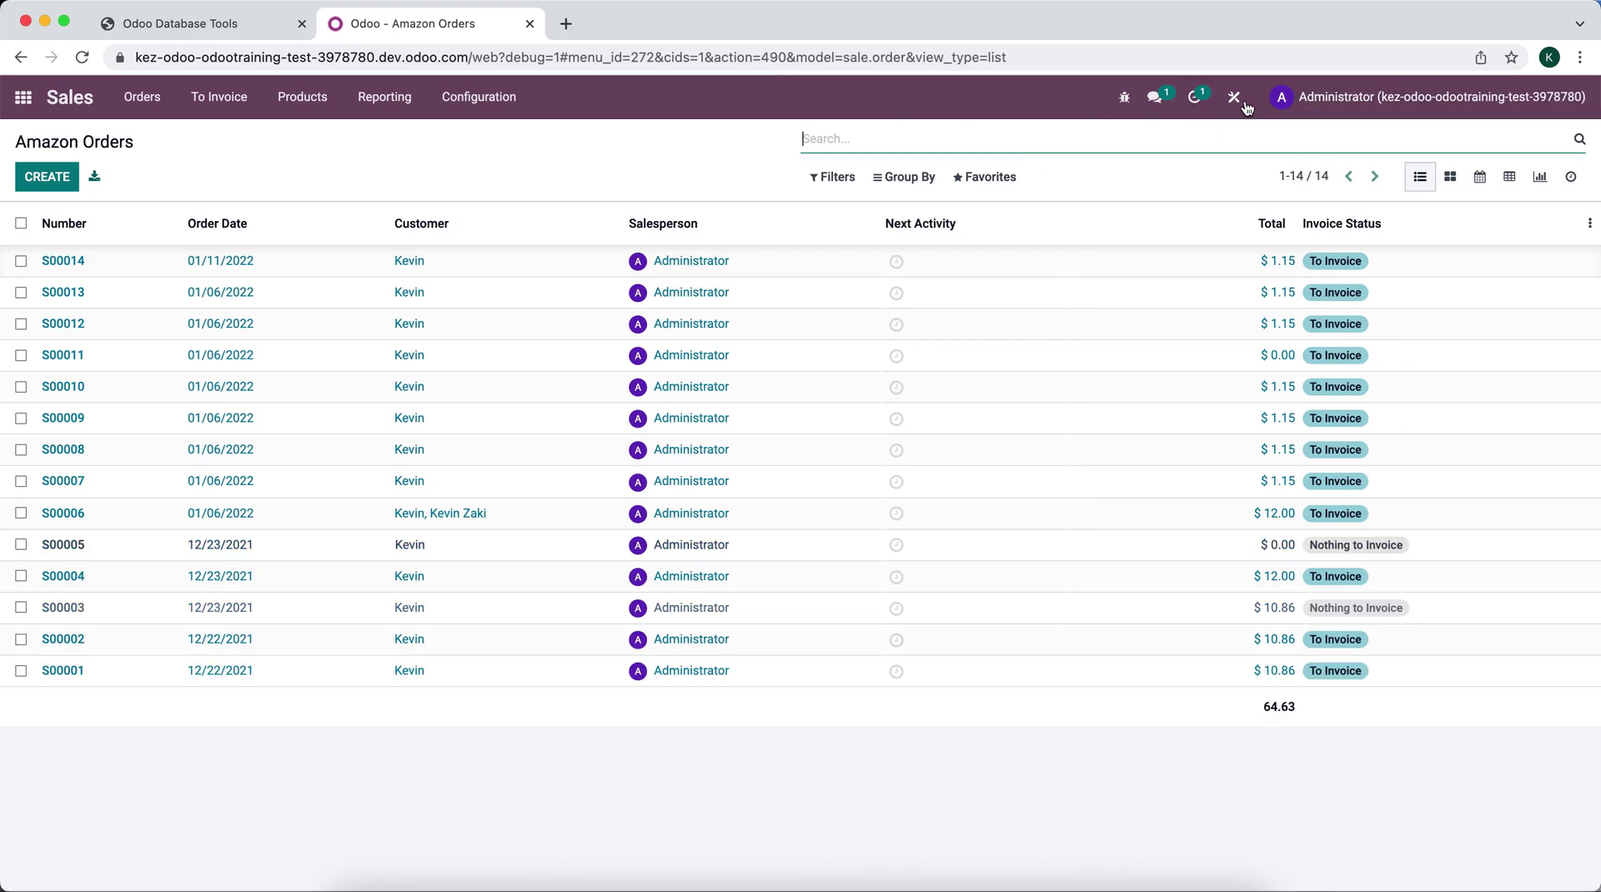
left_click(1237, 100)
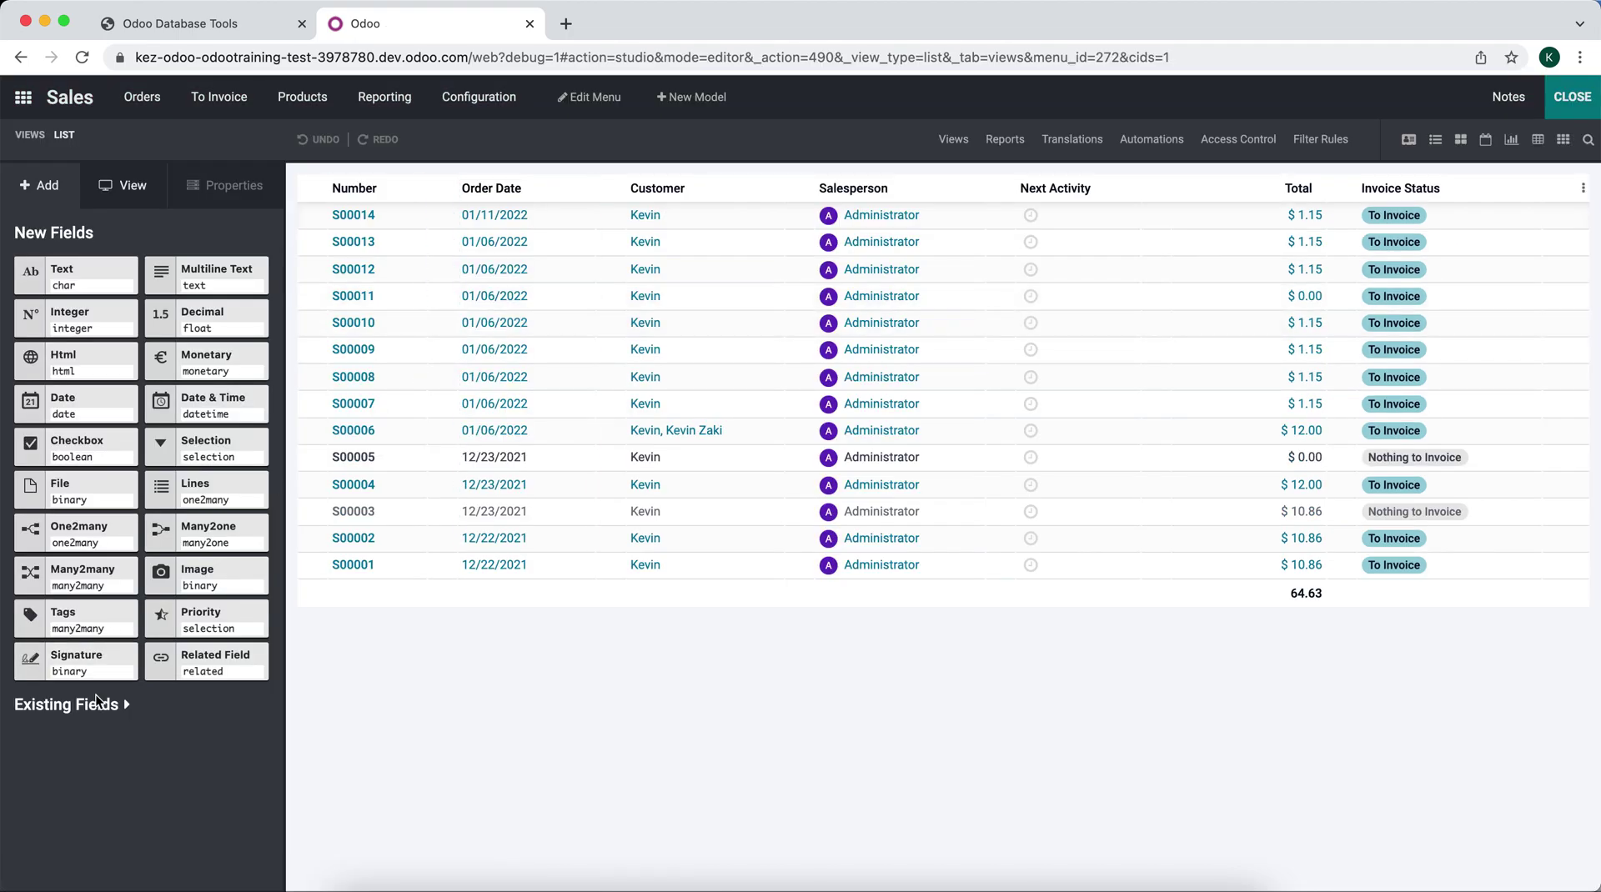
left_click(98, 705)
type("ama")
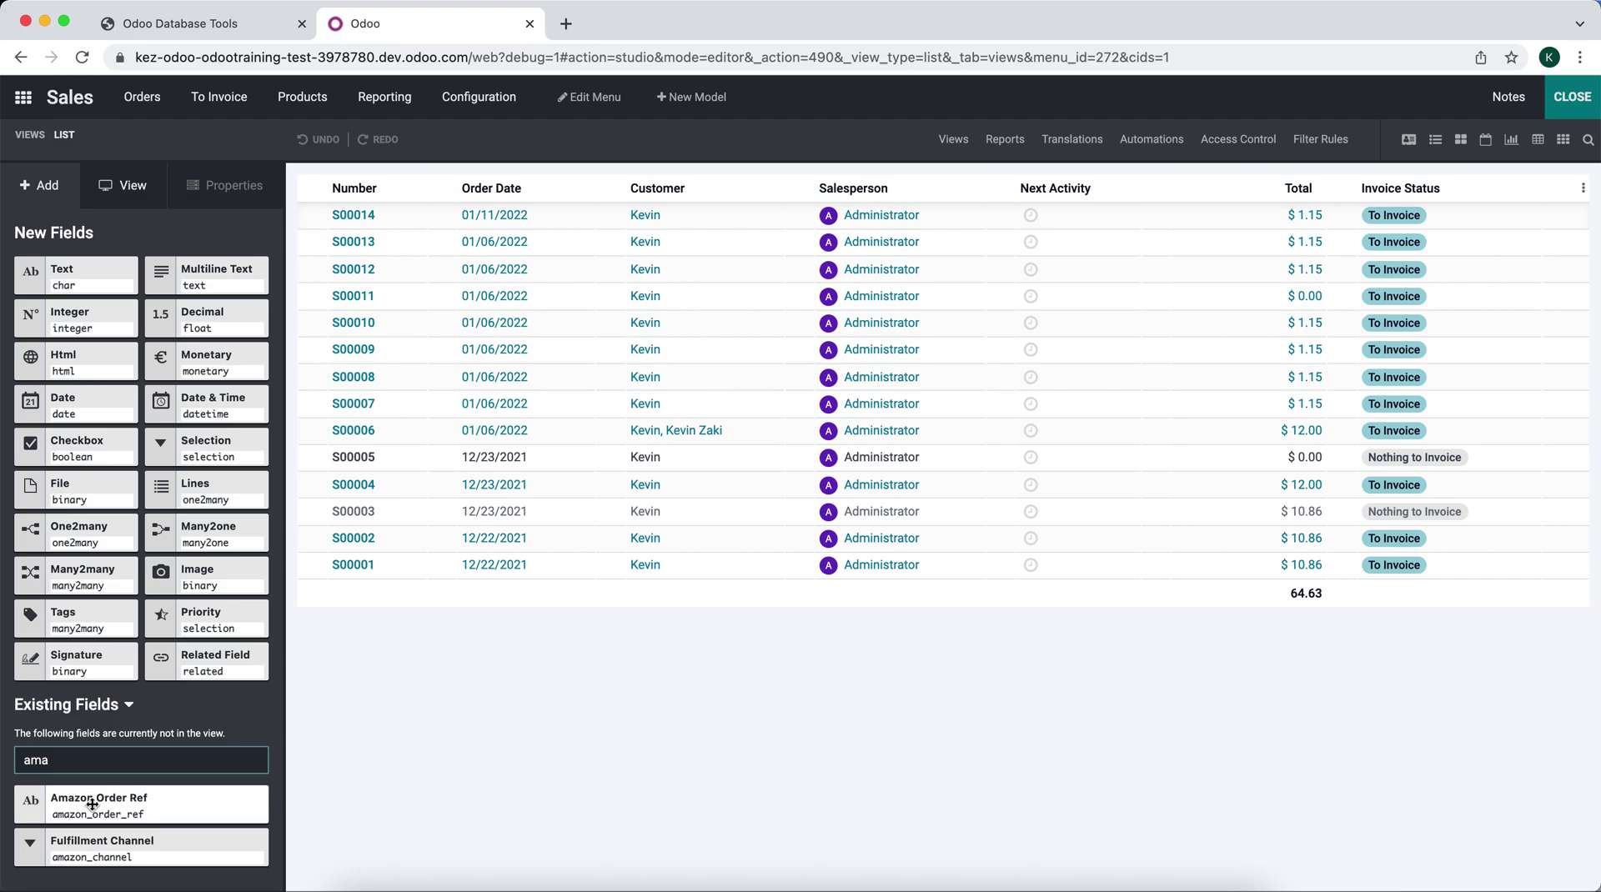
left_click_drag(91, 799, 464, 373)
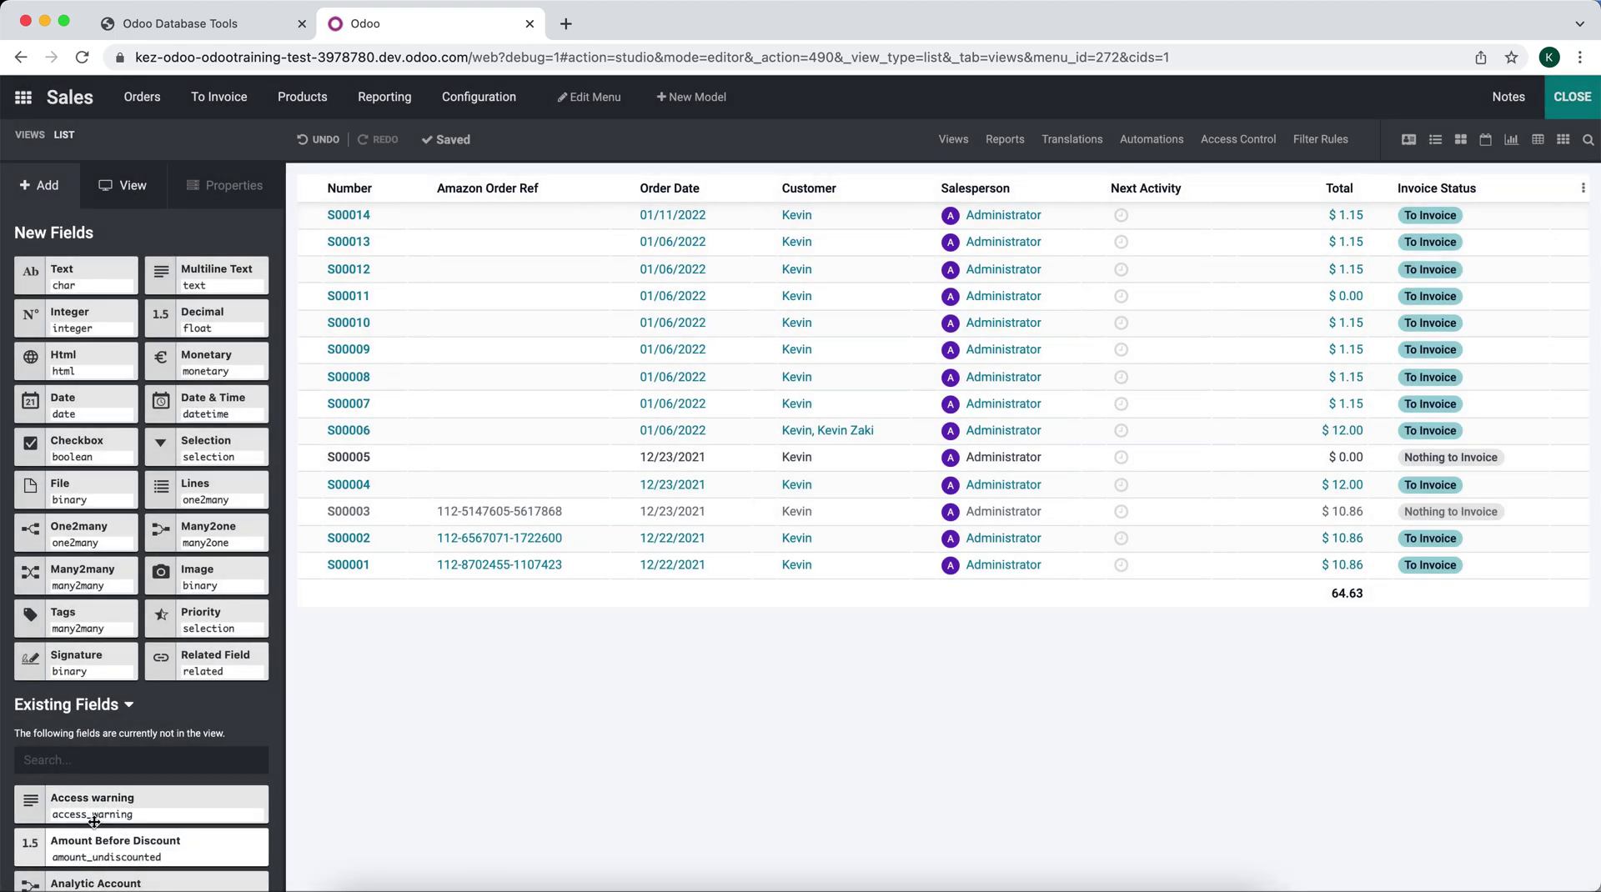
Add the existing Fulfillment Channel field after Amazon Order Ref in the Amazon Orders list, and close Studio.
left_click(113, 760)
type("ama")
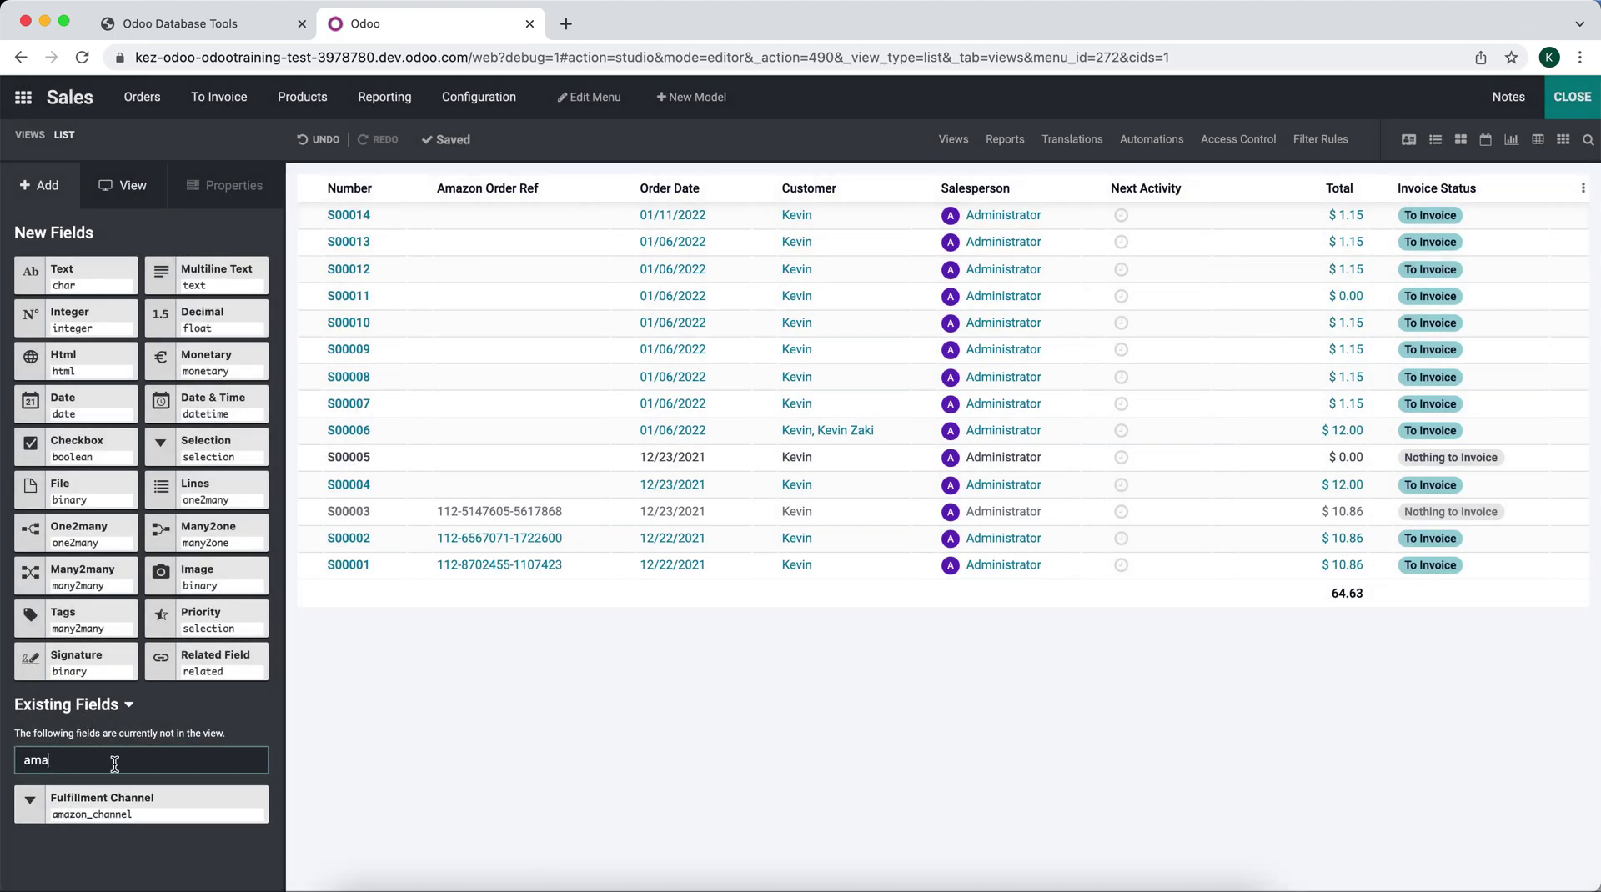
left_click_drag(117, 806, 582, 351)
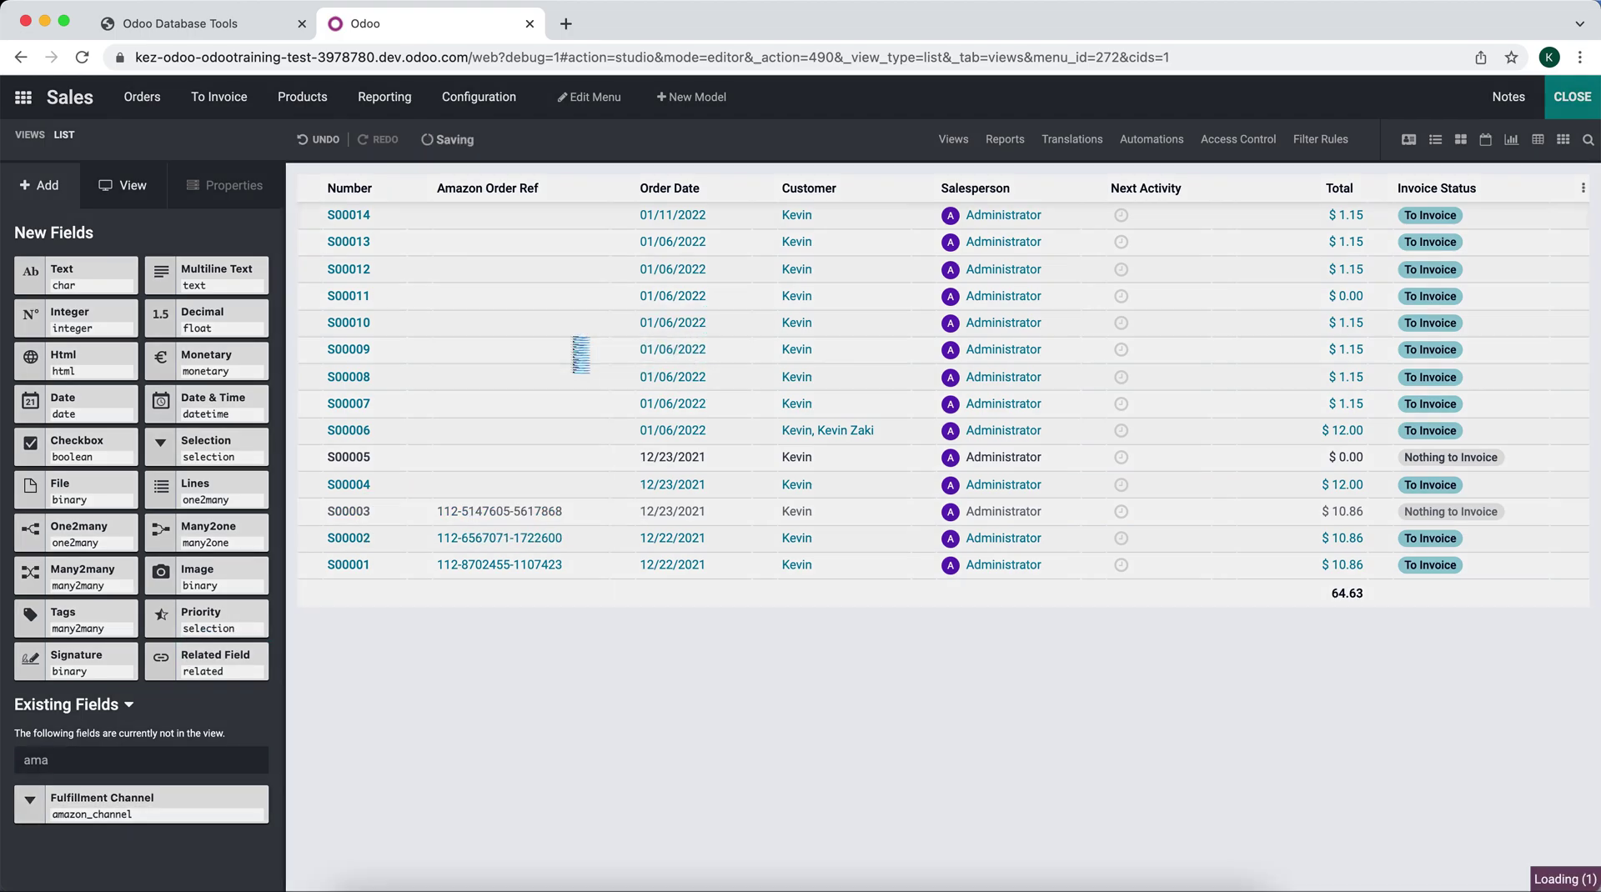
left_click(1566, 98)
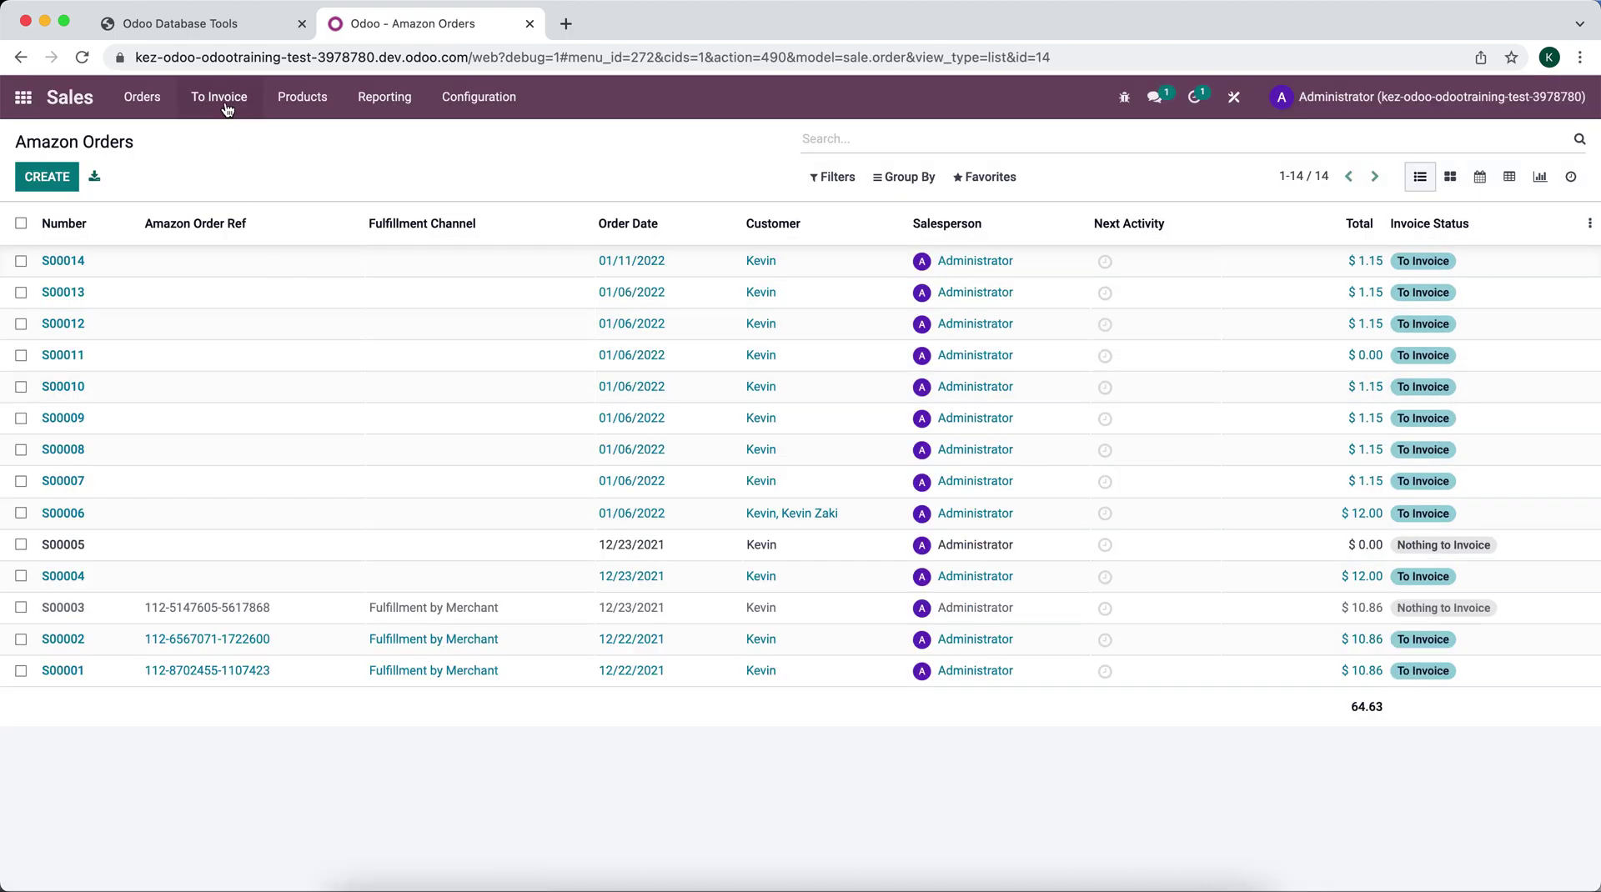
Check the regular sales orders list for the Amazon Order Ref and Fulfillment Channel columns.
left_click(225, 108)
mouse_move(142, 96)
left_click(158, 182)
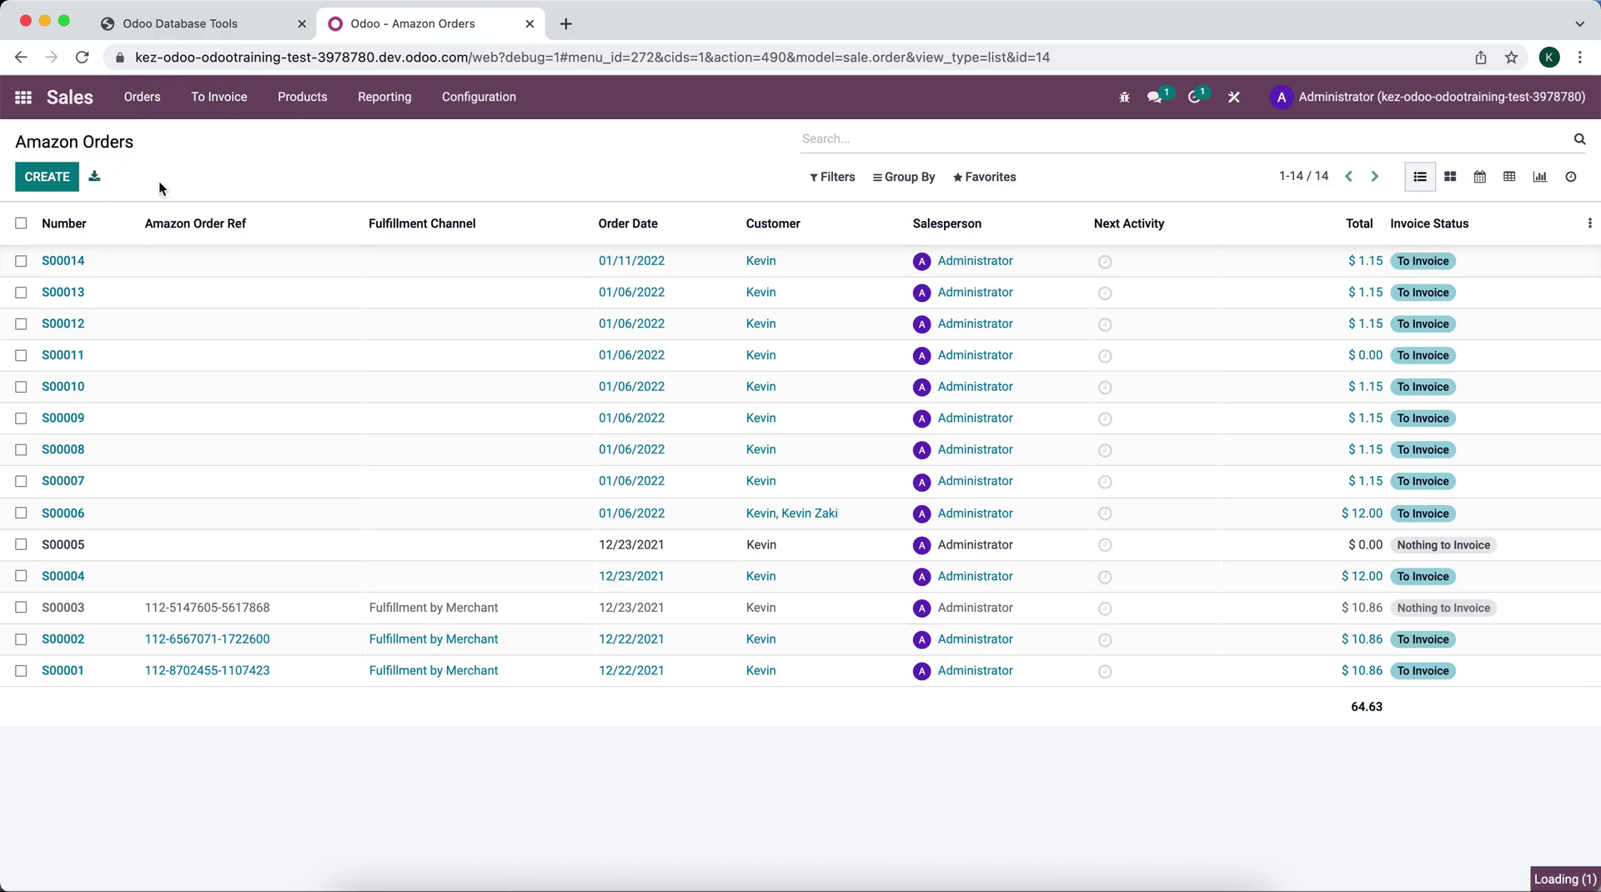
left_click(157, 97)
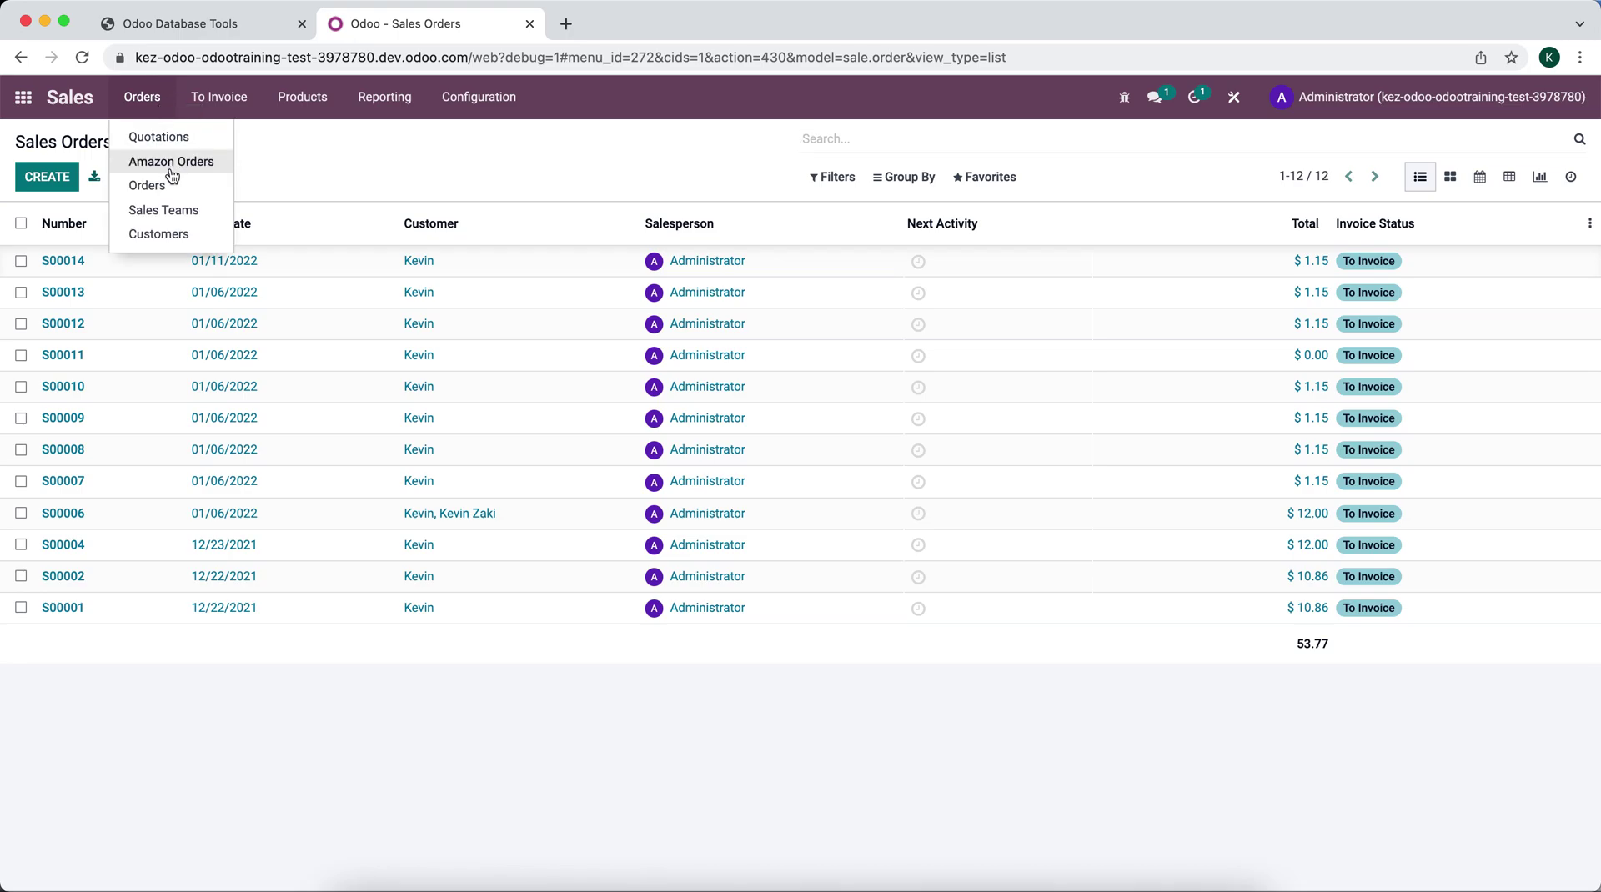